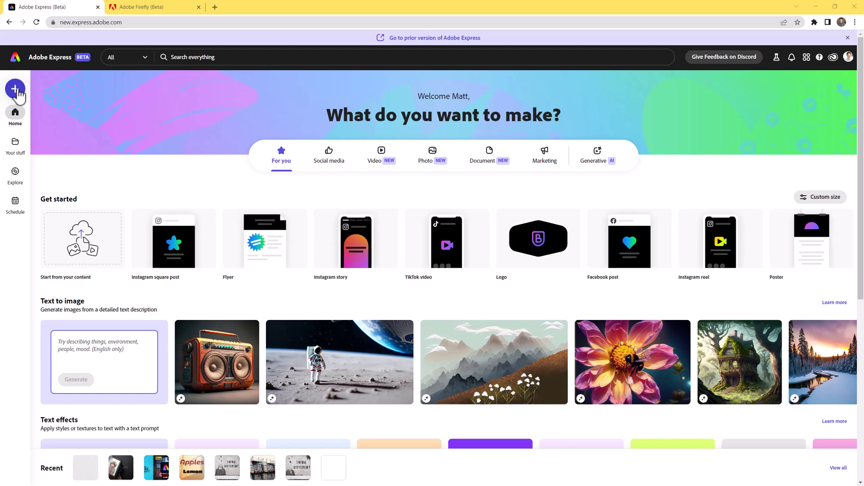
Create a blank Book cover design at 1,410 × 2,250 px by searching 'book co'.
{"action": "left_click", "coordinate": [16, 88]}
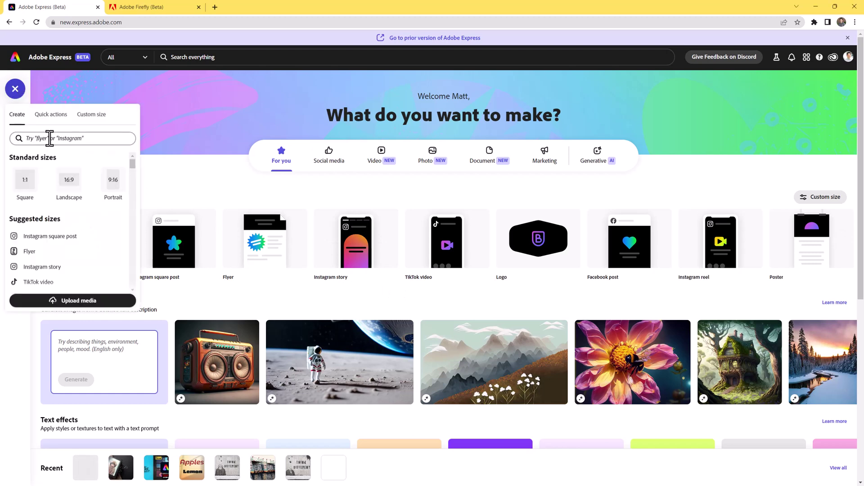
{"action": "left_click", "coordinate": [49, 138]}
{"action": "type", "text": "b"}
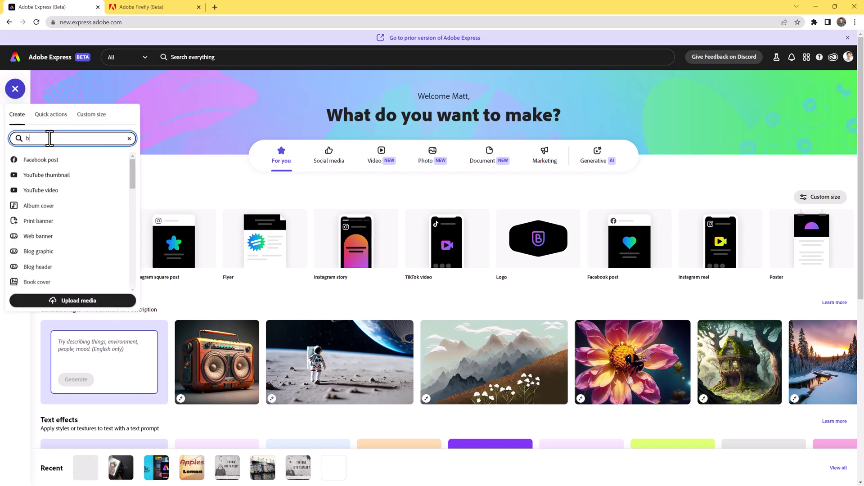
{"action": "type", "text": "ook c"}
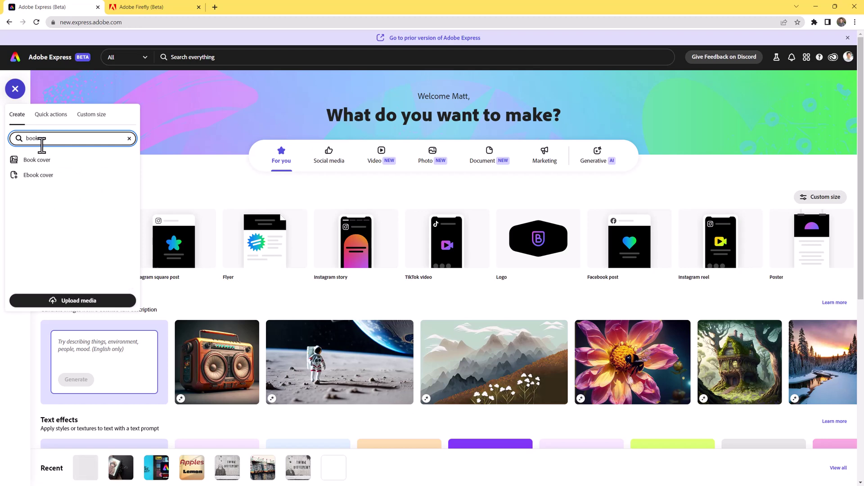
{"action": "type", "text": "o"}
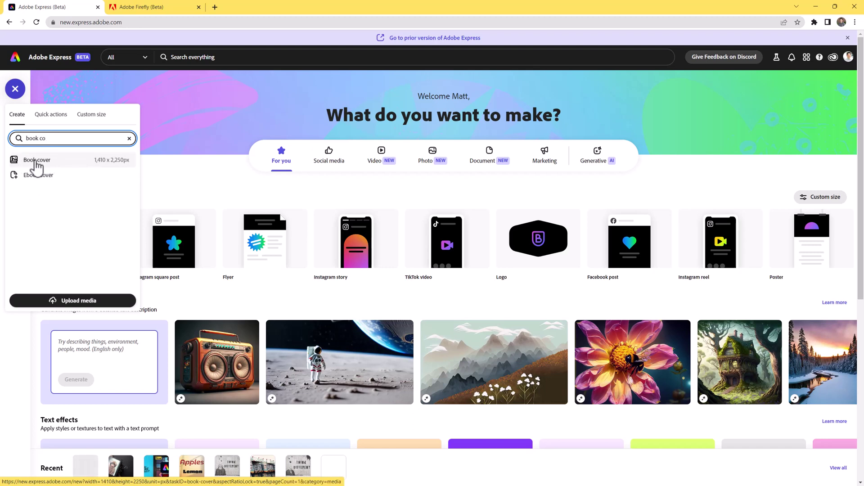
{"action": "left_click", "coordinate": [37, 162]}
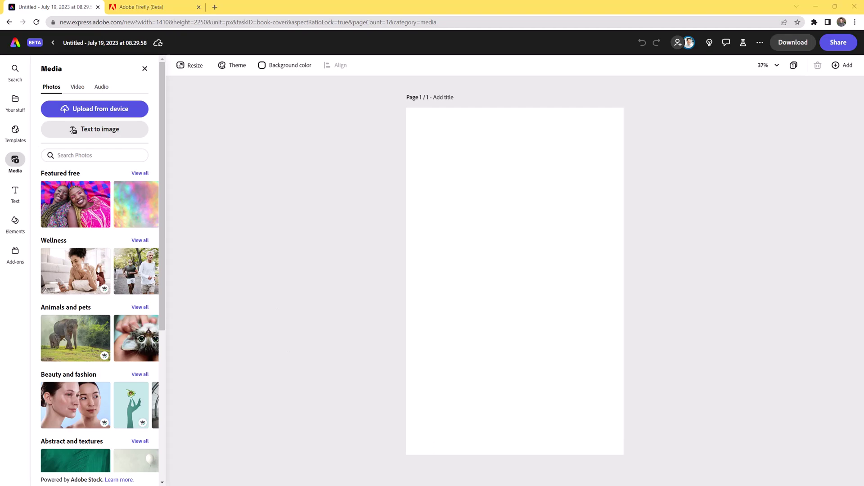
{"action": "key", "text": "alt+Tab"}
{"action": "left_click_drag", "start_coordinate": [464, 52], "coordinate": [207, 40]}
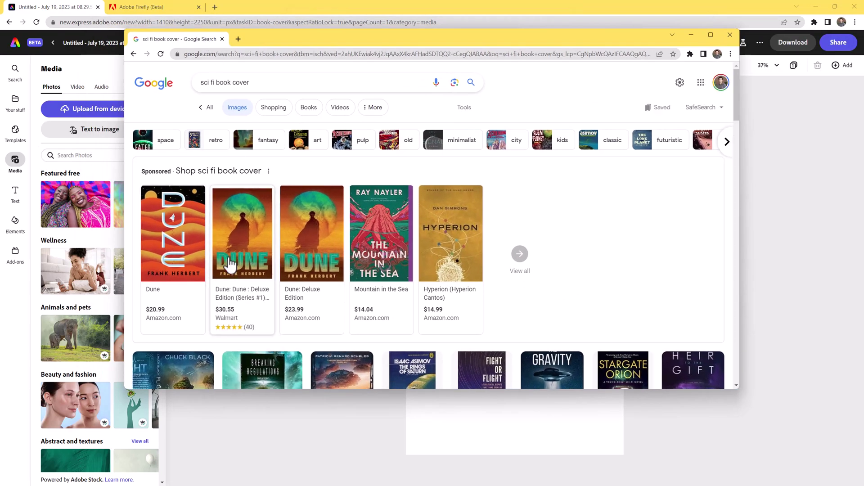
{"action": "scroll", "coordinate": [315, 257], "scroll_direction": "down", "scroll_amount": 5}
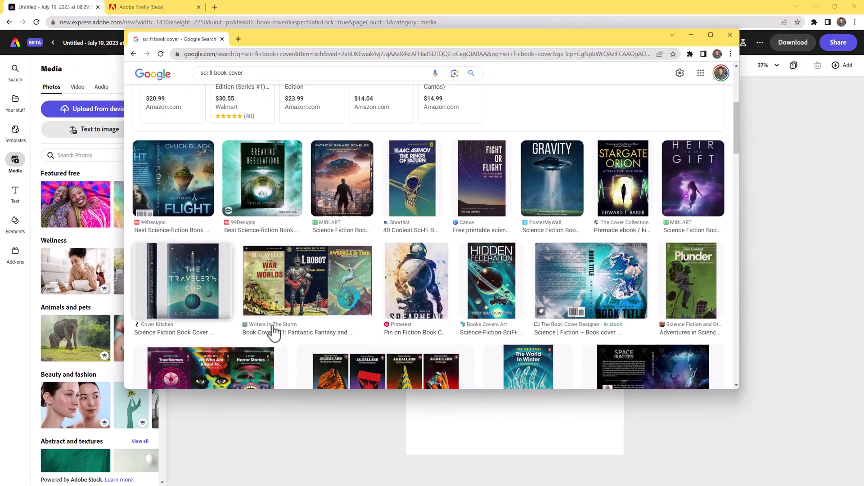
{"action": "scroll", "coordinate": [315, 324], "scroll_direction": "down", "scroll_amount": 4}
{"action": "scroll", "coordinate": [402, 315], "scroll_direction": "down", "scroll_amount": 6}
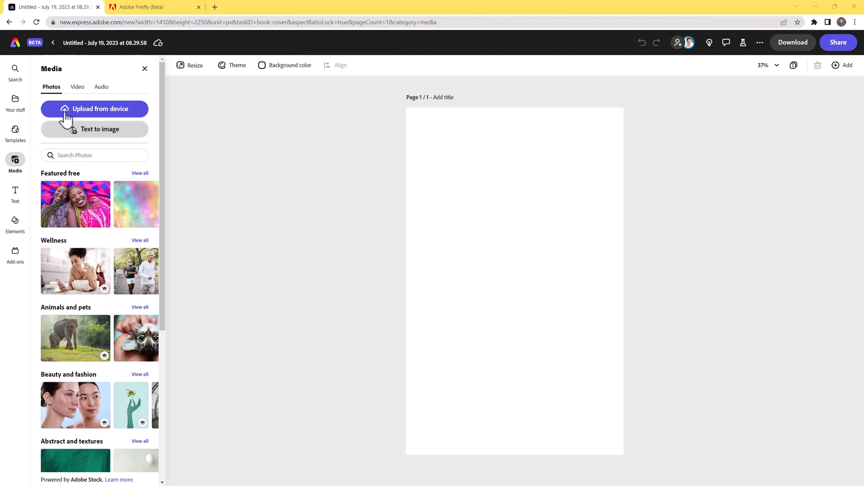
Add a square (1:1) Text to image placeholder, enlarged and moved onto the cover page.
{"action": "left_click", "coordinate": [108, 136]}
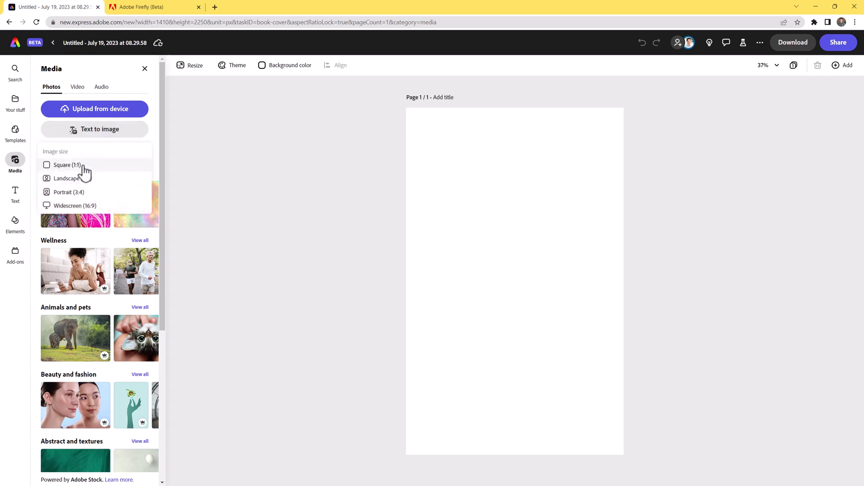
{"action": "left_click", "coordinate": [84, 167]}
{"action": "left_click_drag", "start_coordinate": [474, 242], "coordinate": [361, 127]}
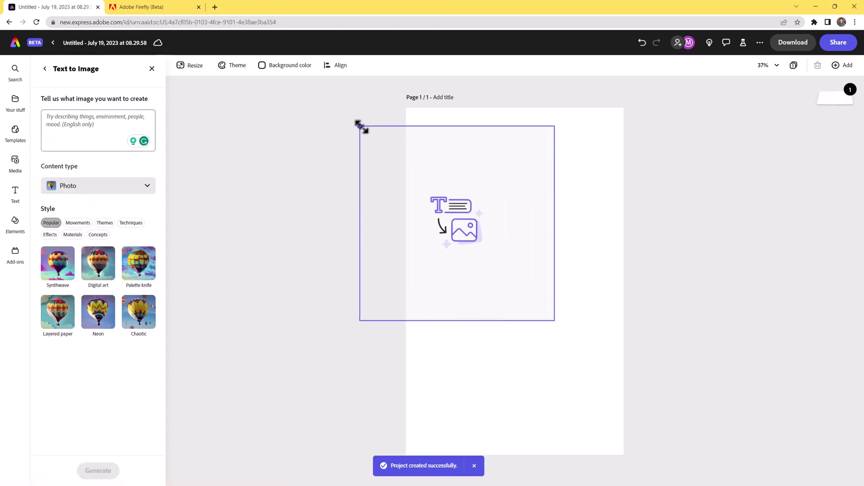
{"action": "left_click_drag", "start_coordinate": [521, 231], "coordinate": [569, 228]}
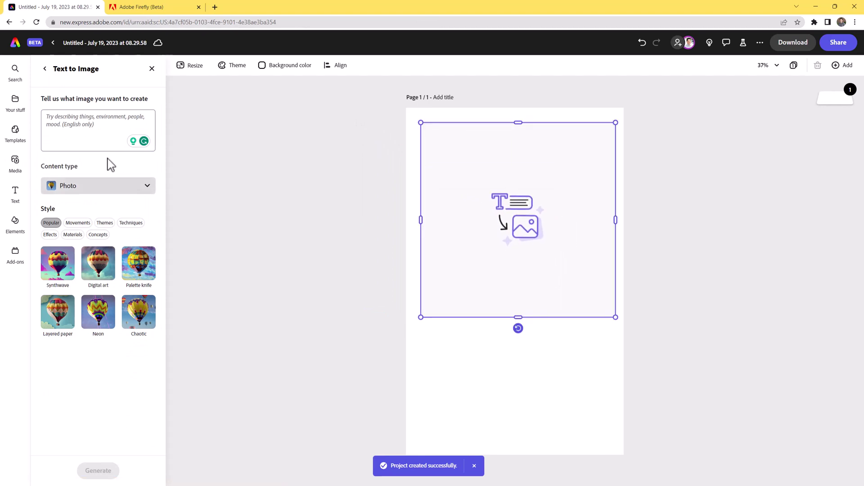
Generate images from the prompt 'orange and blue alien planet' and load more results.
{"action": "left_click", "coordinate": [81, 130]}
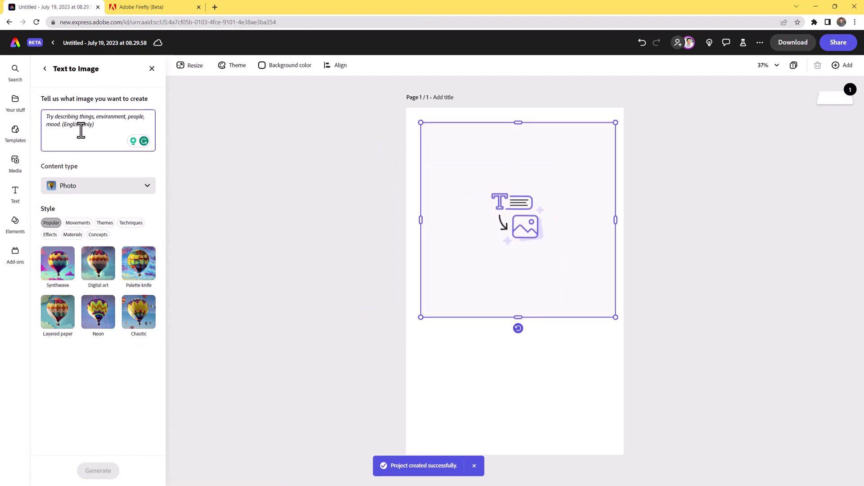
{"action": "type", "text": "orange and blue alien planet"}
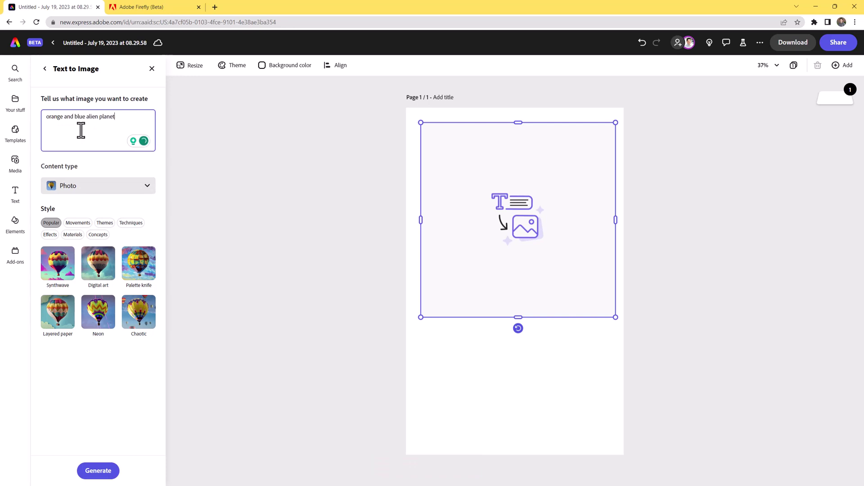
{"action": "key", "text": "Return"}
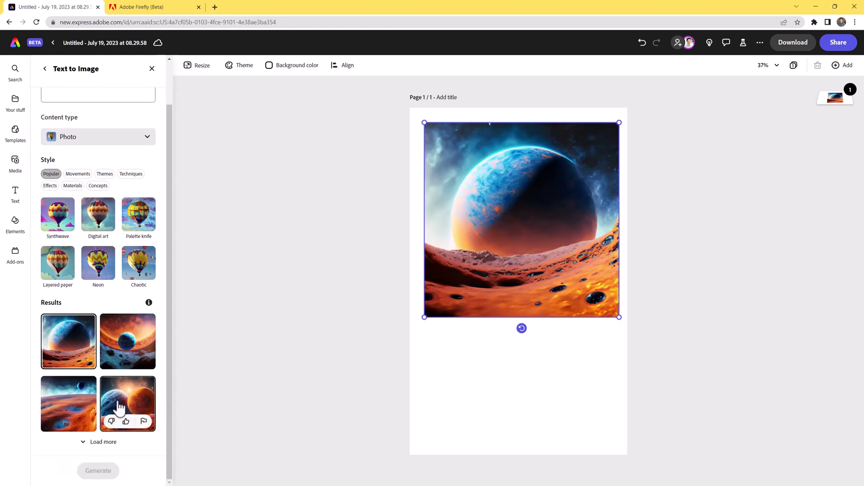
{"action": "left_click", "coordinate": [100, 443]}
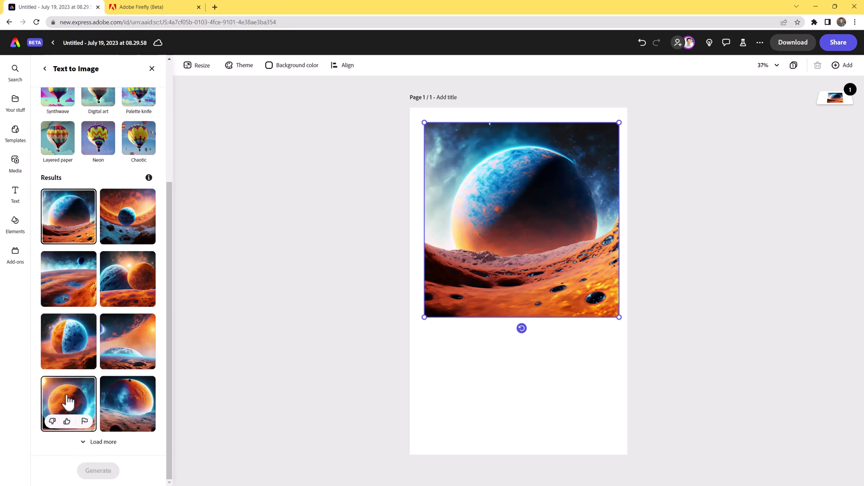
{"action": "scroll", "coordinate": [77, 228], "scroll_direction": "up", "scroll_amount": 4}
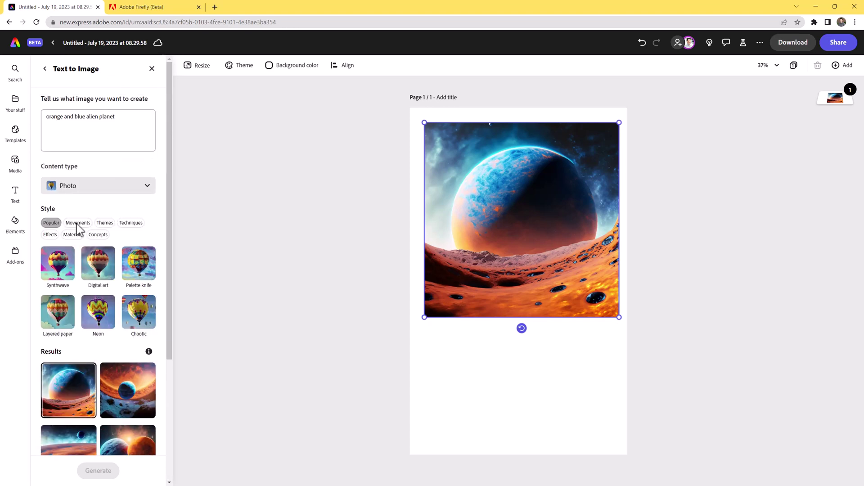
Regenerate the planet images with 'plain background' added to the prompt.
{"action": "left_click", "coordinate": [120, 122]}
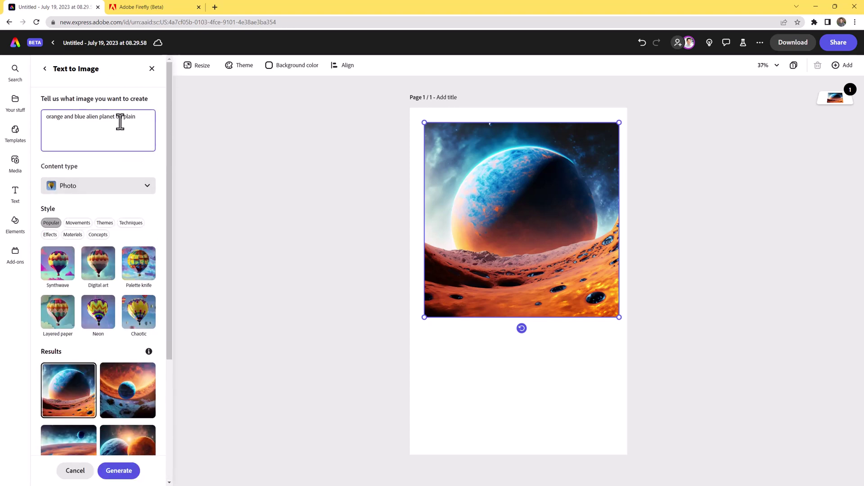
{"action": "key", "text": "Return"}
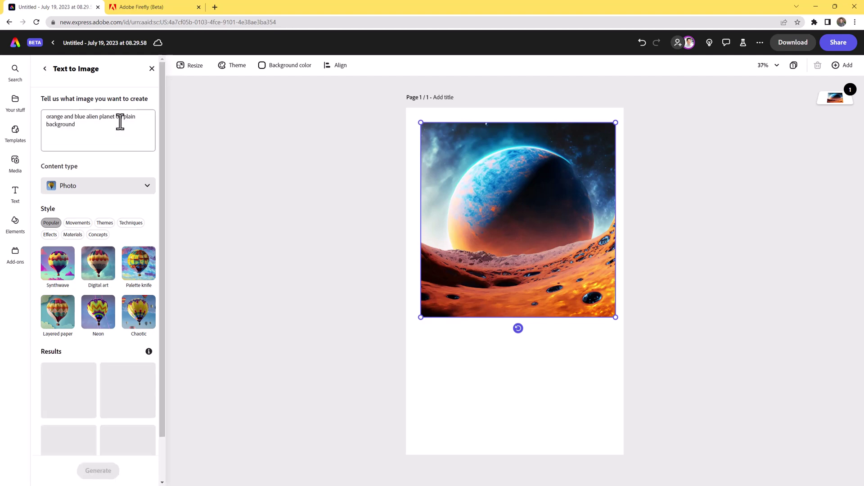
{"action": "scroll", "coordinate": [110, 369], "scroll_direction": "down", "scroll_amount": 1}
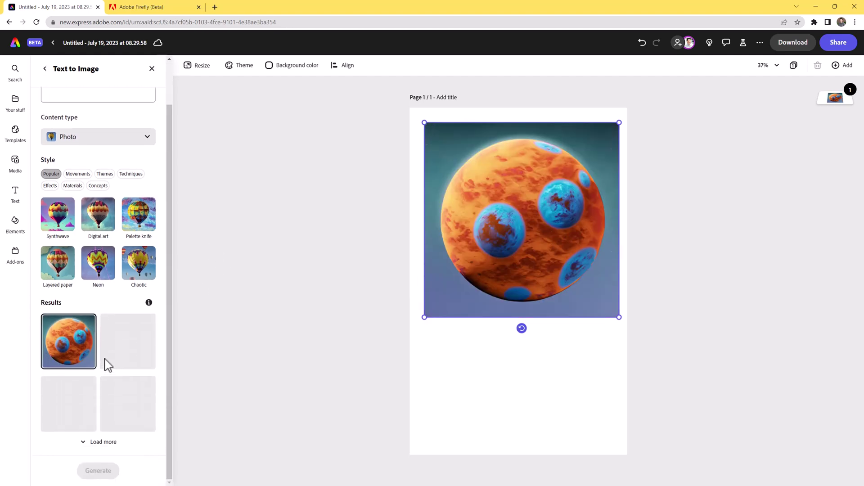
{"action": "mouse_move", "coordinate": [85, 335]}
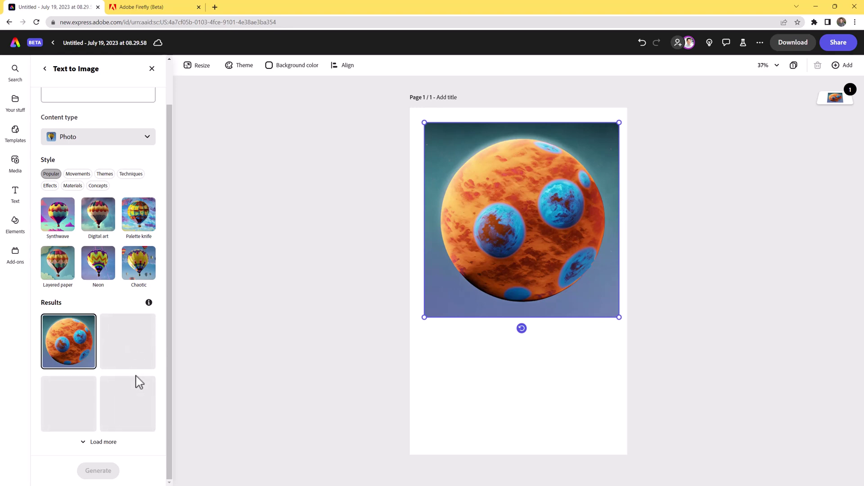
Try the third and fourth results, load more, and place the blue-and-orange globe planet.
{"action": "left_click", "coordinate": [76, 402]}
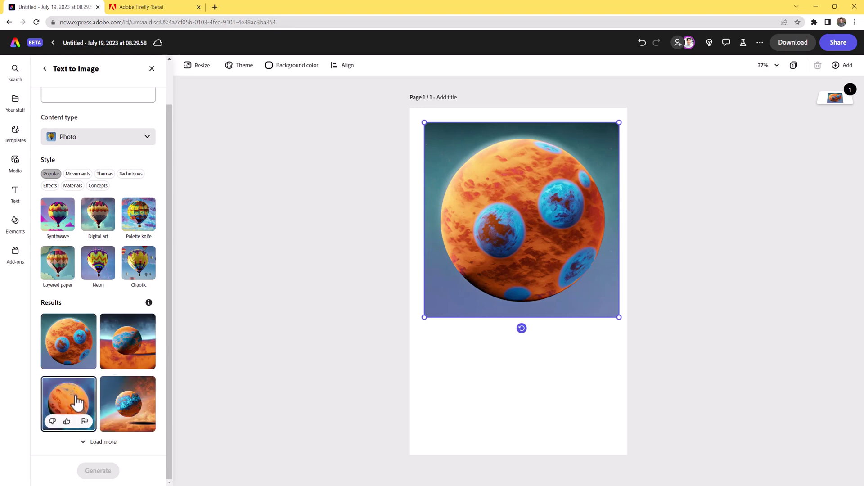
{"action": "left_click", "coordinate": [116, 401]}
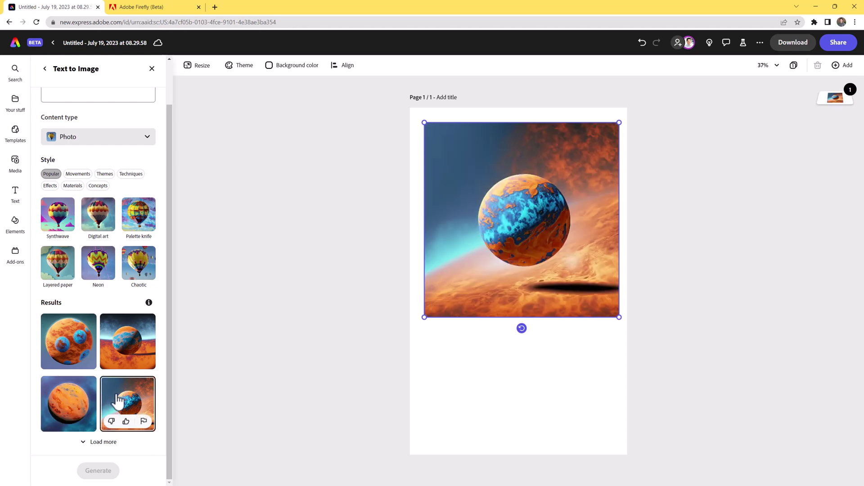
{"action": "left_click", "coordinate": [94, 443]}
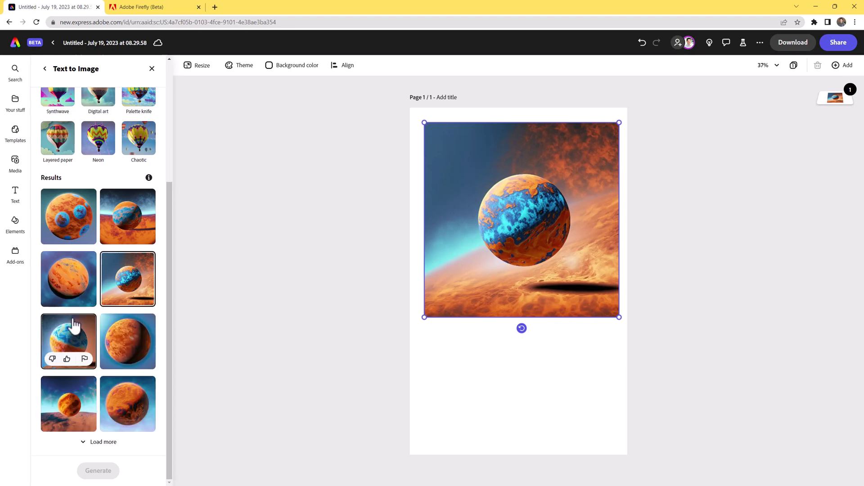
{"action": "left_click", "coordinate": [81, 344]}
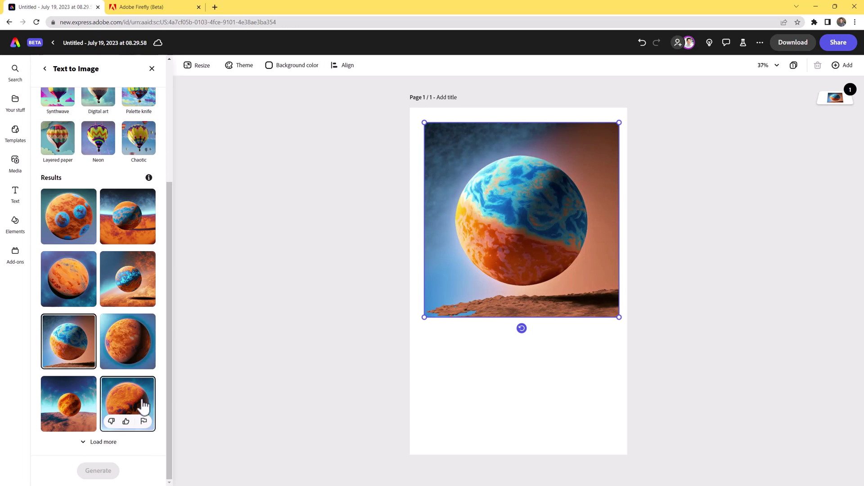
Remove the planet image's background and enlarge the cut-out planet near the page top.
{"action": "left_click", "coordinate": [45, 69]}
{"action": "left_click", "coordinate": [96, 135]}
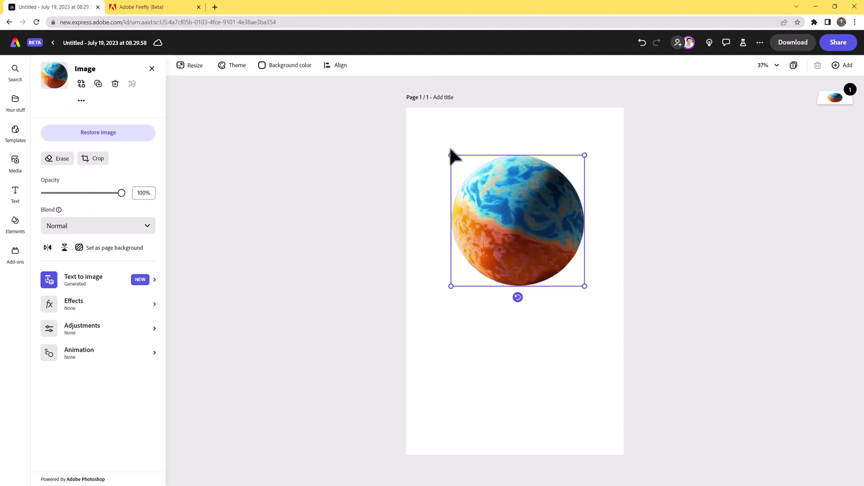
{"action": "left_click_drag", "start_coordinate": [451, 155], "coordinate": [409, 113]}
{"action": "left_click_drag", "start_coordinate": [555, 219], "coordinate": [574, 231]}
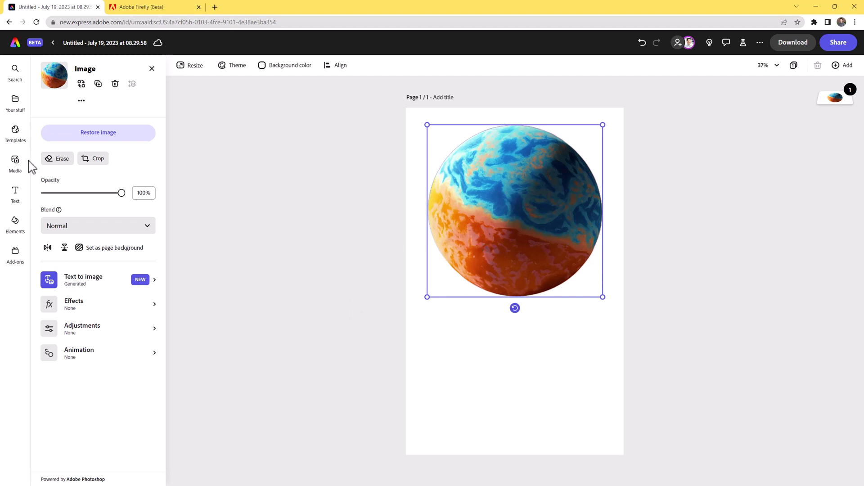
{"action": "left_click", "coordinate": [14, 161]}
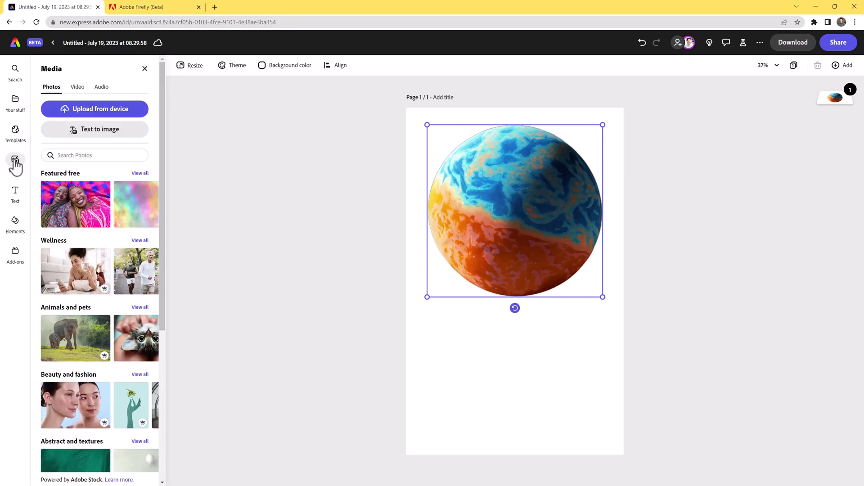
Search stock photos for 'orange gradient' and place the peach gradient image on the page.
{"action": "left_click", "coordinate": [72, 155]}
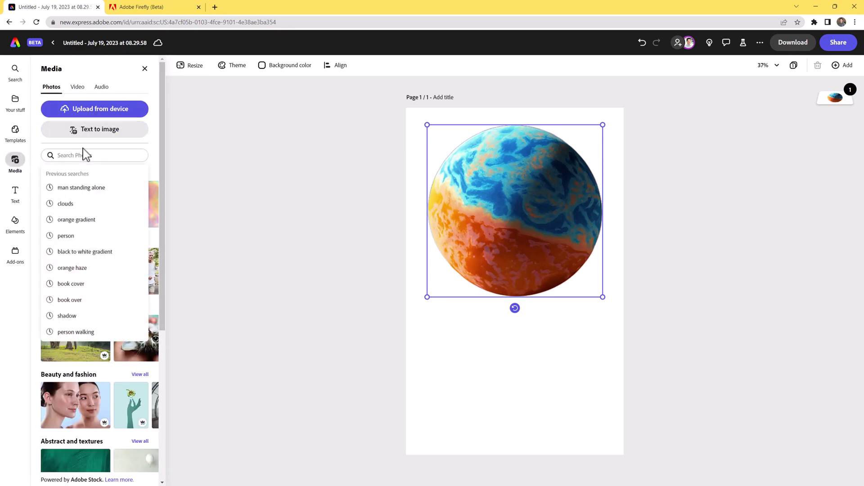
{"action": "type", "text": "orange gr"}
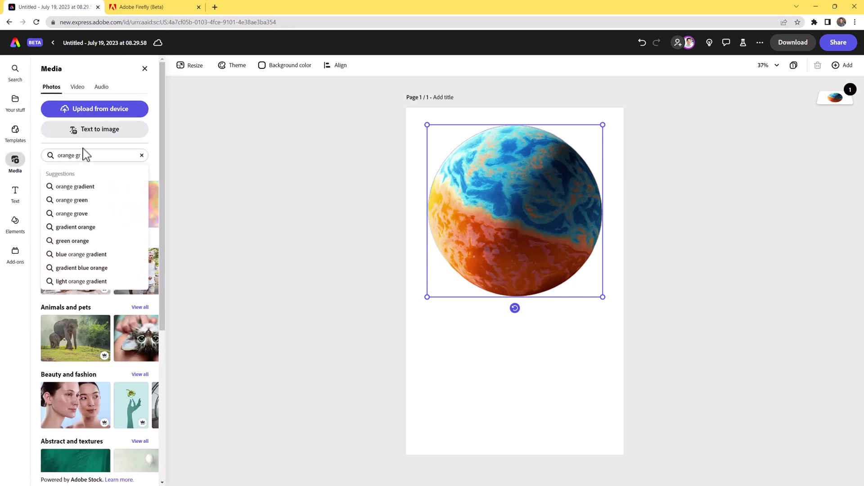
{"action": "left_click", "coordinate": [117, 191]}
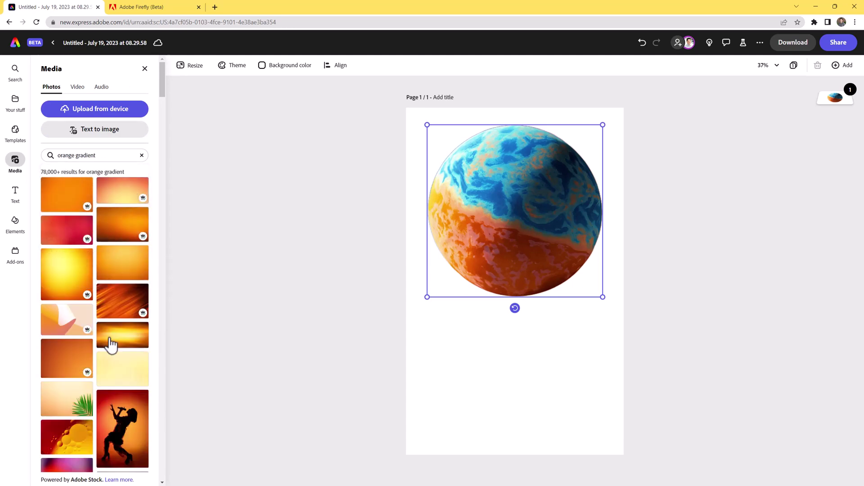
{"action": "scroll", "coordinate": [114, 341], "scroll_direction": "down", "scroll_amount": 4}
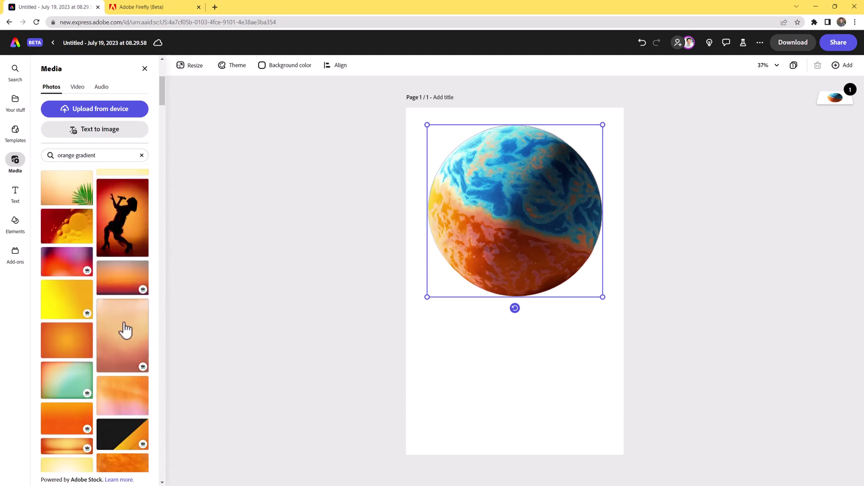
{"action": "left_click_drag", "start_coordinate": [132, 364], "coordinate": [628, 480]}
{"action": "mouse_move", "coordinate": [627, 386]}
{"action": "left_mouse_down"}
{"action": "mouse_move", "coordinate": [639, 386]}
{"action": "mouse_move", "coordinate": [624, 388]}
{"action": "left_mouse_up"}
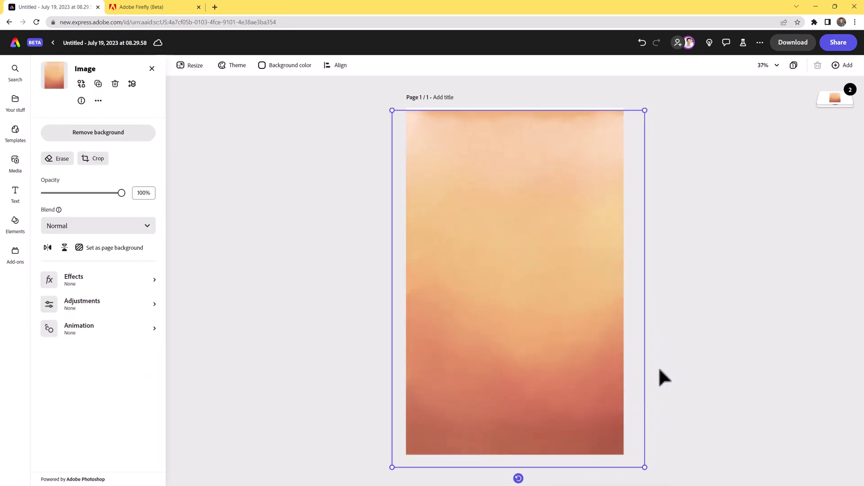
Move the planet above the orange gradient in the layer stack.
{"action": "mouse_move", "coordinate": [837, 122]}
{"action": "left_click_drag", "start_coordinate": [837, 123], "coordinate": [841, 94]}
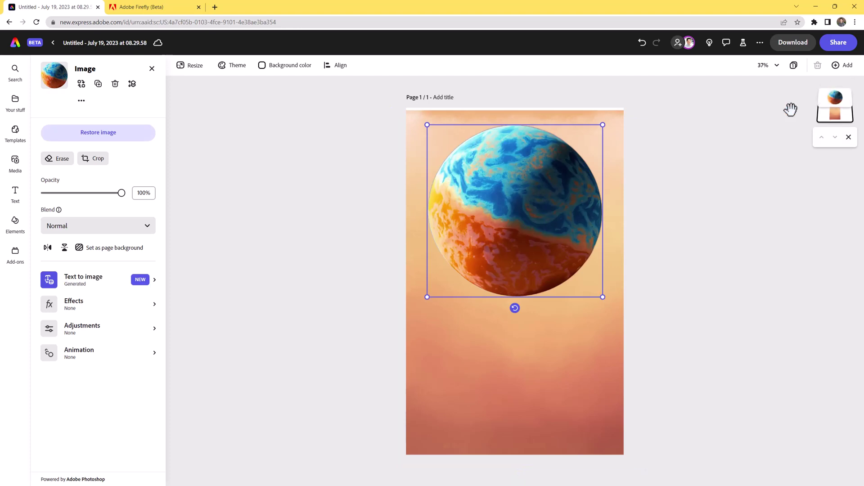
{"action": "left_click", "coordinate": [774, 363]}
{"action": "left_click_drag", "start_coordinate": [498, 202], "coordinate": [498, 202]}
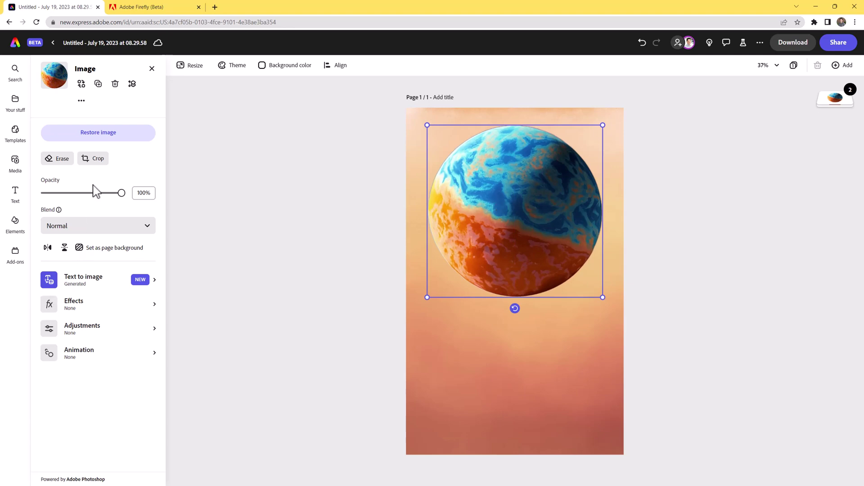
{"action": "left_click", "coordinate": [16, 167]}
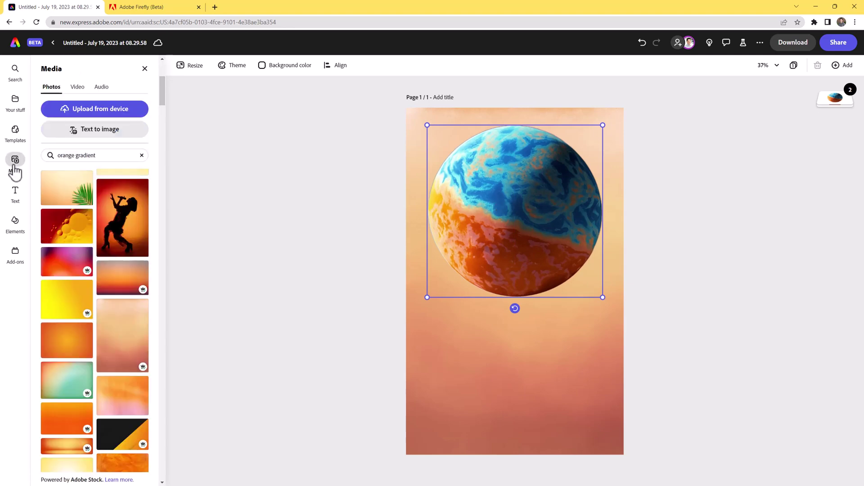
Search stock photos for 'black and white gradient', correcting the misspelled query.
{"action": "left_click", "coordinate": [116, 157]}
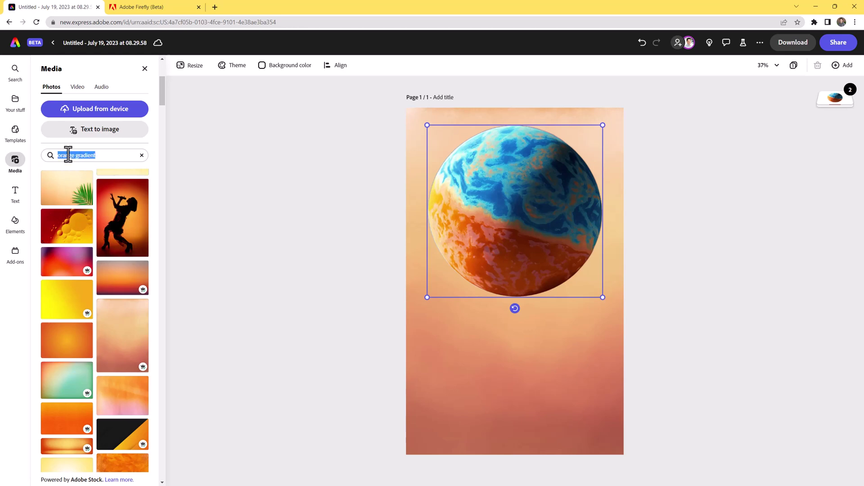
{"action": "type", "text": "black and whi"}
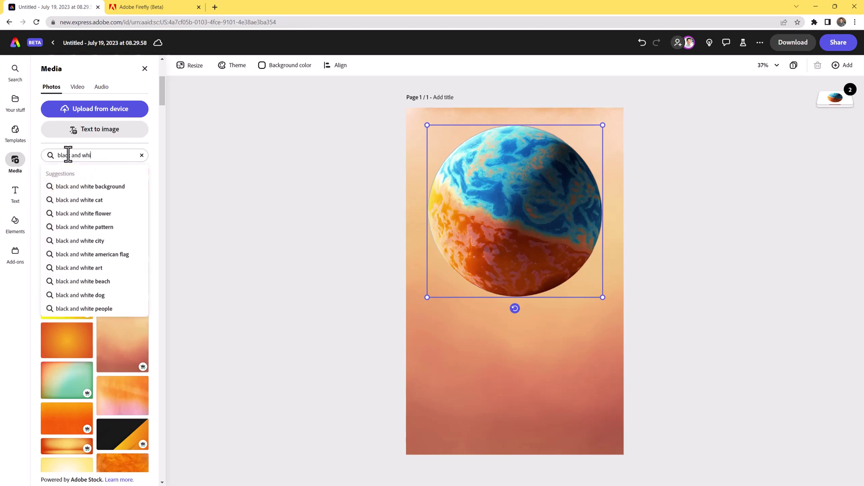
{"action": "type", "text": "te graident"}
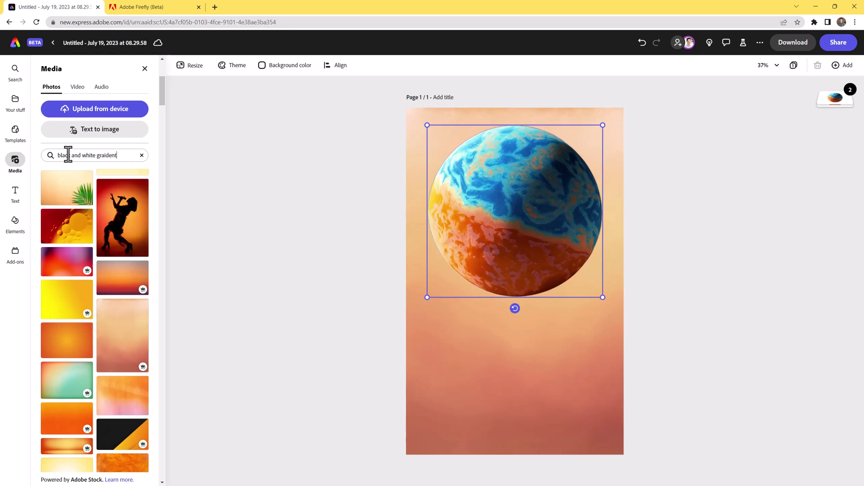
{"action": "key", "text": "Return"}
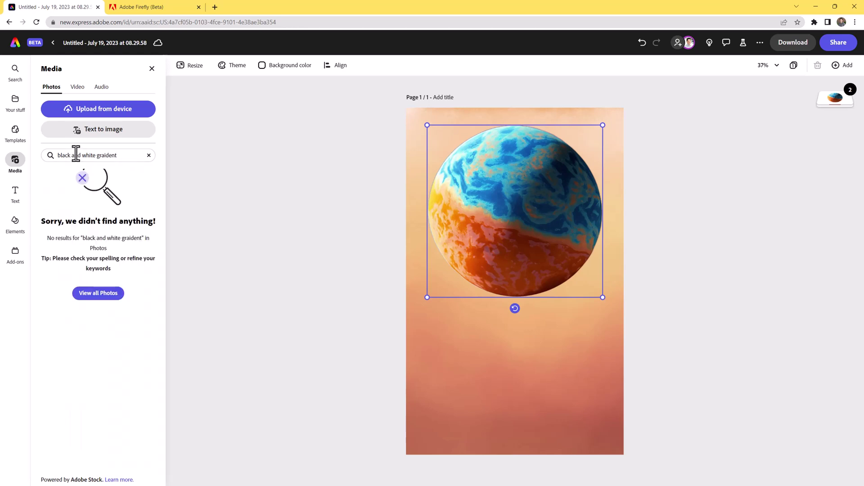
{"action": "double_click", "coordinate": [100, 155]}
{"action": "type", "text": "gradient"}
{"action": "key", "text": "Return"}
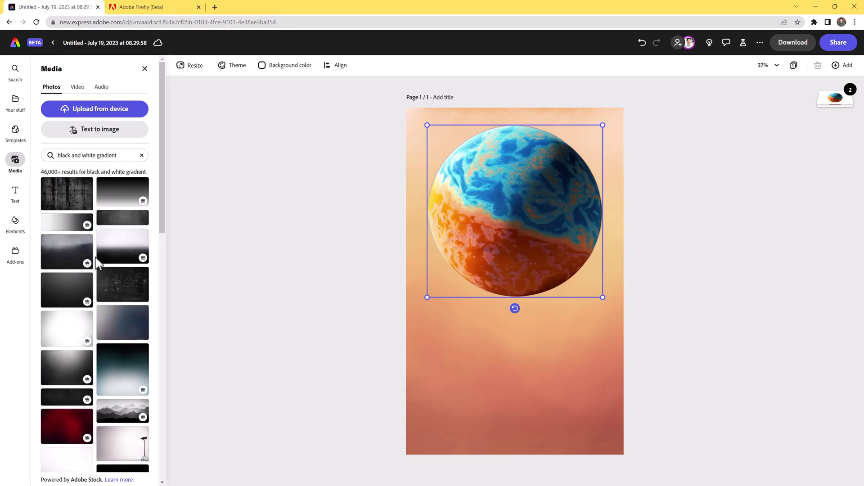
{"action": "scroll", "coordinate": [81, 247], "scroll_direction": "down", "scroll_amount": 1}
Add the white-to-black gradient photo and enlarge it over the lower half of the page.
{"action": "left_click", "coordinate": [120, 205]}
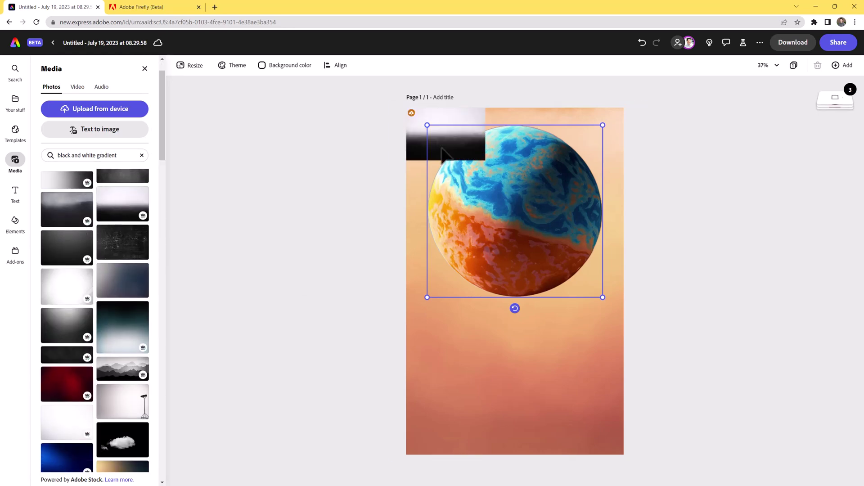
{"action": "left_click", "coordinate": [441, 149]}
{"action": "left_click_drag", "start_coordinate": [485, 160], "coordinate": [623, 426]}
{"action": "left_click", "coordinate": [833, 104]}
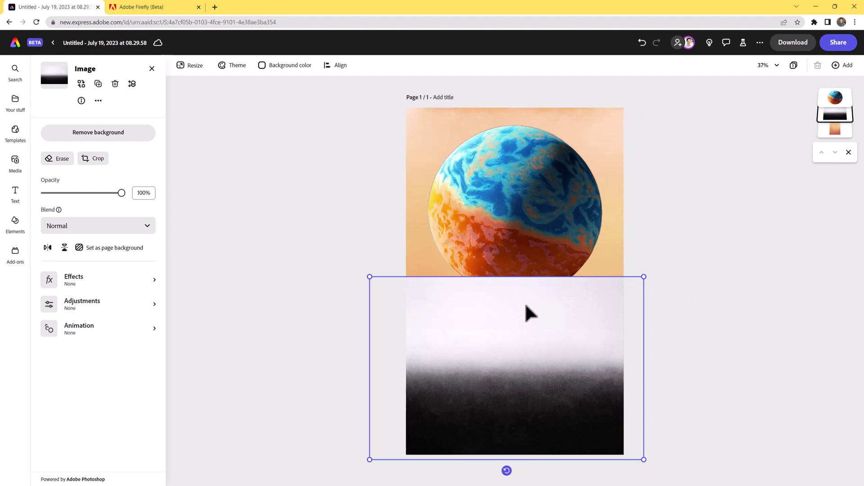
{"action": "left_click", "coordinate": [708, 299]}
{"action": "left_click", "coordinate": [495, 337]}
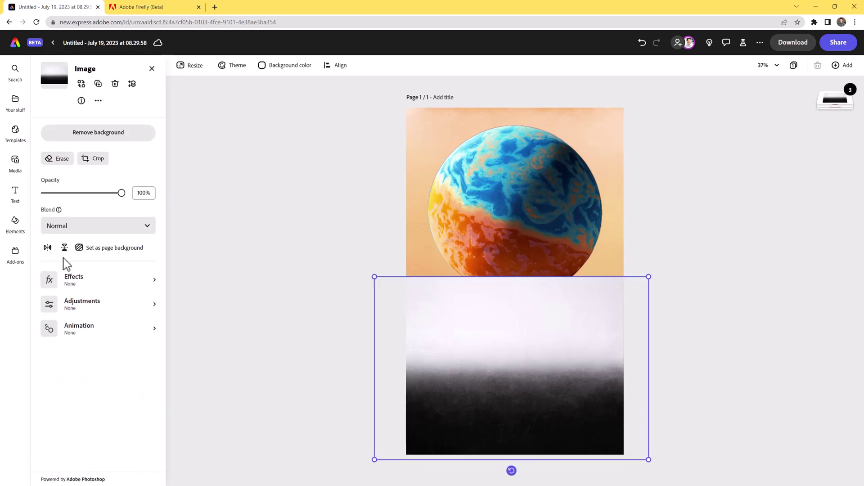
{"action": "left_click", "coordinate": [15, 164]}
Search stock photos for 'clouds' and place the dark teal cloud photo at the page's top-left.
{"action": "left_click_drag", "start_coordinate": [116, 156], "coordinate": [4, 144]}
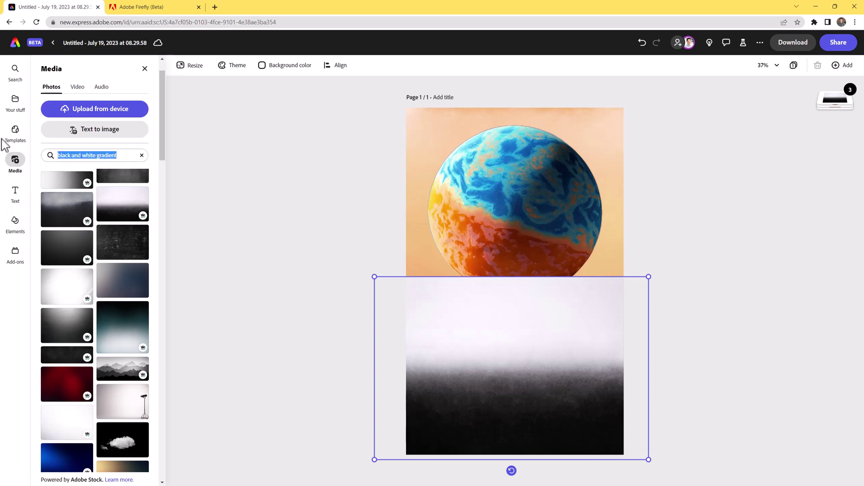
{"action": "type", "text": "clouds"}
{"action": "key", "text": "Return"}
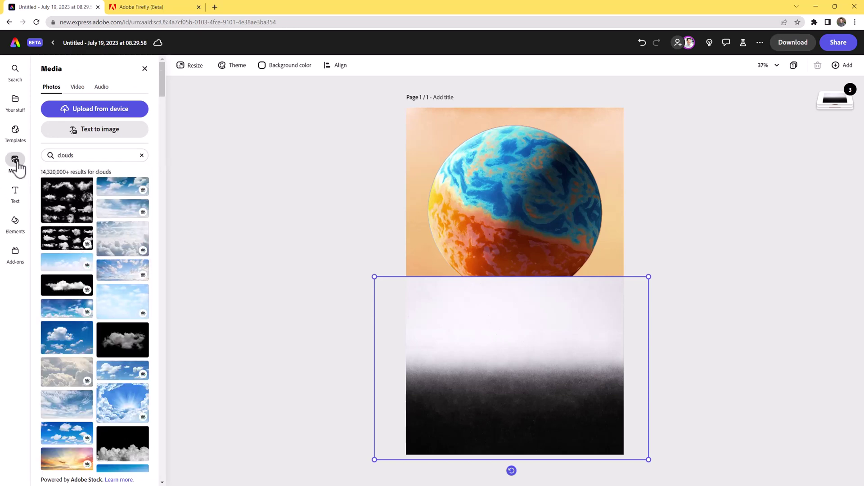
{"action": "scroll", "coordinate": [88, 247], "scroll_direction": "down", "scroll_amount": 5}
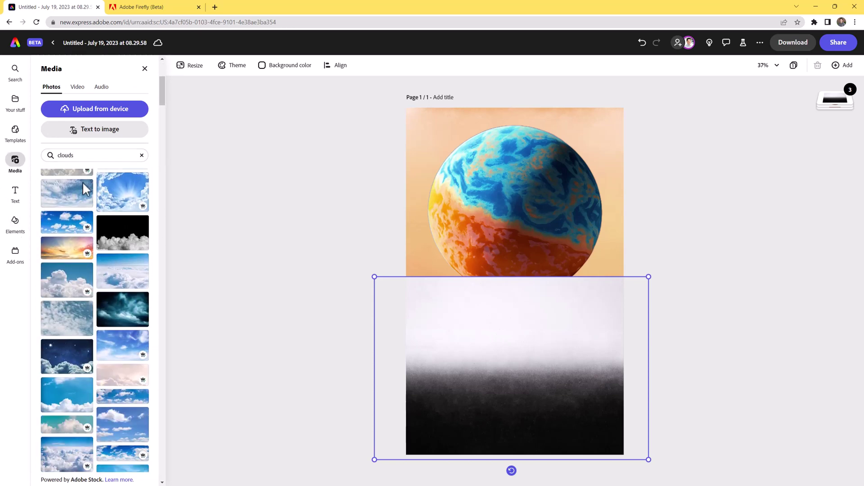
{"action": "scroll", "coordinate": [119, 288], "scroll_direction": "down", "scroll_amount": 2}
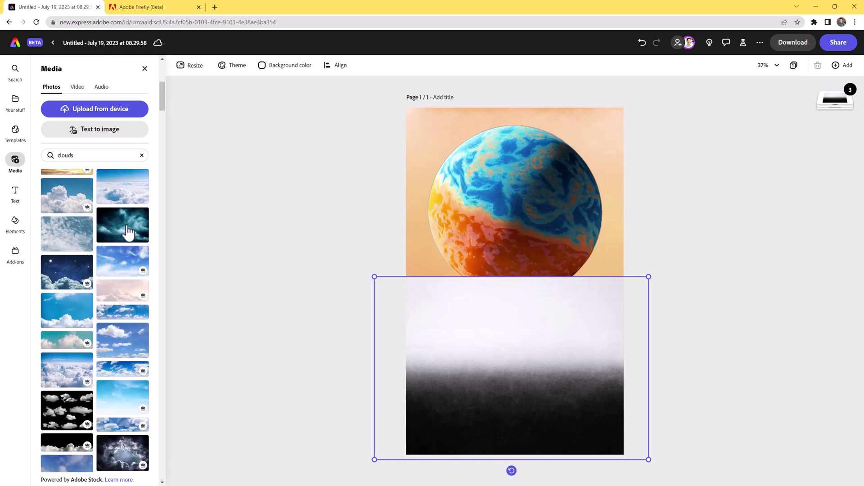
{"action": "left_click_drag", "start_coordinate": [127, 232], "coordinate": [443, 173]}
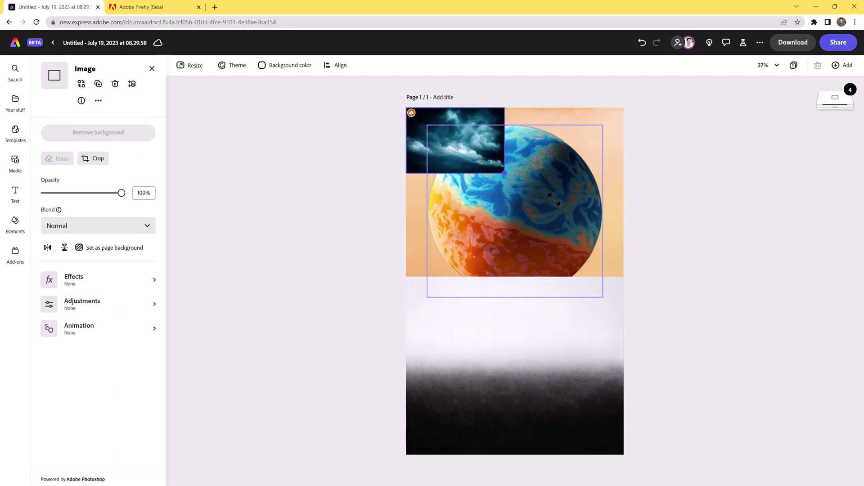
Stretch the cloud photo across the page top and layer it beneath the planet.
{"action": "left_click_drag", "start_coordinate": [553, 199], "coordinate": [614, 236]}
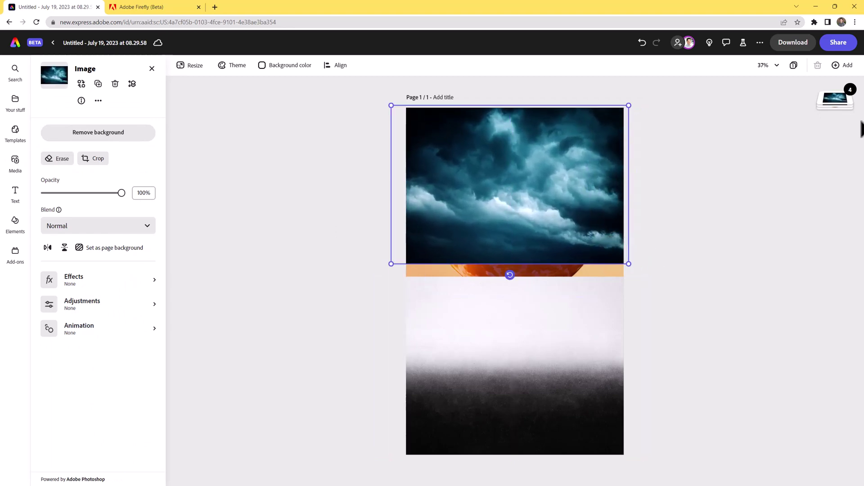
{"action": "left_click", "coordinate": [836, 107]}
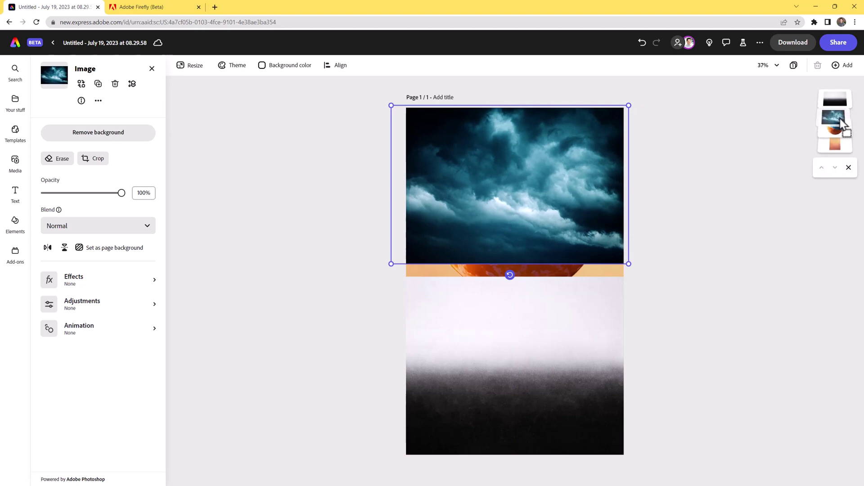
{"action": "left_click_drag", "start_coordinate": [843, 130], "coordinate": [840, 143]}
{"action": "left_click", "coordinate": [688, 220]}
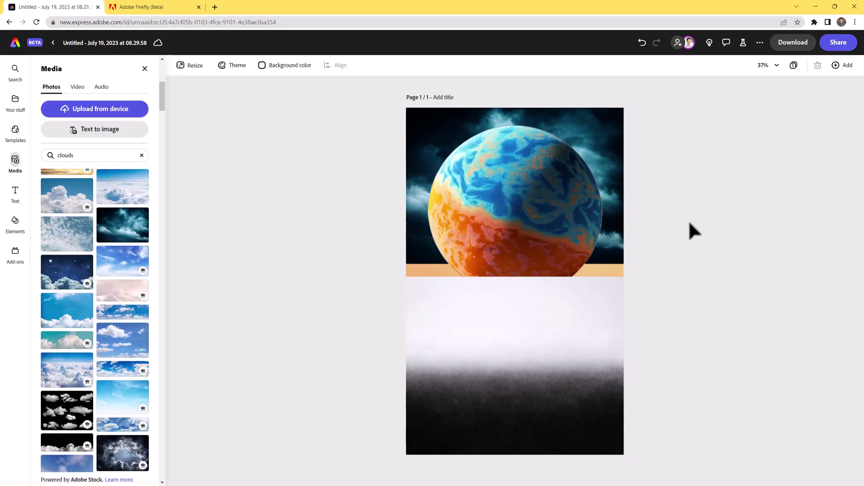
Shrink the planet slightly and nudge it into position.
{"action": "left_click", "coordinate": [542, 219]}
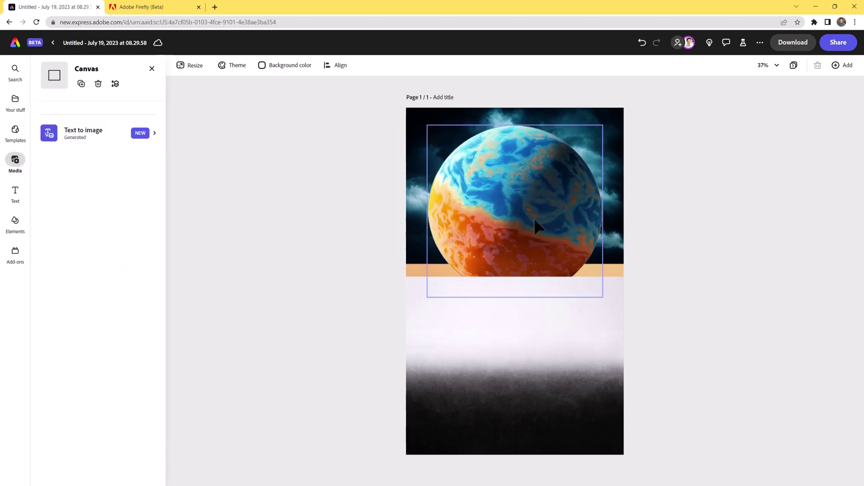
{"action": "left_click_drag", "start_coordinate": [603, 125], "coordinate": [590, 139]}
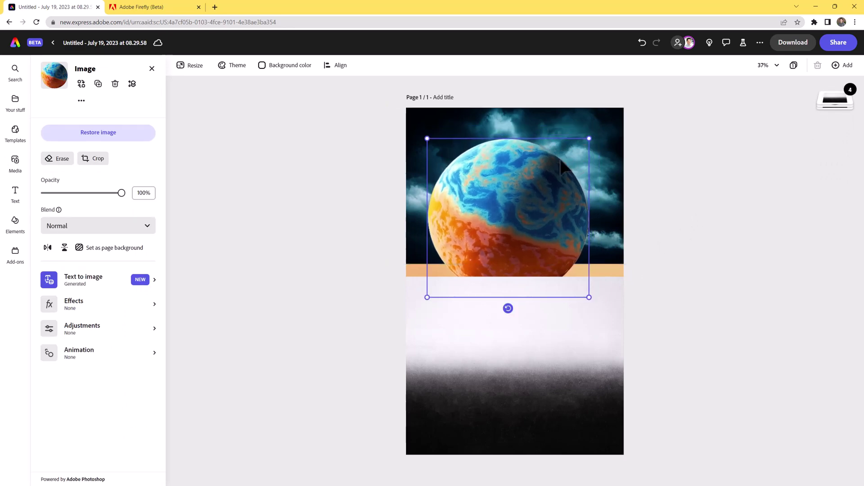
{"action": "left_click_drag", "start_coordinate": [542, 186], "coordinate": [550, 182]}
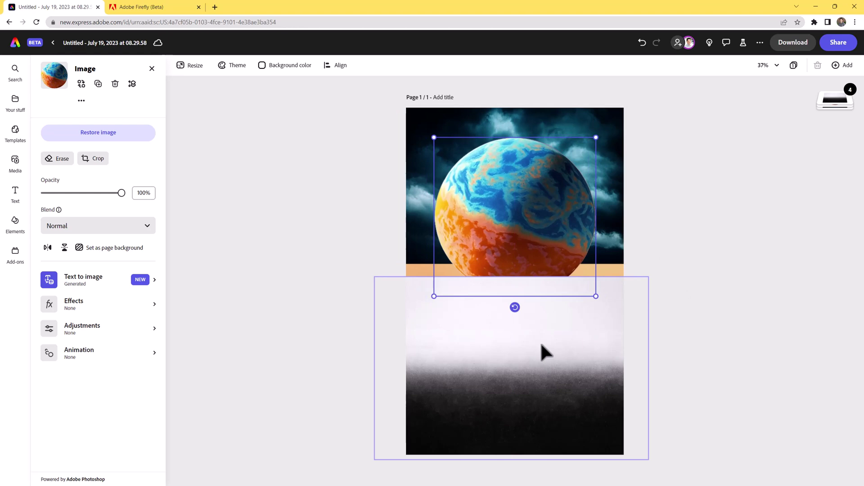
Select the white-to-black gradient photo from the layer list.
{"action": "left_click", "coordinate": [848, 104]}
{"action": "left_click", "coordinate": [837, 131]}
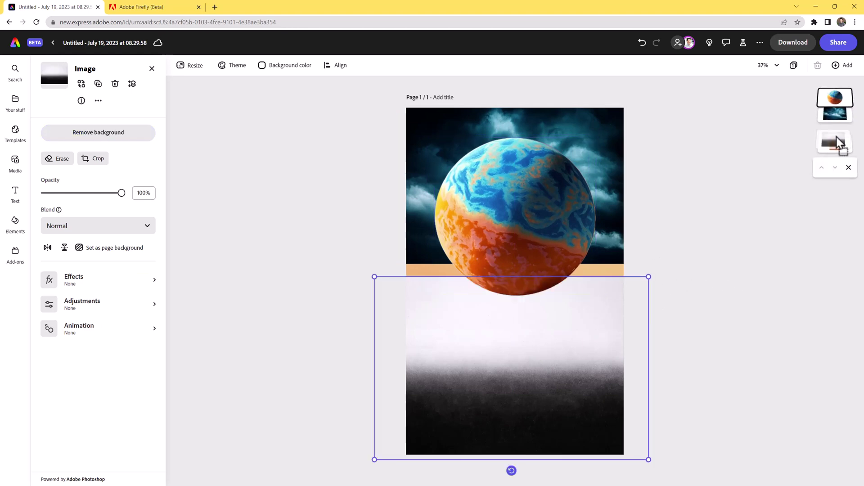
{"action": "left_click", "coordinate": [695, 318]}
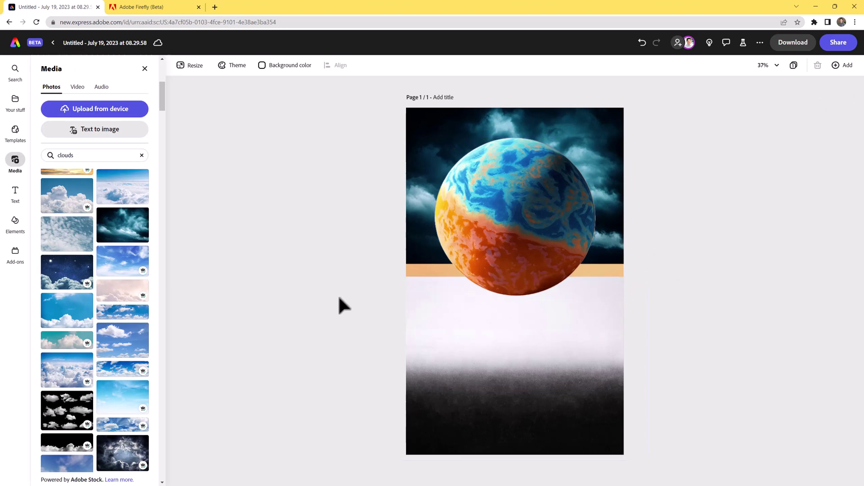
{"action": "left_click", "coordinate": [450, 337]}
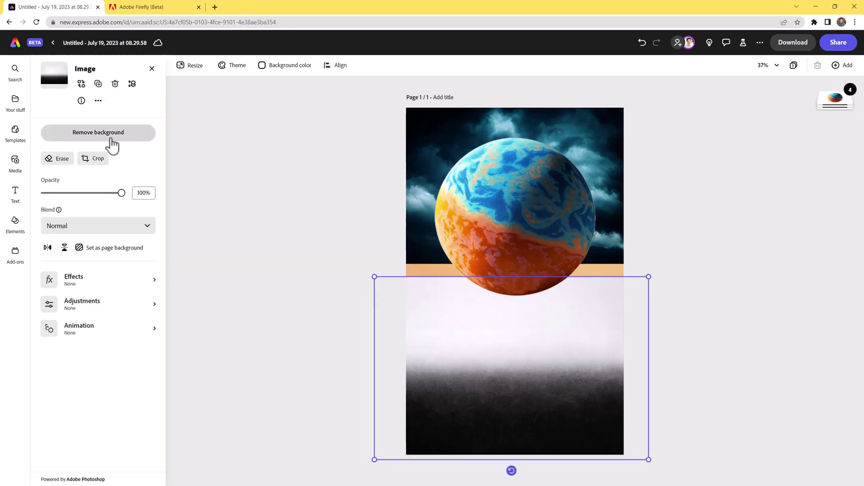
Softly erase the white upper band of the gradient photo with a round low-opacity brush.
{"action": "left_click", "coordinate": [57, 159]}
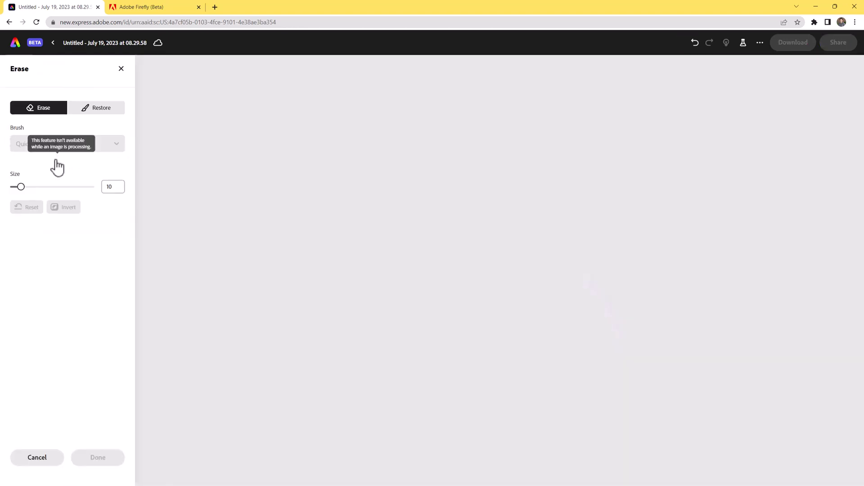
{"action": "left_click", "coordinate": [39, 151]}
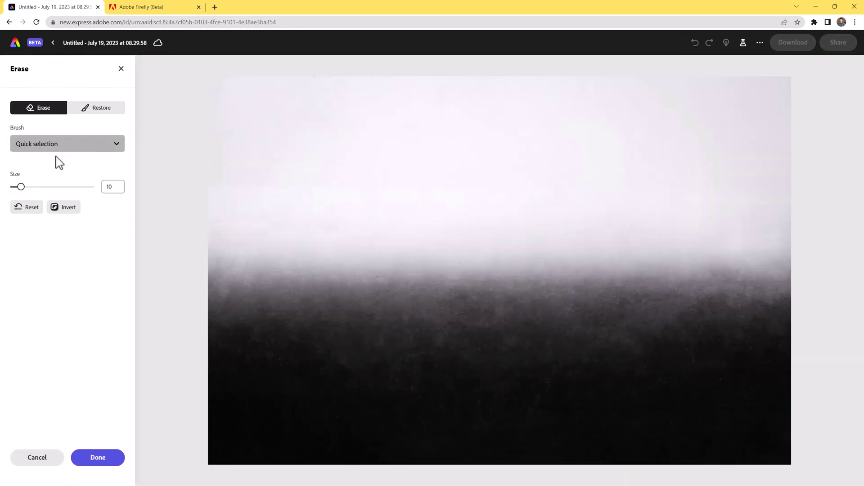
{"action": "left_click", "coordinate": [45, 188]}
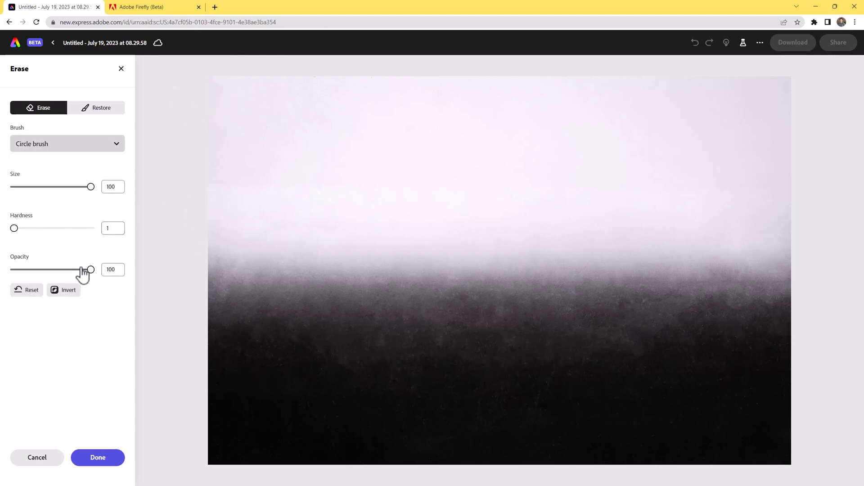
{"action": "mouse_move", "coordinate": [196, 73]}
{"action": "left_mouse_down"}
{"action": "mouse_move", "coordinate": [413, 85]}
{"action": "mouse_move", "coordinate": [841, 88]}
{"action": "left_mouse_up"}
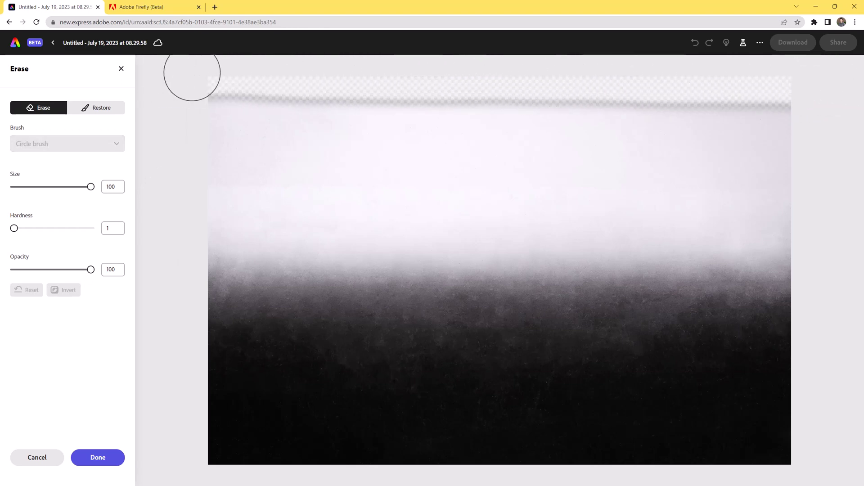
{"action": "mouse_move", "coordinate": [814, 78]}
{"action": "left_mouse_down"}
{"action": "mouse_move", "coordinate": [144, 87]}
{"action": "mouse_move", "coordinate": [849, 89]}
{"action": "left_mouse_up"}
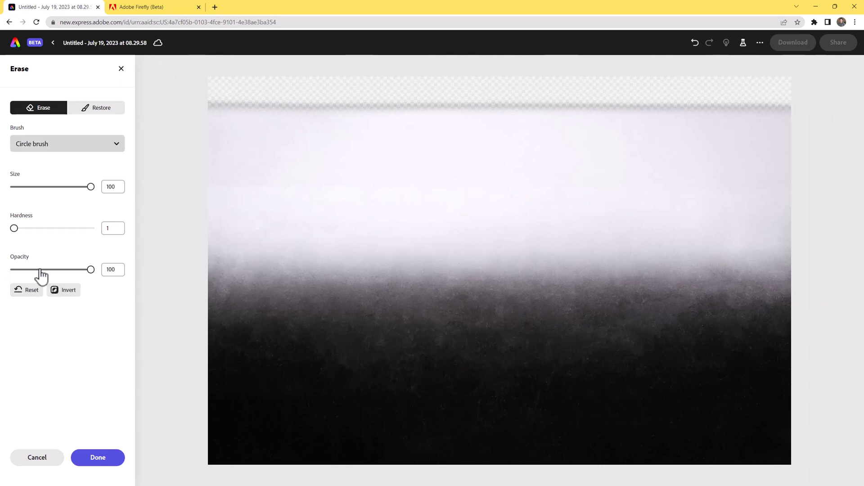
{"action": "mouse_move", "coordinate": [182, 106]}
{"action": "left_mouse_down"}
{"action": "mouse_move", "coordinate": [811, 110]}
{"action": "mouse_move", "coordinate": [241, 131]}
{"action": "mouse_move", "coordinate": [858, 130]}
{"action": "left_mouse_up"}
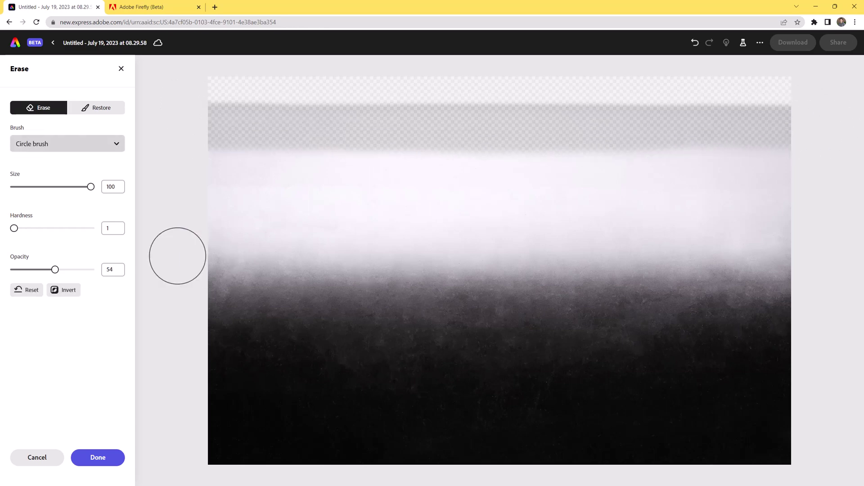
{"action": "mouse_move", "coordinate": [216, 147]}
{"action": "left_mouse_down"}
{"action": "mouse_move", "coordinate": [201, 149]}
{"action": "mouse_move", "coordinate": [513, 162]}
{"action": "mouse_move", "coordinate": [797, 155]}
{"action": "mouse_move", "coordinate": [135, 147]}
{"action": "mouse_move", "coordinate": [783, 175]}
{"action": "mouse_move", "coordinate": [180, 198]}
{"action": "mouse_move", "coordinate": [18, 259]}
{"action": "left_mouse_up"}
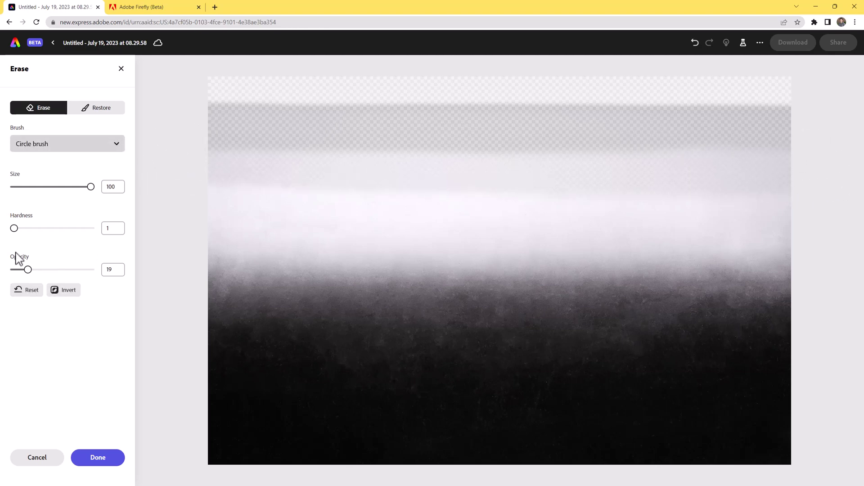
{"action": "mouse_move", "coordinate": [193, 184]}
{"action": "left_mouse_down"}
{"action": "mouse_move", "coordinate": [630, 185]}
{"action": "mouse_move", "coordinate": [330, 199]}
{"action": "mouse_move", "coordinate": [698, 173]}
{"action": "mouse_move", "coordinate": [108, 247]}
{"action": "left_mouse_up"}
{"action": "mouse_move", "coordinate": [188, 150]}
{"action": "left_mouse_down"}
{"action": "mouse_move", "coordinate": [554, 157]}
{"action": "mouse_move", "coordinate": [824, 148]}
{"action": "mouse_move", "coordinate": [365, 151]}
{"action": "mouse_move", "coordinate": [118, 131]}
{"action": "mouse_move", "coordinate": [217, 109]}
{"action": "mouse_move", "coordinate": [801, 117]}
{"action": "left_mouse_up"}
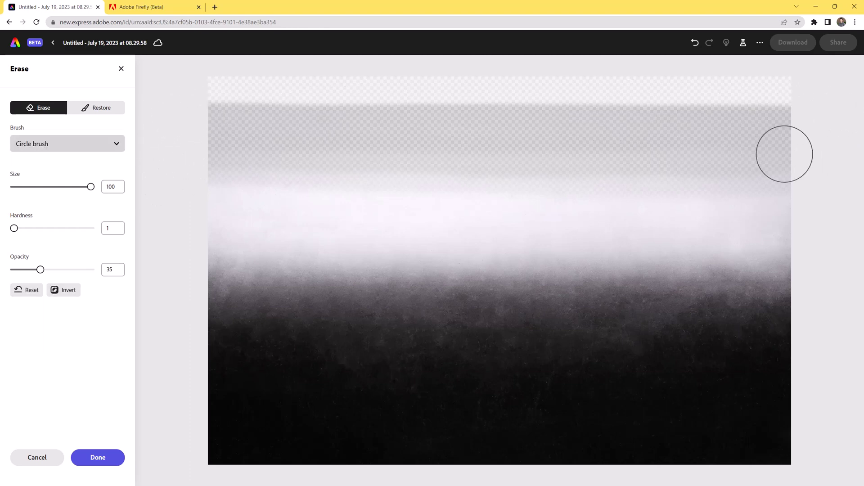
{"action": "left_click", "coordinate": [85, 465]}
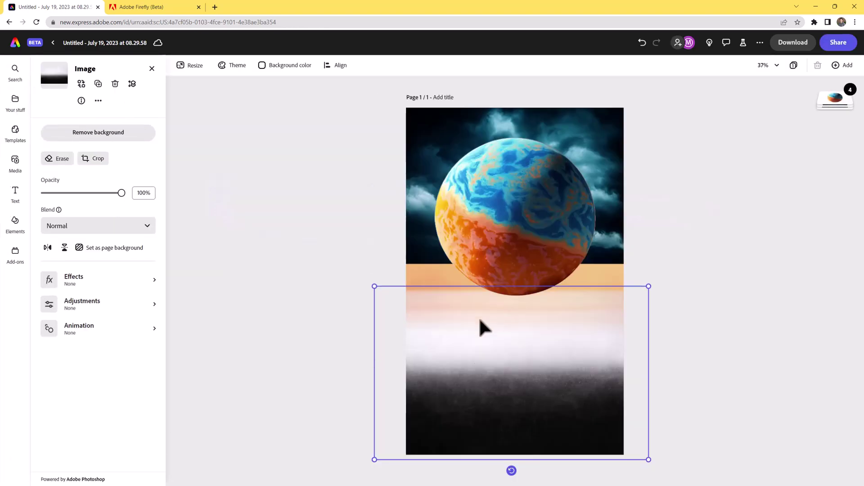
Set the gradient photo's blend to Multiply and enlarge it up and to the left.
{"action": "left_click", "coordinate": [63, 227]}
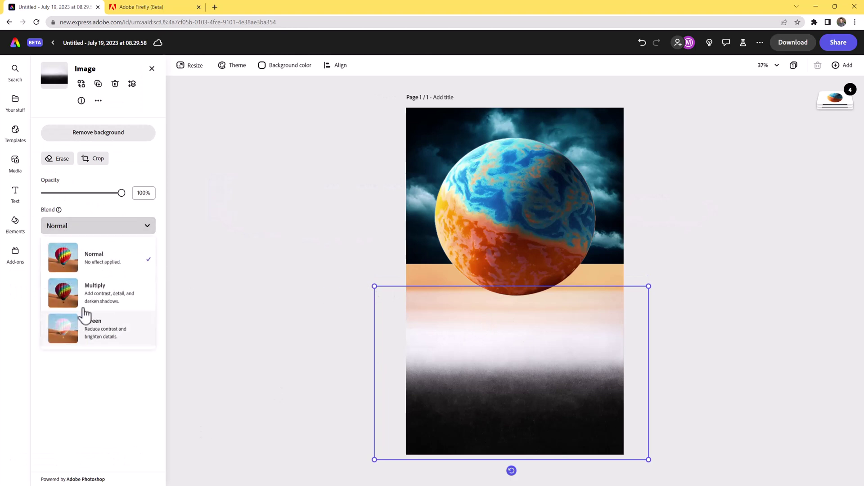
{"action": "left_click", "coordinate": [93, 300]}
{"action": "left_click", "coordinate": [335, 300]}
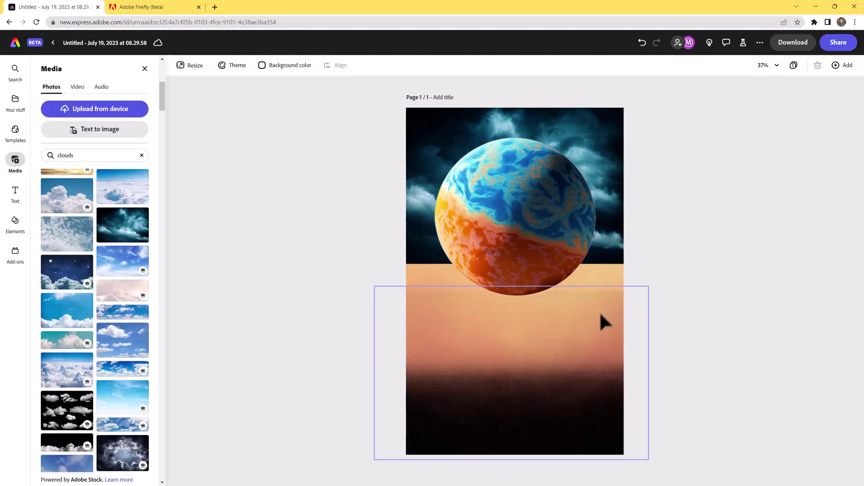
{"action": "left_click", "coordinate": [389, 300]}
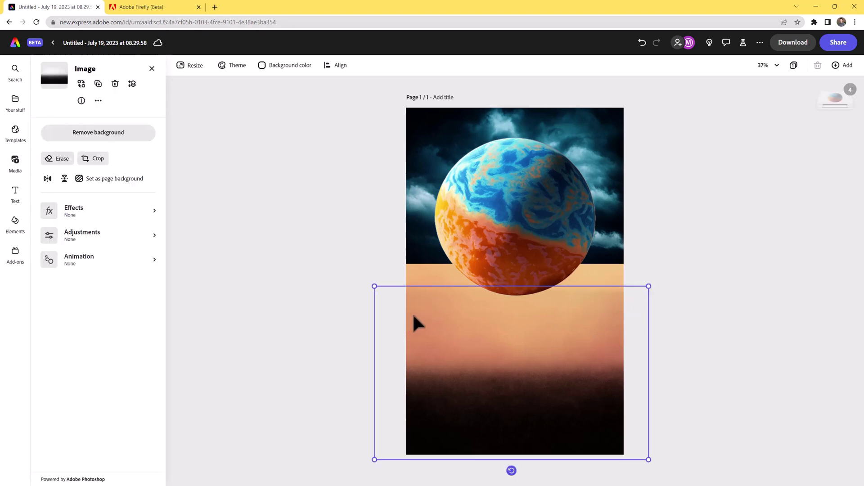
{"action": "left_click_drag", "start_coordinate": [373, 284], "coordinate": [337, 250]}
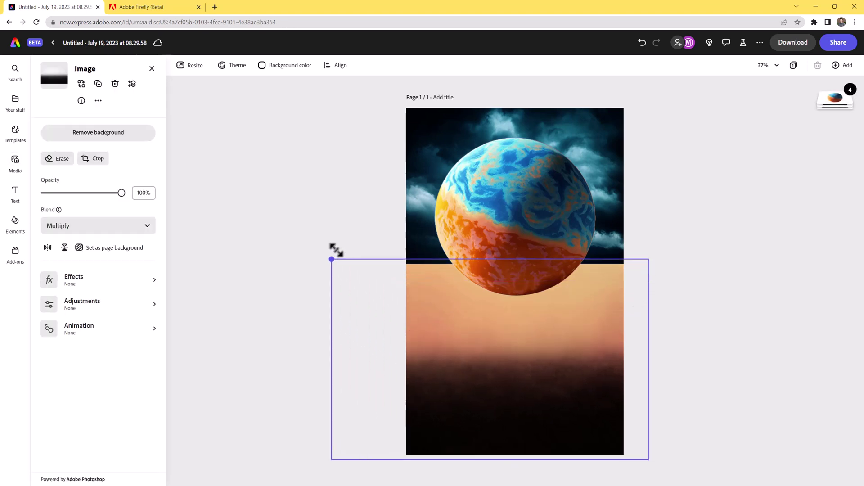
{"action": "left_click", "coordinate": [714, 342]}
{"action": "left_click", "coordinate": [408, 127]}
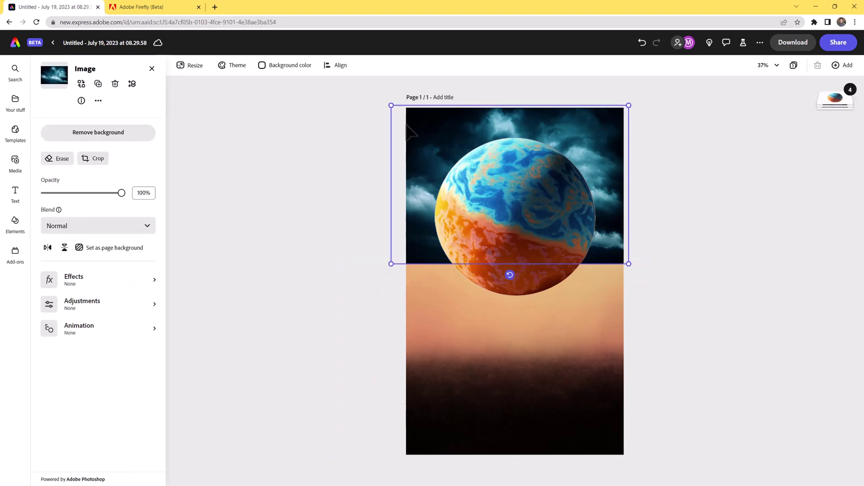
Set up a Circle eraser brush on the cloud image at size 100 and opacity 100.
{"action": "left_click", "coordinate": [61, 160]}
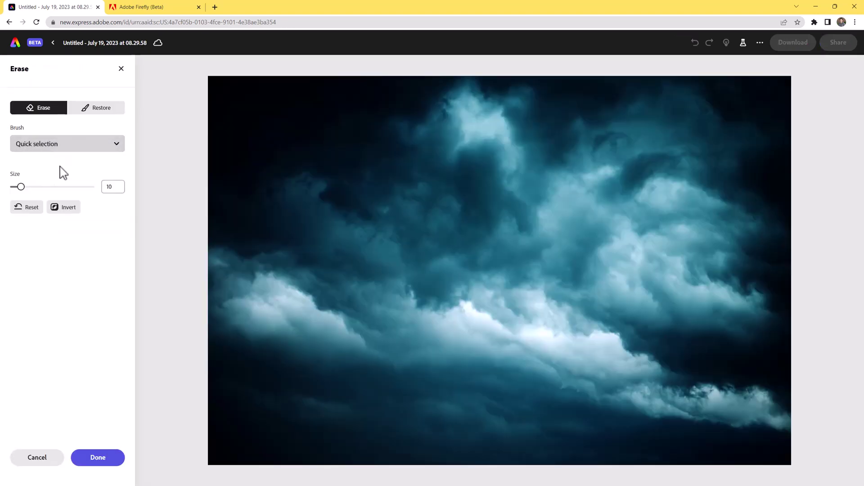
{"action": "left_click", "coordinate": [62, 145]}
{"action": "left_click", "coordinate": [64, 194]}
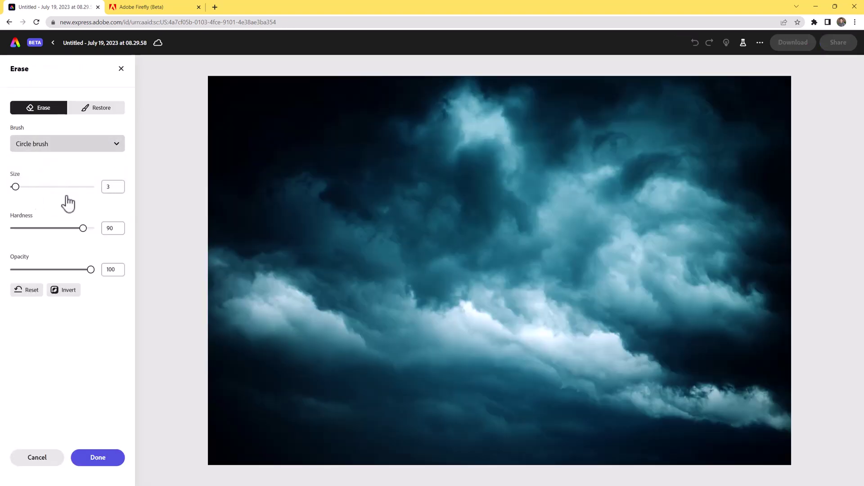
{"action": "left_click_drag", "start_coordinate": [15, 186], "coordinate": [153, 203]}
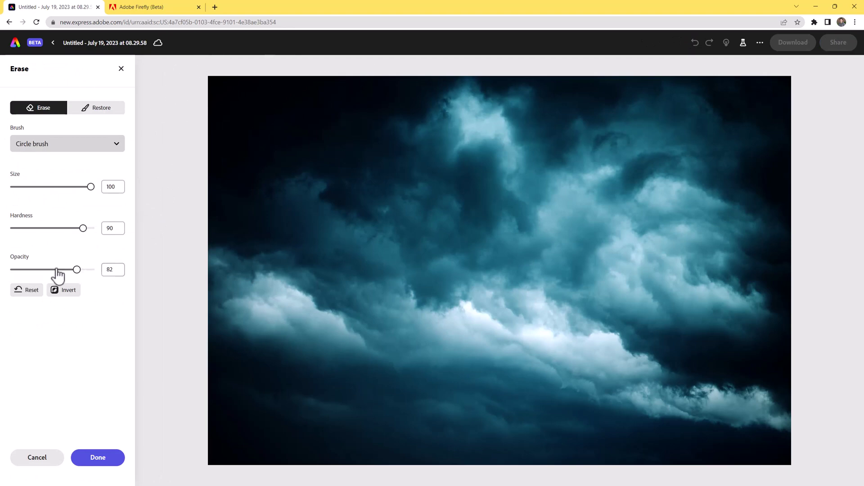
{"action": "left_click_drag", "start_coordinate": [58, 270], "coordinate": [160, 277]}
Erase a soft strip along the clouds' bottom edge, redoing the stroke until it fits, and apply it.
{"action": "mouse_move", "coordinate": [191, 462]}
{"action": "left_mouse_down"}
{"action": "mouse_move", "coordinate": [248, 455]}
{"action": "mouse_move", "coordinate": [788, 461]}
{"action": "left_mouse_up"}
{"action": "key", "text": "ctrl+z"}
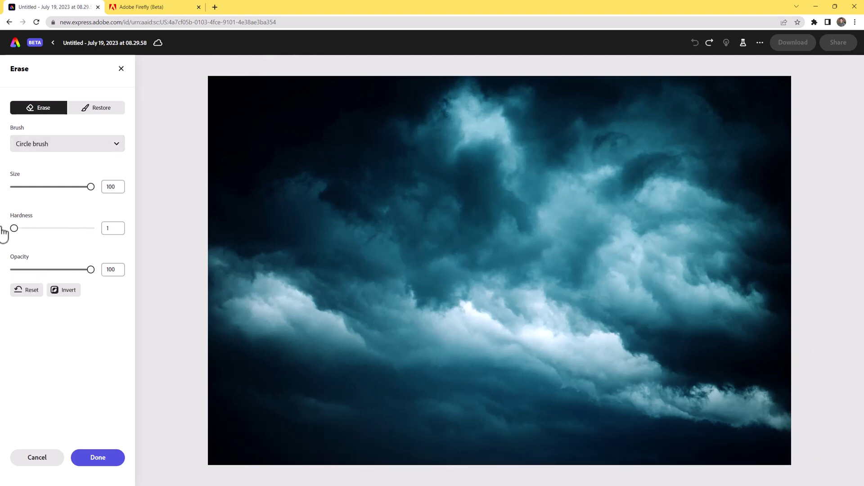
{"action": "mouse_move", "coordinate": [225, 464]}
{"action": "left_mouse_down"}
{"action": "mouse_move", "coordinate": [305, 451]}
{"action": "mouse_move", "coordinate": [687, 445]}
{"action": "mouse_move", "coordinate": [833, 448]}
{"action": "mouse_move", "coordinate": [830, 469]}
{"action": "mouse_move", "coordinate": [241, 469]}
{"action": "mouse_move", "coordinate": [583, 473]}
{"action": "mouse_move", "coordinate": [863, 344]}
{"action": "left_mouse_up"}
{"action": "key", "text": "ctrl+z"}
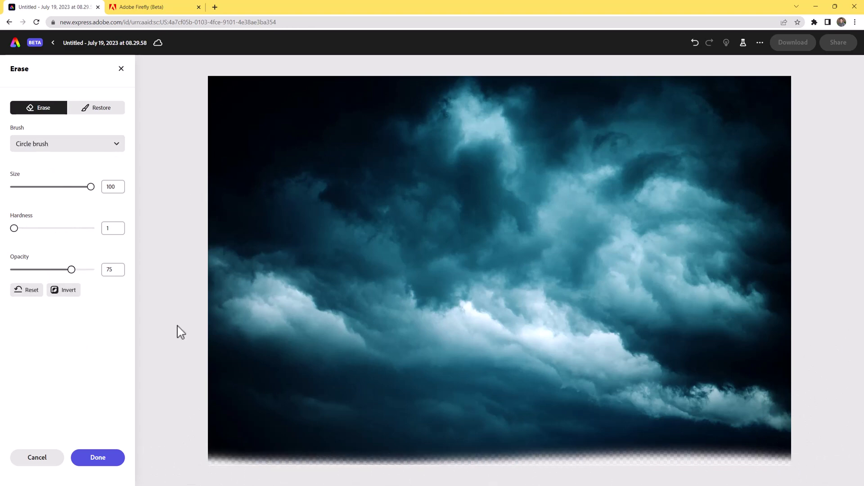
{"action": "mouse_move", "coordinate": [203, 471]}
{"action": "left_mouse_down"}
{"action": "mouse_move", "coordinate": [229, 463]}
{"action": "mouse_move", "coordinate": [848, 478]}
{"action": "mouse_move", "coordinate": [821, 452]}
{"action": "mouse_move", "coordinate": [127, 436]}
{"action": "mouse_move", "coordinate": [204, 455]}
{"action": "mouse_move", "coordinate": [826, 446]}
{"action": "mouse_move", "coordinate": [809, 354]}
{"action": "mouse_move", "coordinate": [789, 399]}
{"action": "mouse_move", "coordinate": [795, 423]}
{"action": "mouse_move", "coordinate": [804, 415]}
{"action": "mouse_move", "coordinate": [754, 464]}
{"action": "mouse_move", "coordinate": [365, 473]}
{"action": "mouse_move", "coordinate": [194, 459]}
{"action": "mouse_move", "coordinate": [198, 452]}
{"action": "mouse_move", "coordinate": [301, 452]}
{"action": "mouse_move", "coordinate": [838, 461]}
{"action": "left_mouse_up"}
{"action": "key", "text": "ctrl+z"}
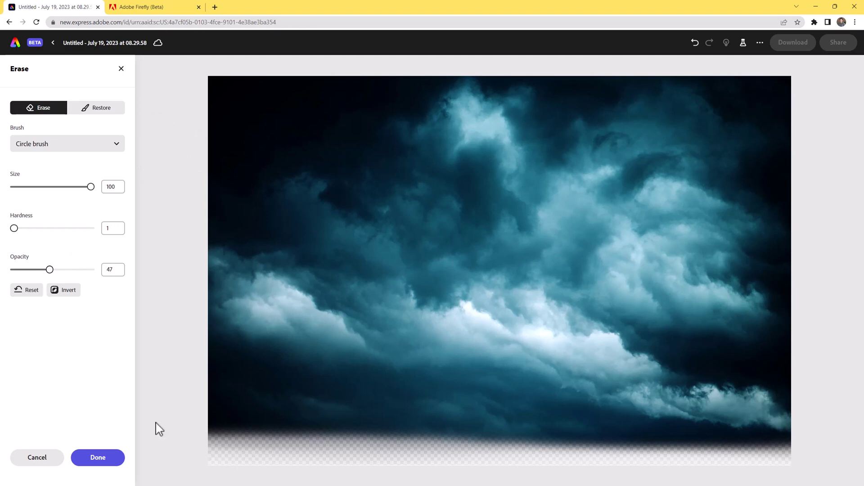
{"action": "mouse_move", "coordinate": [156, 423]}
{"action": "left_mouse_down"}
{"action": "mouse_move", "coordinate": [188, 433]}
{"action": "mouse_move", "coordinate": [817, 453]}
{"action": "mouse_move", "coordinate": [784, 450]}
{"action": "left_mouse_up"}
{"action": "left_click", "coordinate": [93, 464]}
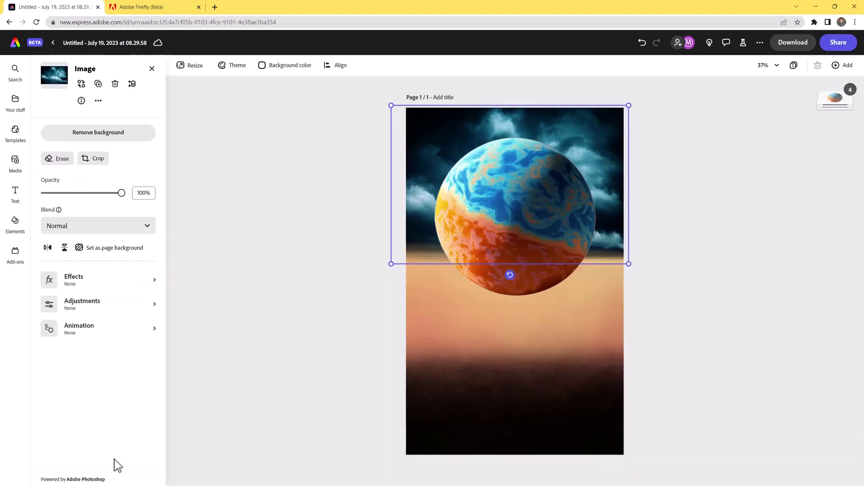
Give the storm-cloud image a Multiply blend mode, after briefly comparing it with Screen.
{"action": "left_click", "coordinate": [353, 366]}
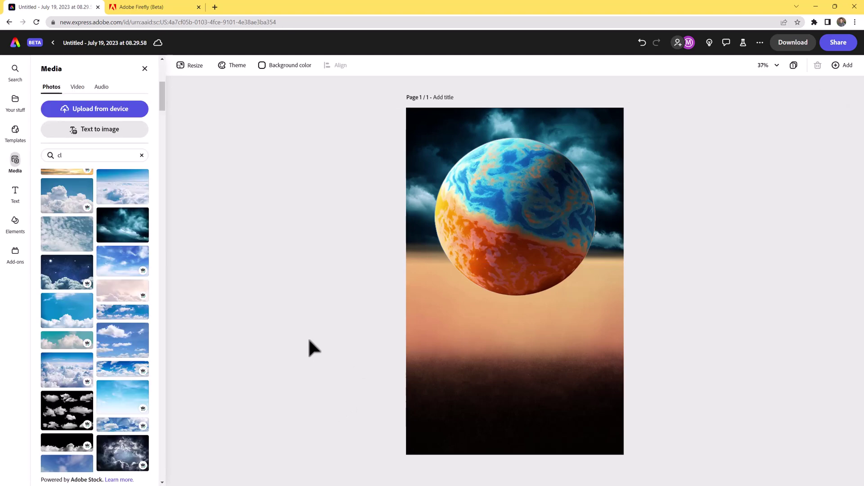
{"action": "left_click", "coordinate": [423, 132]}
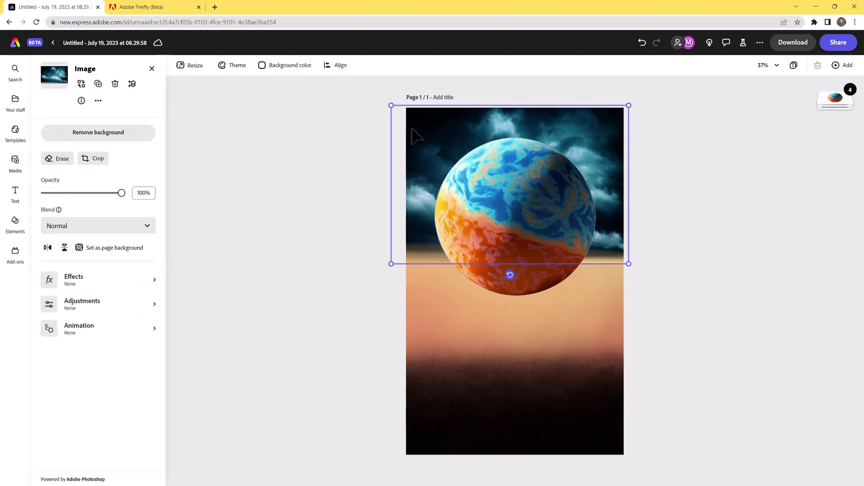
{"action": "left_click", "coordinate": [90, 230]}
{"action": "left_click", "coordinate": [93, 288]}
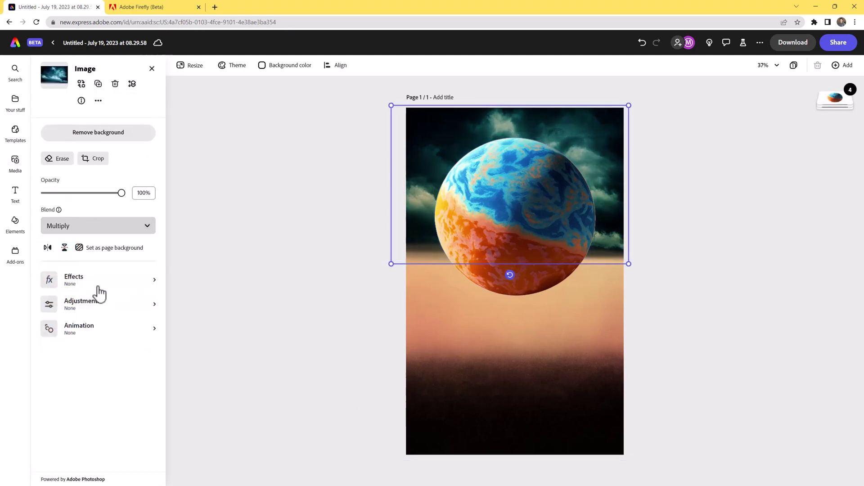
{"action": "left_click", "coordinate": [105, 230]}
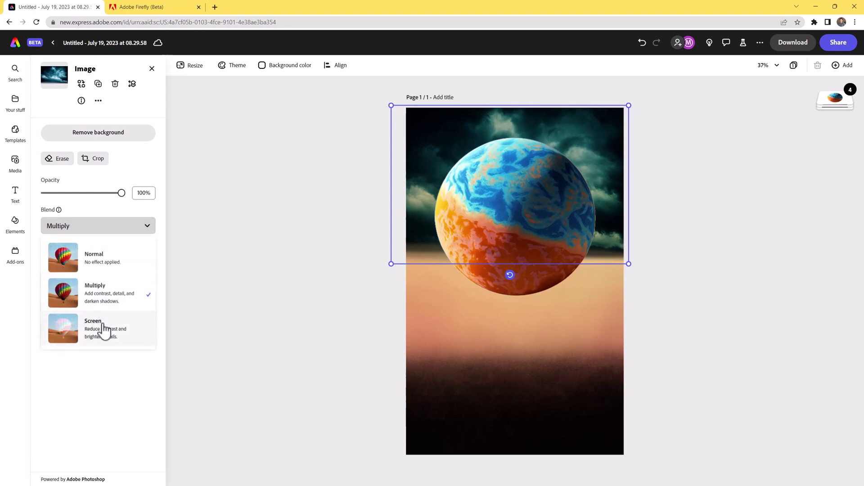
{"action": "left_click", "coordinate": [105, 329]}
{"action": "left_click", "coordinate": [115, 229]}
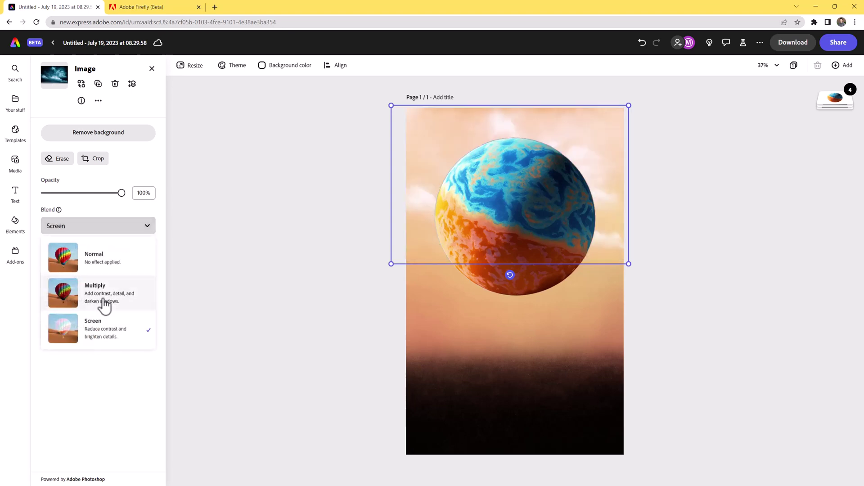
{"action": "left_click", "coordinate": [108, 300]}
{"action": "mouse_move", "coordinate": [388, 265]}
{"action": "left_mouse_down"}
{"action": "mouse_move", "coordinate": [357, 270]}
{"action": "mouse_move", "coordinate": [386, 262]}
{"action": "left_mouse_up"}
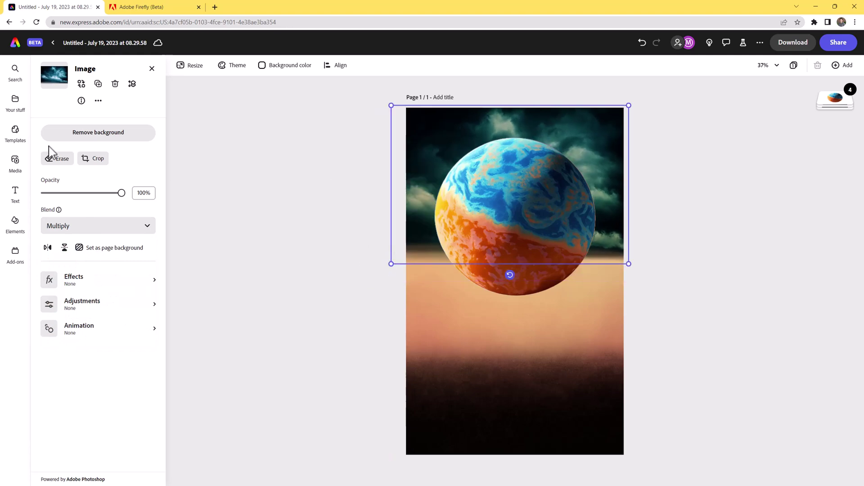
{"action": "left_click", "coordinate": [57, 158]}
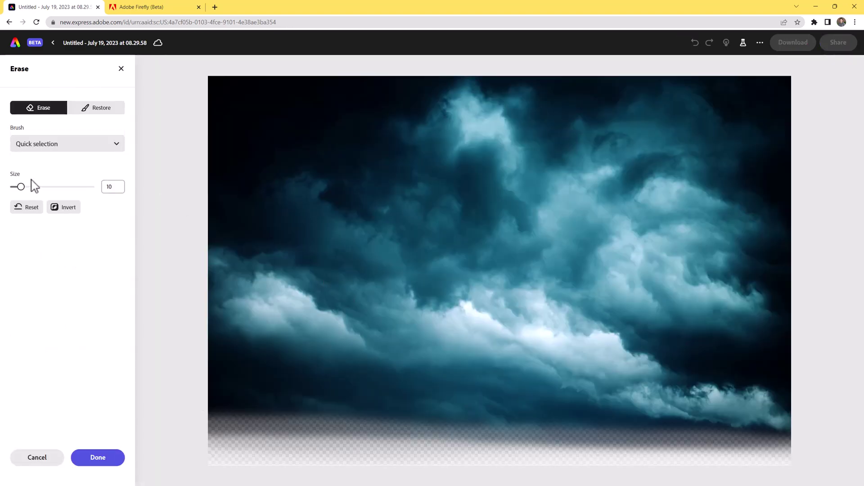
Switch the eraser to the Circle brush at size 100 with opacity lowered to 68.
{"action": "left_click", "coordinate": [46, 145]}
{"action": "left_click", "coordinate": [52, 192]}
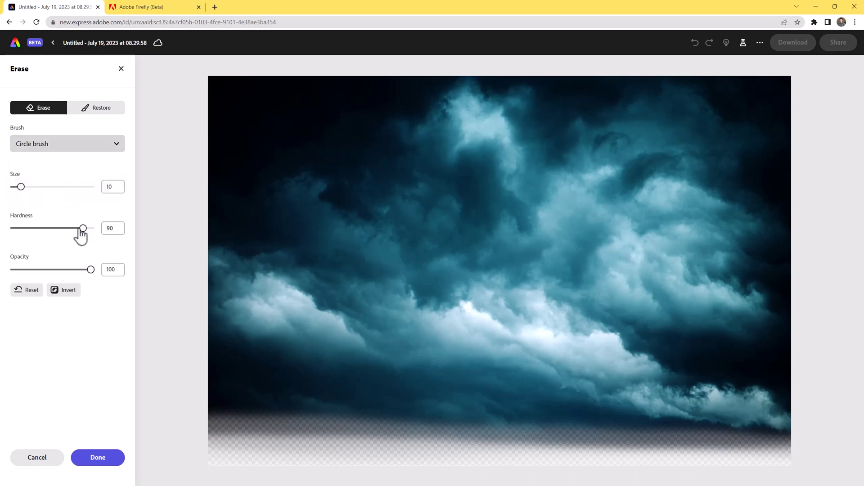
{"action": "left_click_drag", "start_coordinate": [126, 200], "coordinate": [126, 198]}
{"action": "left_click_drag", "start_coordinate": [91, 270], "coordinate": [65, 273]}
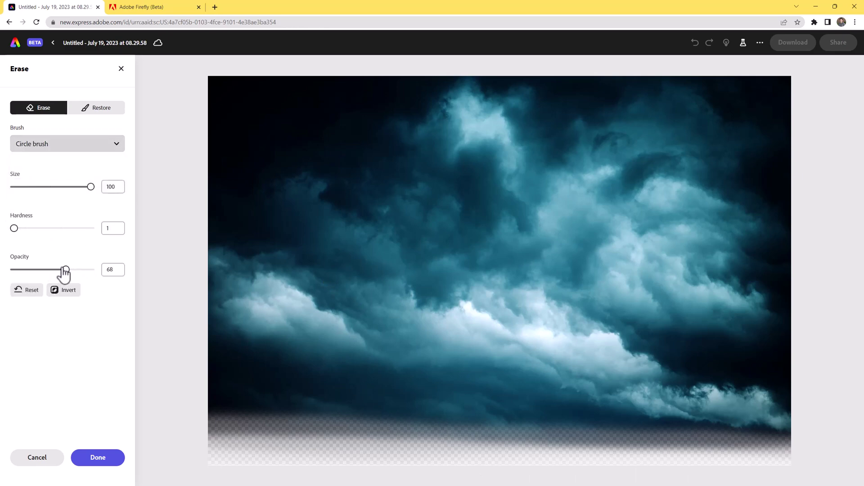
Erase more of the clouds' bottom and right edges at opacity 85, then confirm.
{"action": "mouse_move", "coordinate": [181, 414]}
{"action": "left_mouse_down"}
{"action": "mouse_move", "coordinate": [241, 440]}
{"action": "mouse_move", "coordinate": [382, 455]}
{"action": "mouse_move", "coordinate": [173, 435]}
{"action": "left_mouse_up"}
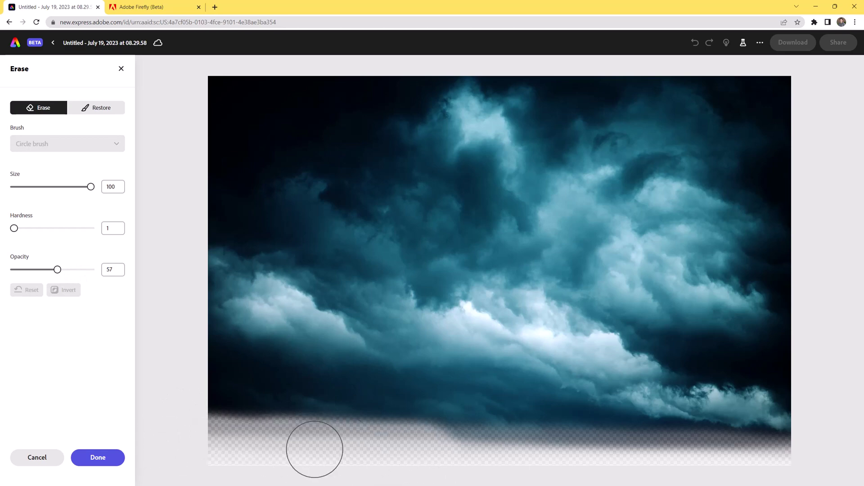
{"action": "left_click_drag", "start_coordinate": [314, 450], "coordinate": [311, 445]}
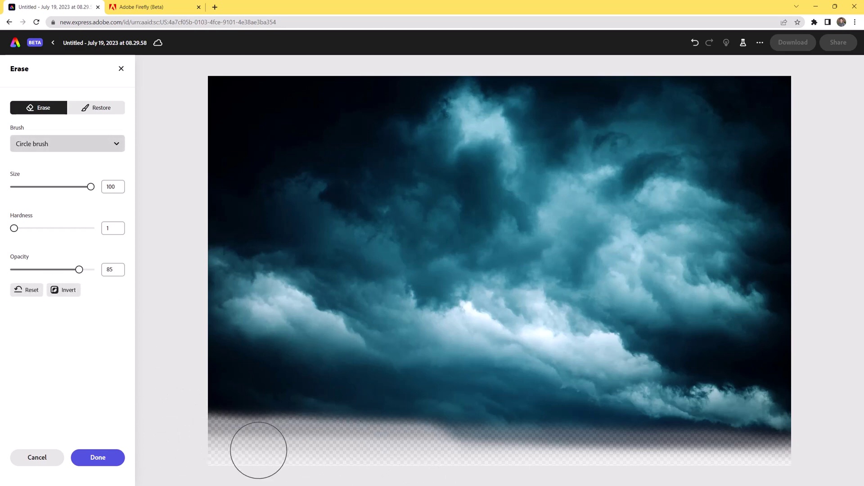
{"action": "mouse_move", "coordinate": [258, 450]}
{"action": "left_mouse_down"}
{"action": "mouse_move", "coordinate": [216, 446]}
{"action": "mouse_move", "coordinate": [717, 460]}
{"action": "mouse_move", "coordinate": [843, 450]}
{"action": "left_mouse_up"}
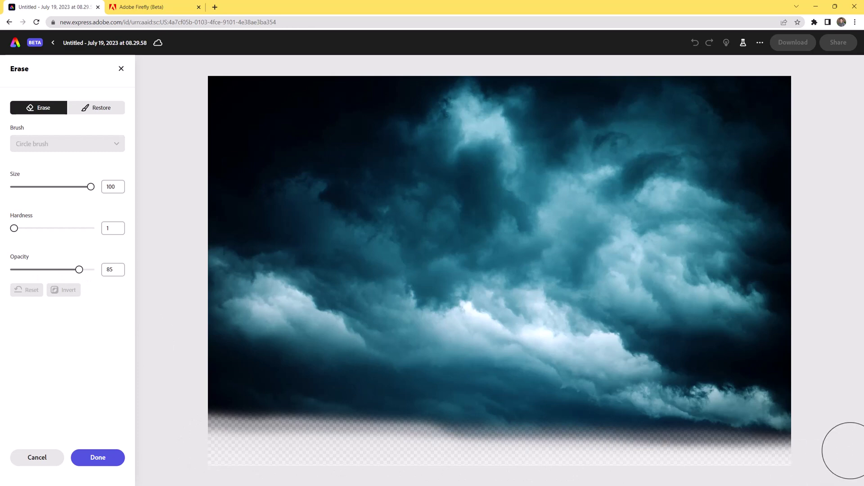
{"action": "mouse_move", "coordinate": [375, 455]}
{"action": "left_mouse_down"}
{"action": "mouse_move", "coordinate": [402, 475]}
{"action": "mouse_move", "coordinate": [238, 439]}
{"action": "mouse_move", "coordinate": [404, 457]}
{"action": "mouse_move", "coordinate": [228, 432]}
{"action": "mouse_move", "coordinate": [498, 439]}
{"action": "mouse_move", "coordinate": [484, 435]}
{"action": "mouse_move", "coordinate": [806, 464]}
{"action": "mouse_move", "coordinate": [803, 359]}
{"action": "mouse_move", "coordinate": [833, 360]}
{"action": "left_mouse_up"}
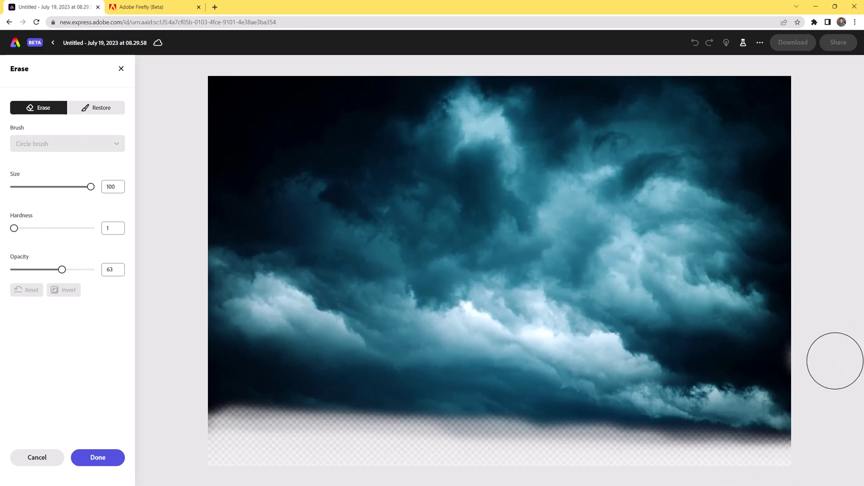
{"action": "mouse_move", "coordinate": [313, 452]}
{"action": "left_mouse_down"}
{"action": "mouse_move", "coordinate": [237, 415]}
{"action": "mouse_move", "coordinate": [207, 430]}
{"action": "mouse_move", "coordinate": [185, 424]}
{"action": "mouse_move", "coordinate": [180, 402]}
{"action": "left_mouse_up"}
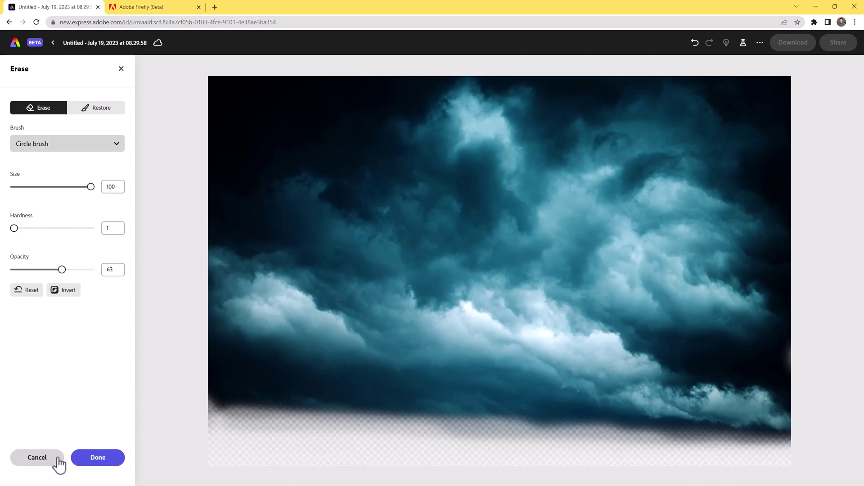
{"action": "left_click", "coordinate": [94, 460]}
{"action": "left_click", "coordinate": [265, 343]}
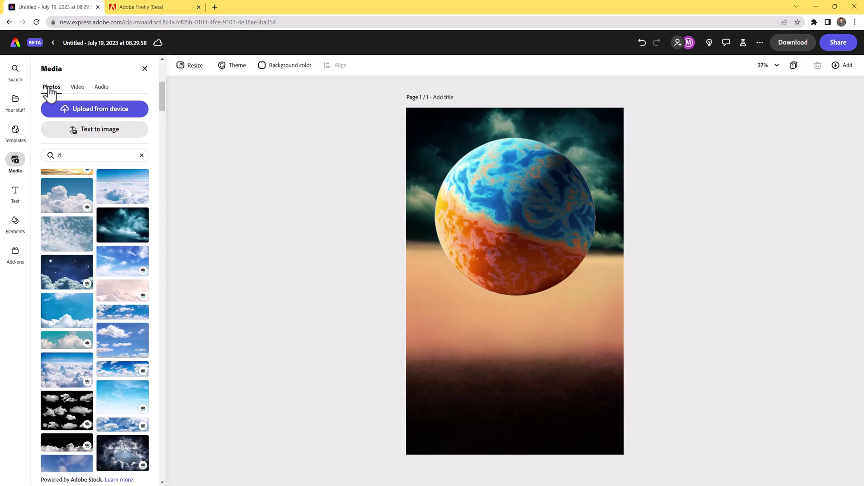
Add a two-line 'Outer Worlds' title, enlarge it to size 239, and move it below the planet.
{"action": "left_click", "coordinate": [16, 194]}
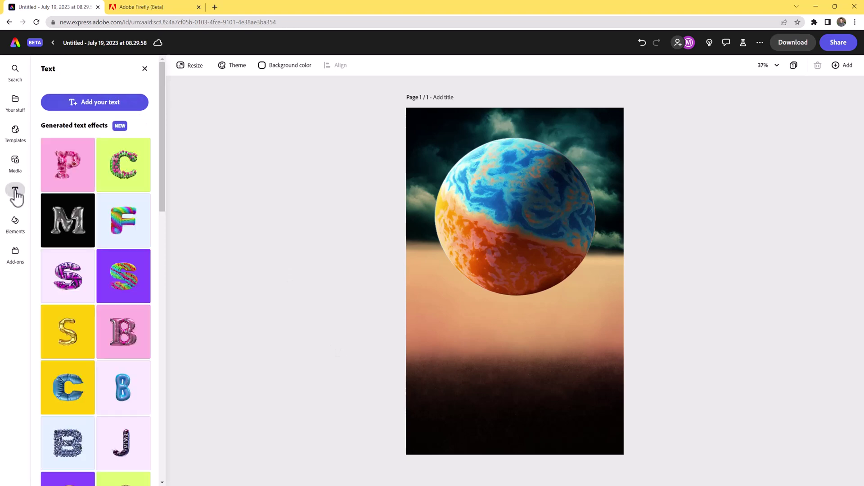
{"action": "left_click", "coordinate": [84, 110]}
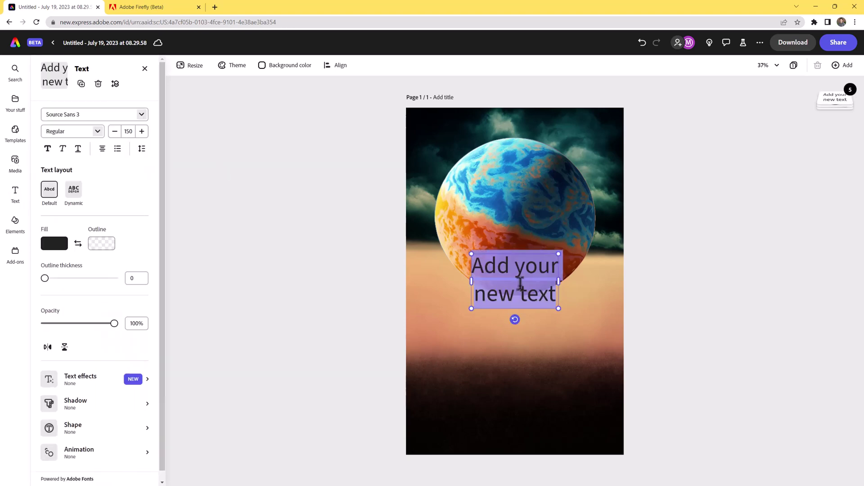
{"action": "type", "text": "Outer"}
{"action": "key", "text": "Return"}
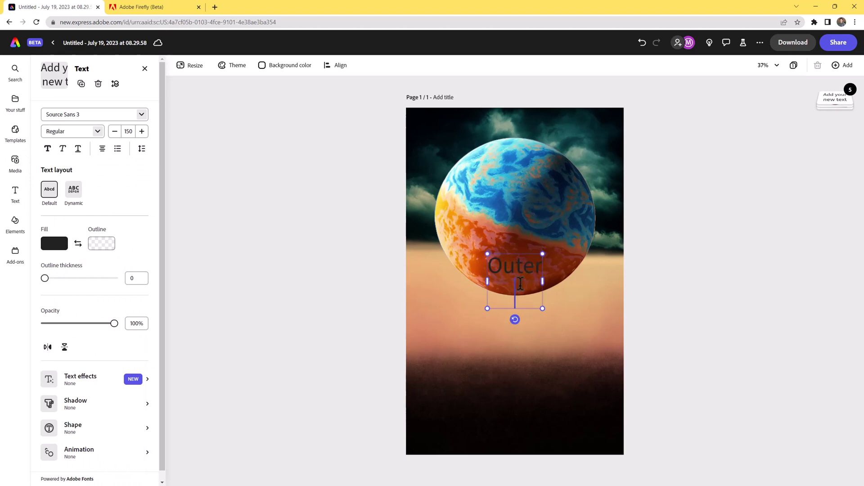
{"action": "type", "text": "Worlds"}
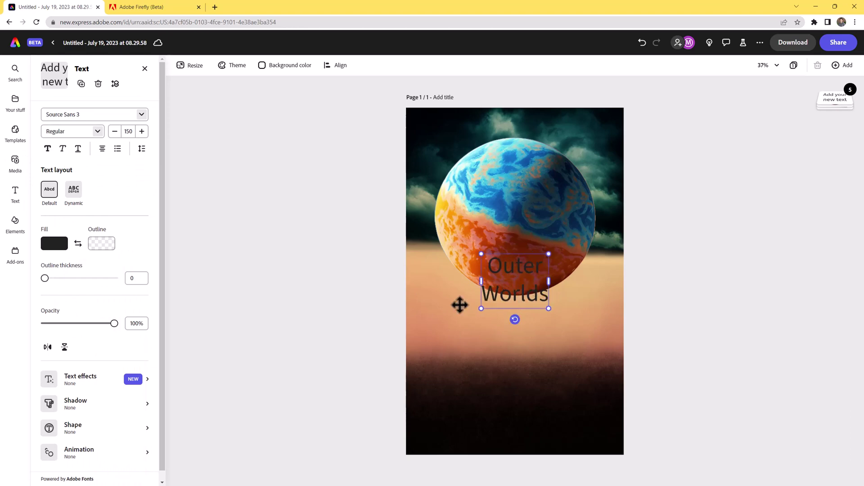
{"action": "left_click_drag", "start_coordinate": [484, 310], "coordinate": [445, 328]}
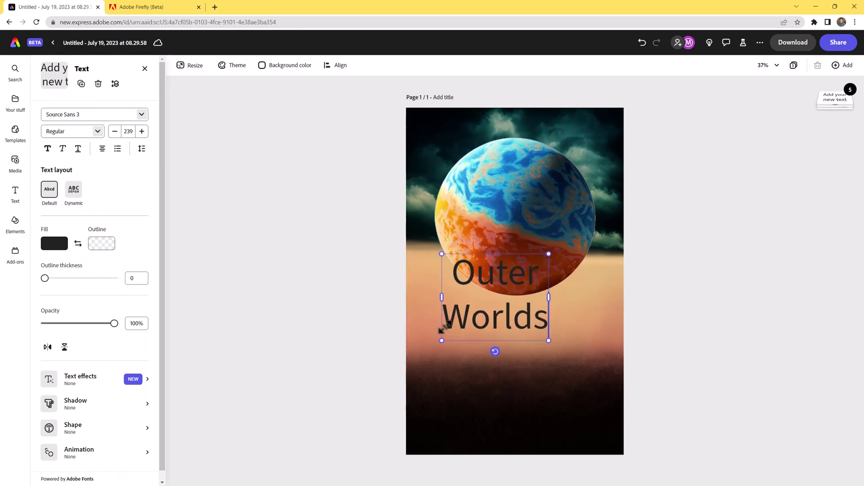
{"action": "left_click_drag", "start_coordinate": [511, 256], "coordinate": [530, 343]}
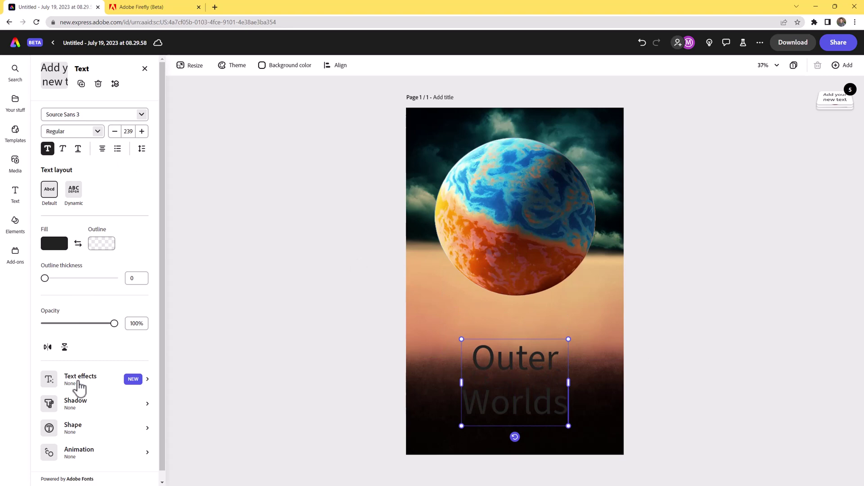
Set the whole title in the Vortice font, shrink it to fit, and centre it horizontally.
{"action": "left_click", "coordinate": [79, 380]}
{"action": "left_click", "coordinate": [49, 162]}
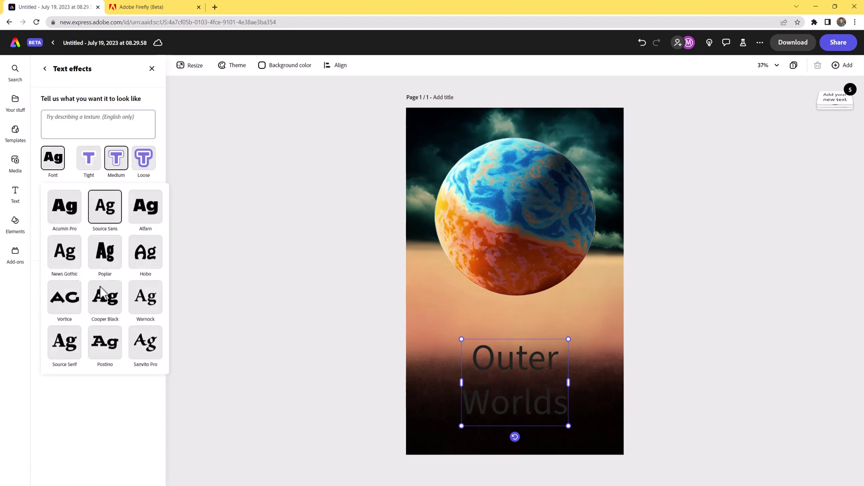
{"action": "left_click", "coordinate": [64, 299]}
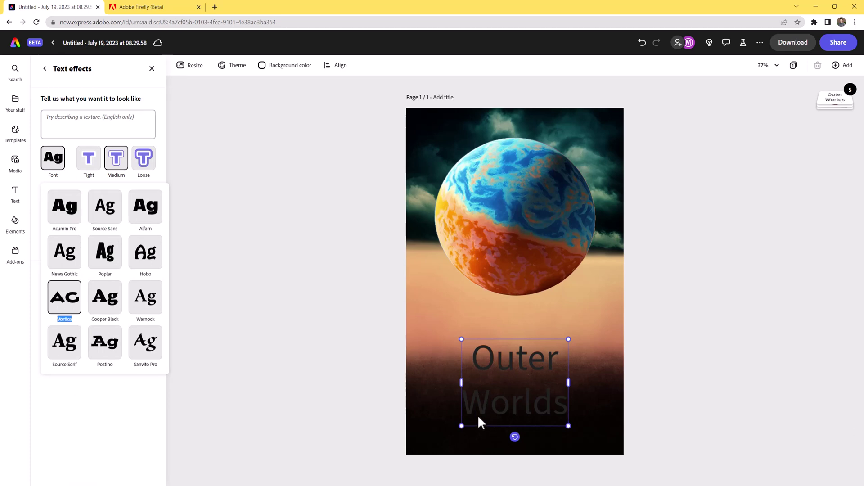
{"action": "left_click", "coordinate": [544, 406]}
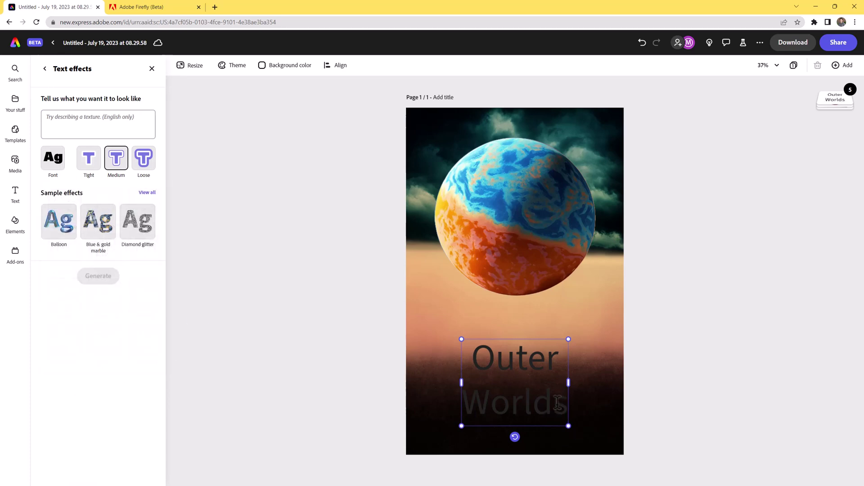
{"action": "left_click_drag", "start_coordinate": [557, 402], "coordinate": [435, 360]}
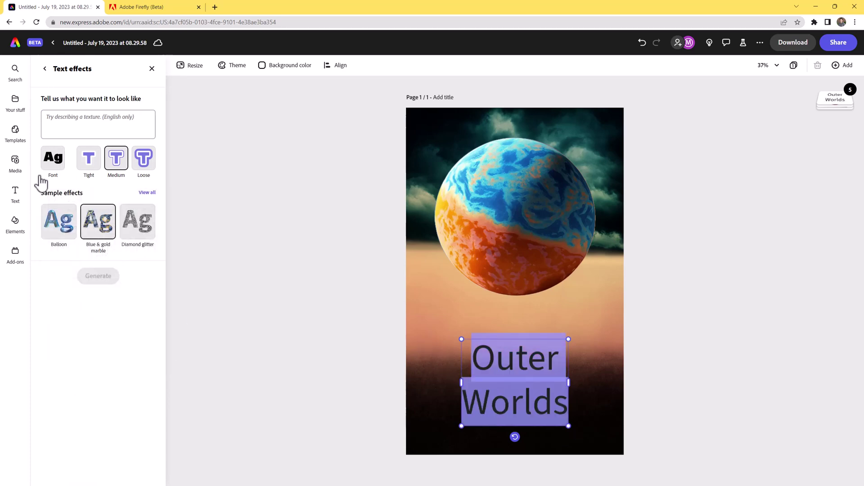
{"action": "left_click", "coordinate": [55, 163]}
{"action": "left_click", "coordinate": [66, 306]}
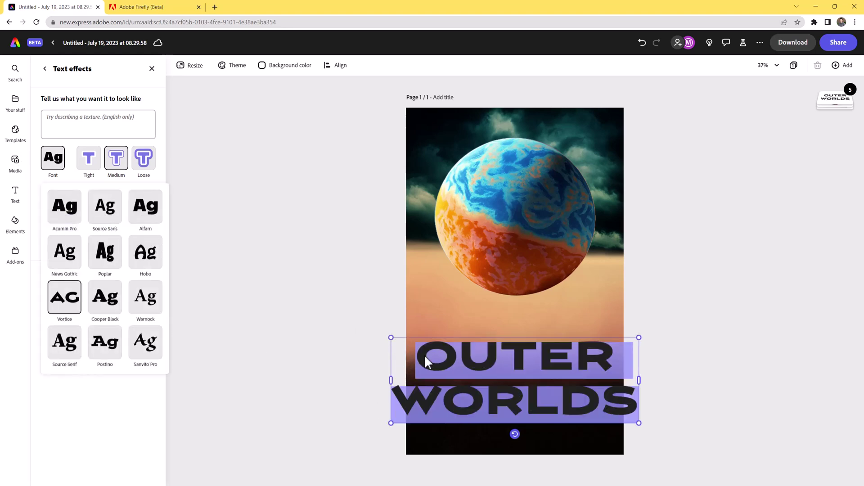
{"action": "left_click", "coordinate": [714, 419]}
{"action": "left_click_drag", "start_coordinate": [638, 337], "coordinate": [581, 357]}
{"action": "left_click_drag", "start_coordinate": [483, 420], "coordinate": [509, 401]}
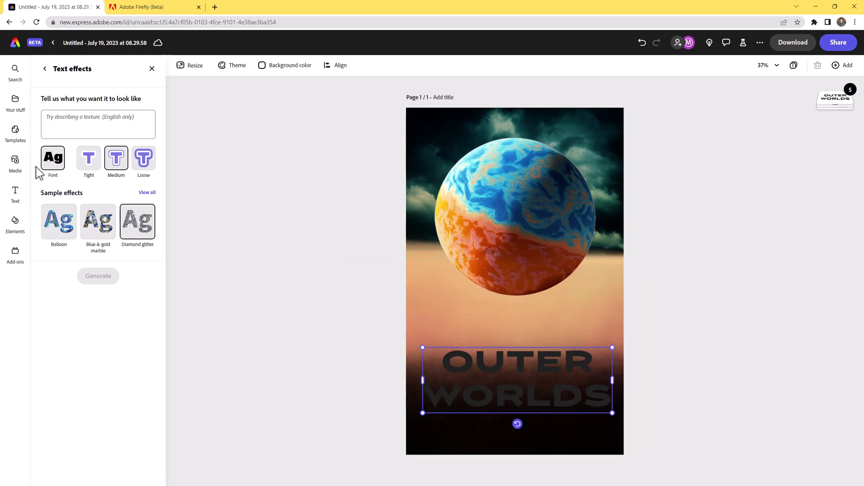
Add a new text box with the author's name in capitals just below the title.
{"action": "left_click", "coordinate": [16, 194]}
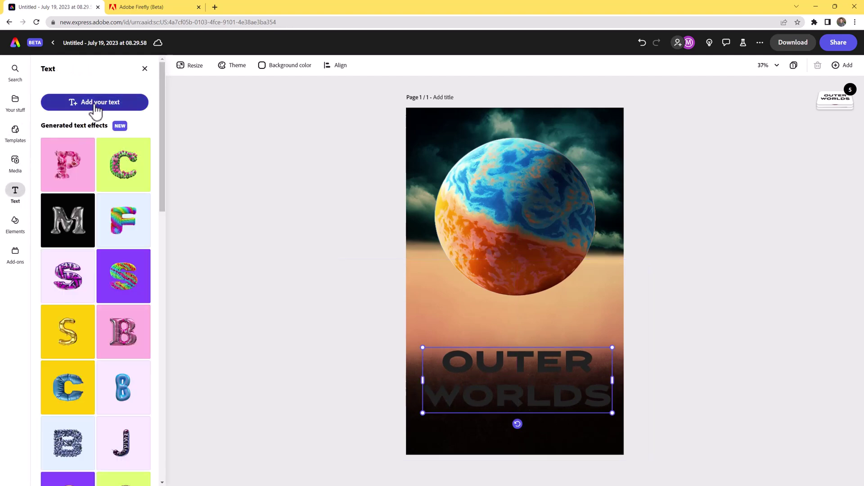
{"action": "left_click", "coordinate": [95, 103]}
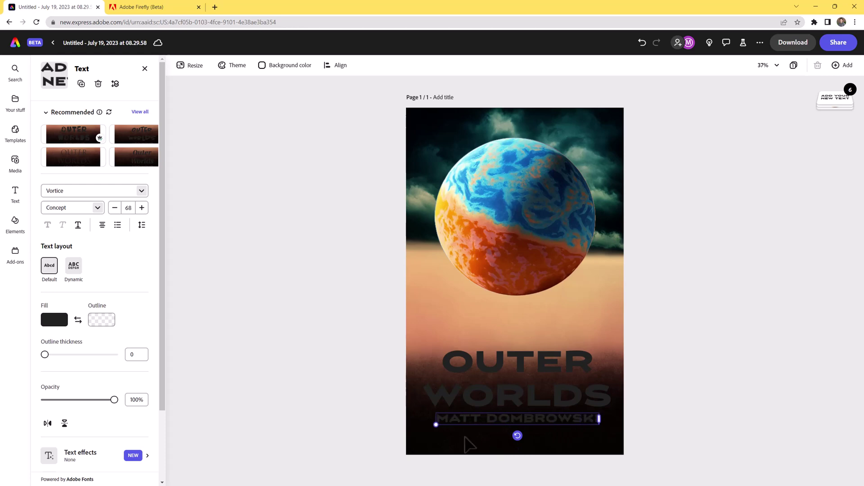
{"action": "left_click_drag", "start_coordinate": [526, 410], "coordinate": [526, 416]}
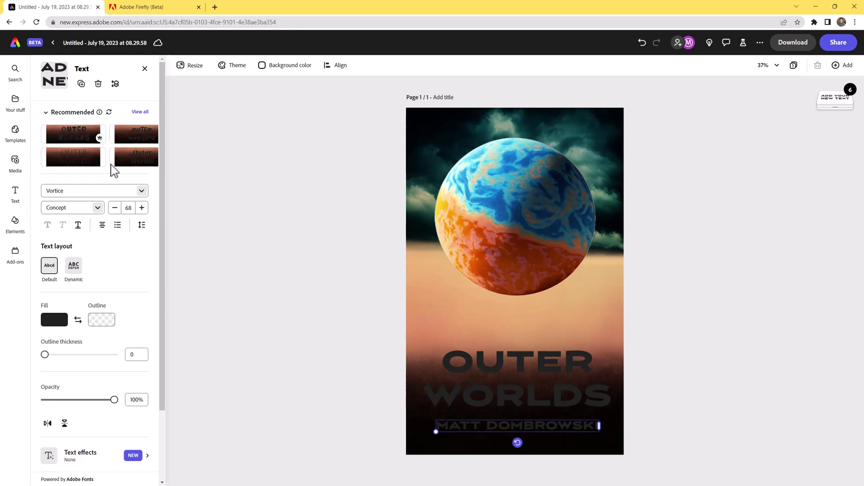
{"action": "left_click", "coordinate": [79, 162]}
{"action": "key", "text": "ctrl+z"}
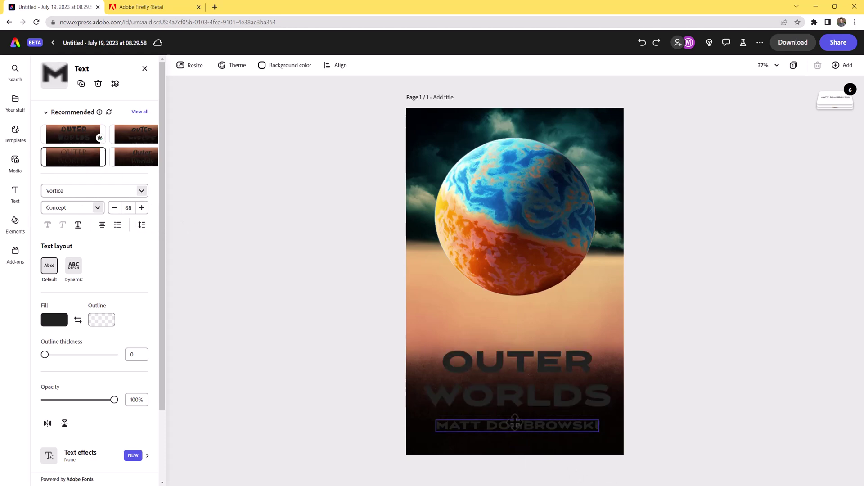
Set the author name in Lato Regular, enlarge it, and centre it under the title.
{"action": "double_click", "coordinate": [515, 423]}
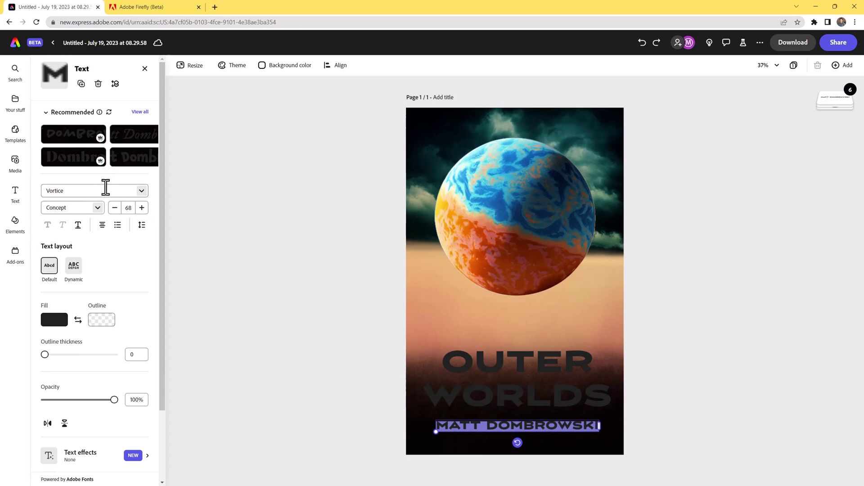
{"action": "left_click", "coordinate": [141, 193]}
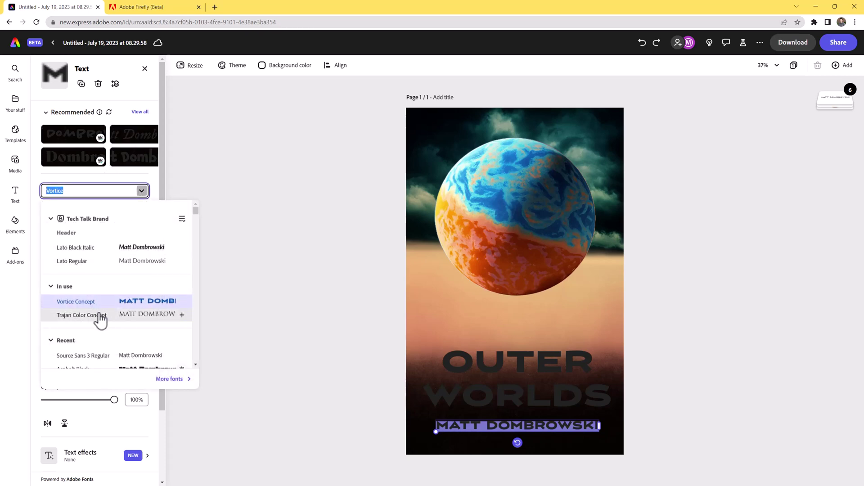
{"action": "left_click", "coordinate": [70, 262]}
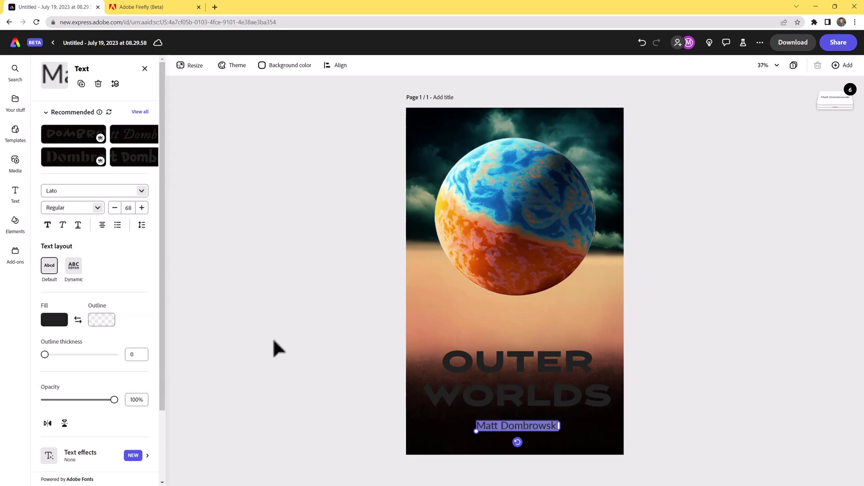
{"action": "left_click_drag", "start_coordinate": [471, 434], "coordinate": [454, 425]}
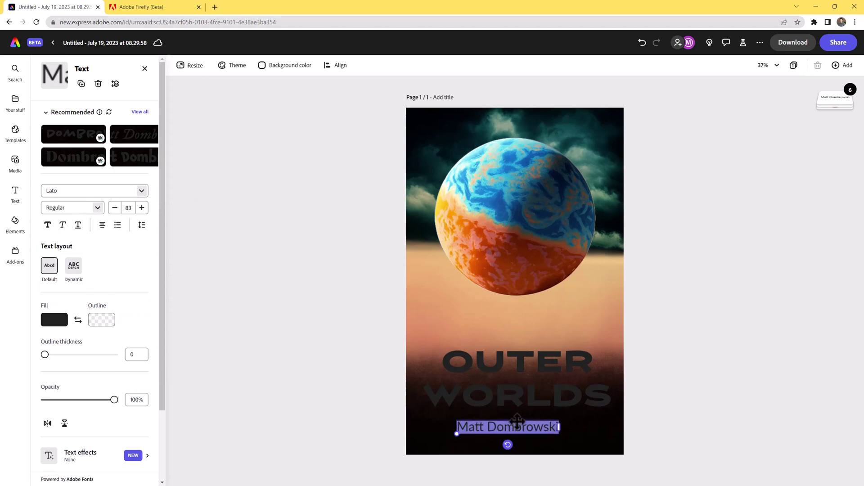
{"action": "left_click_drag", "start_coordinate": [519, 421], "coordinate": [526, 420]}
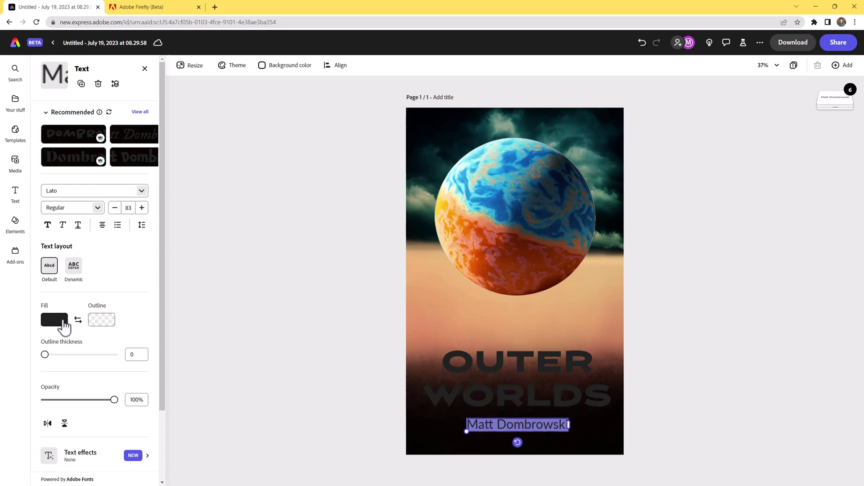
Colour the author name yellow.
{"action": "left_click", "coordinate": [63, 324]}
{"action": "left_click", "coordinate": [91, 342]}
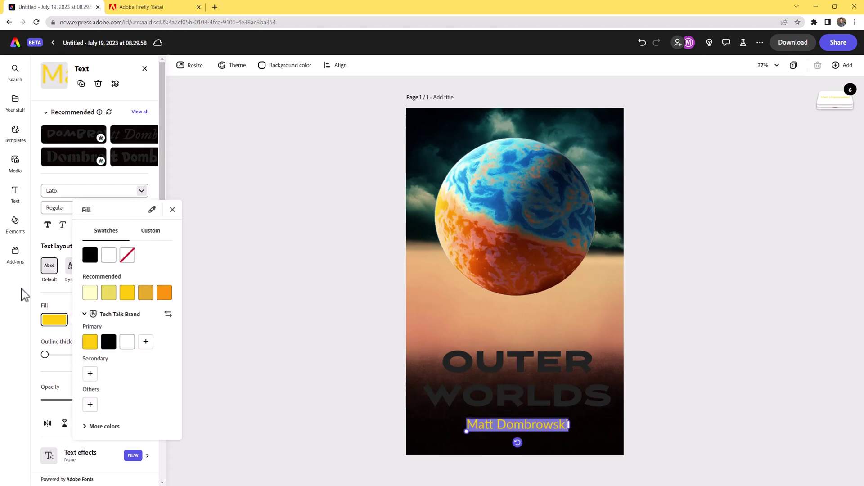
{"action": "left_click", "coordinate": [278, 326]}
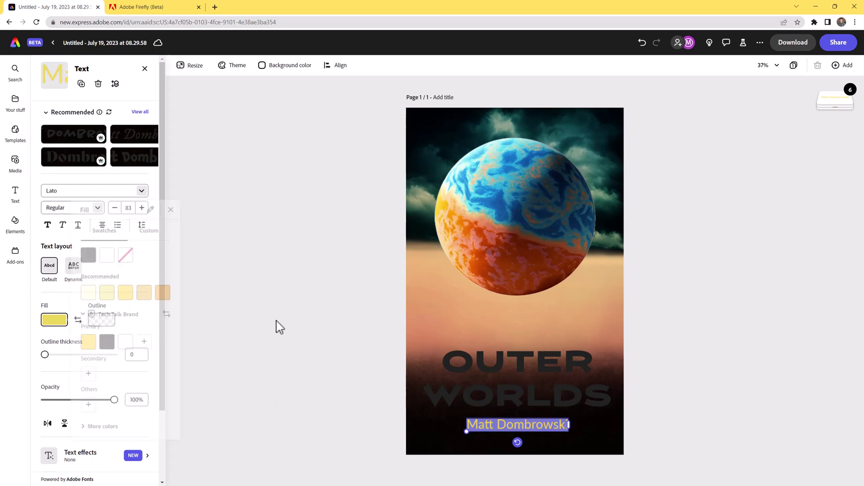
{"action": "left_click", "coordinate": [499, 398]}
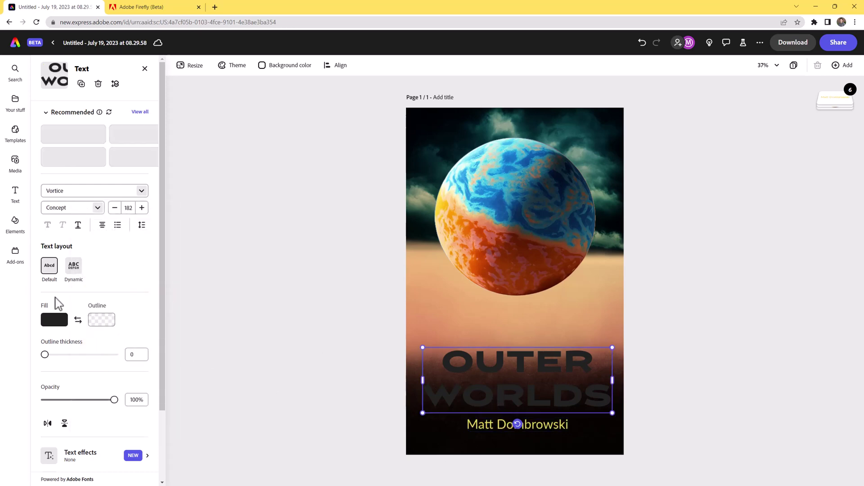
{"action": "left_click", "coordinate": [100, 456]}
Generate 'smooth yellow metal' text effects and apply the first gold result to the title.
{"action": "left_click", "coordinate": [78, 125]}
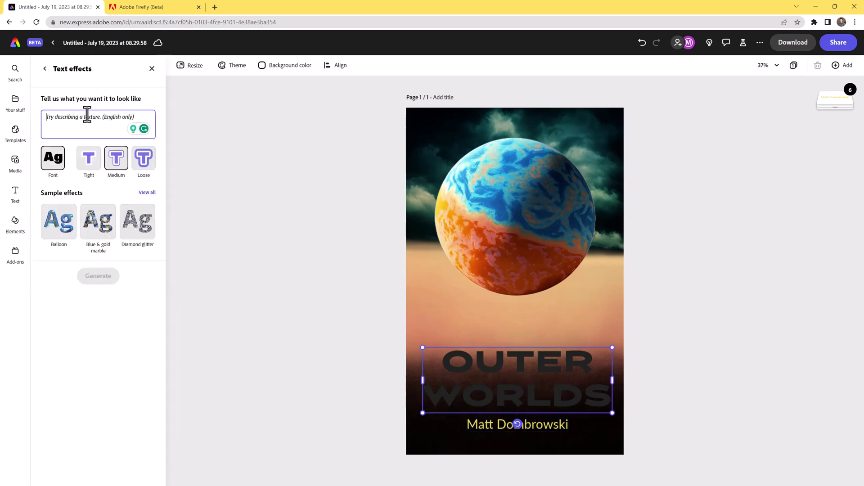
{"action": "type", "text": "smooth yellow metal"}
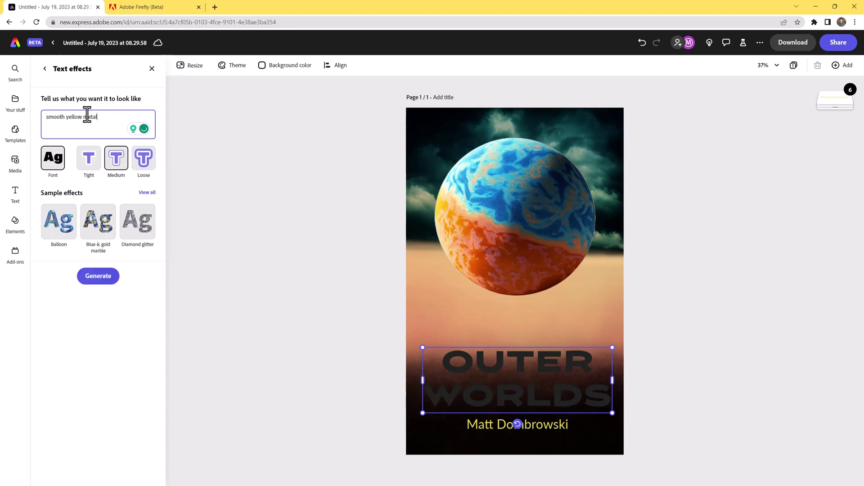
{"action": "left_click", "coordinate": [102, 276]}
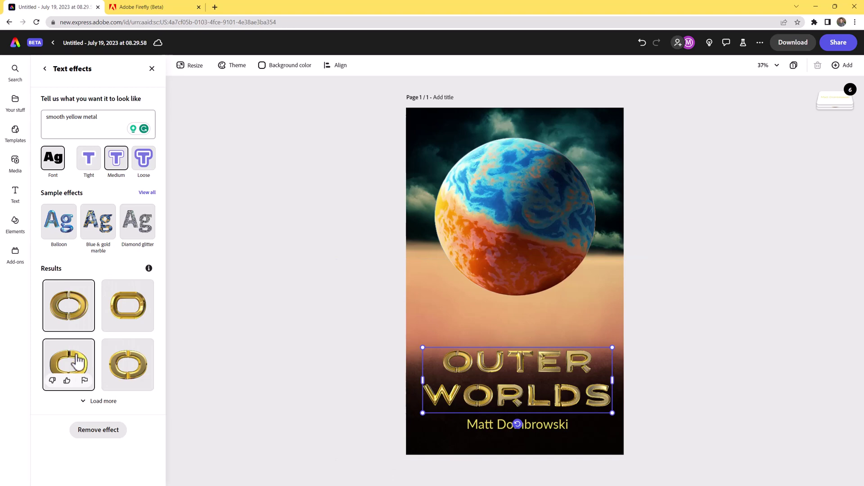
{"action": "left_click", "coordinate": [75, 360]}
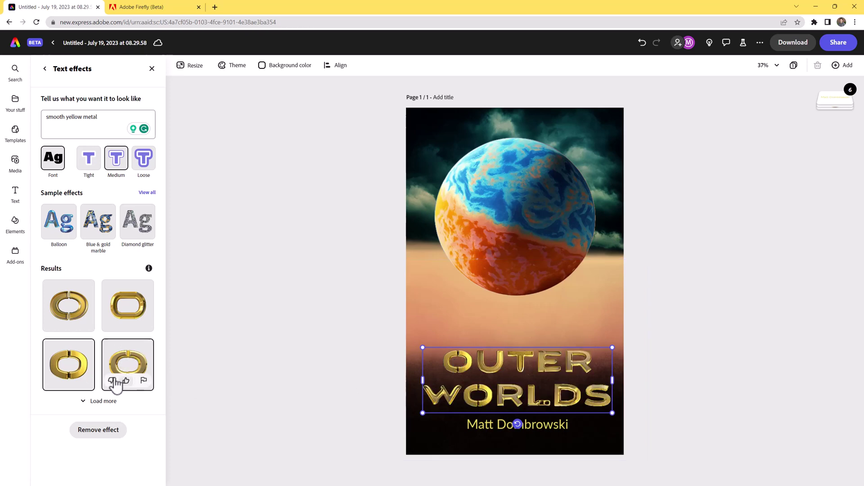
{"action": "left_click", "coordinate": [121, 362]}
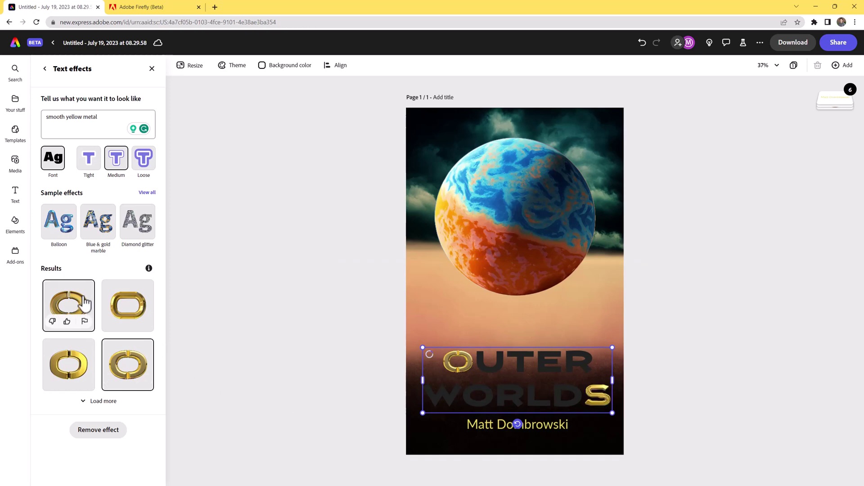
{"action": "left_click", "coordinate": [85, 300]}
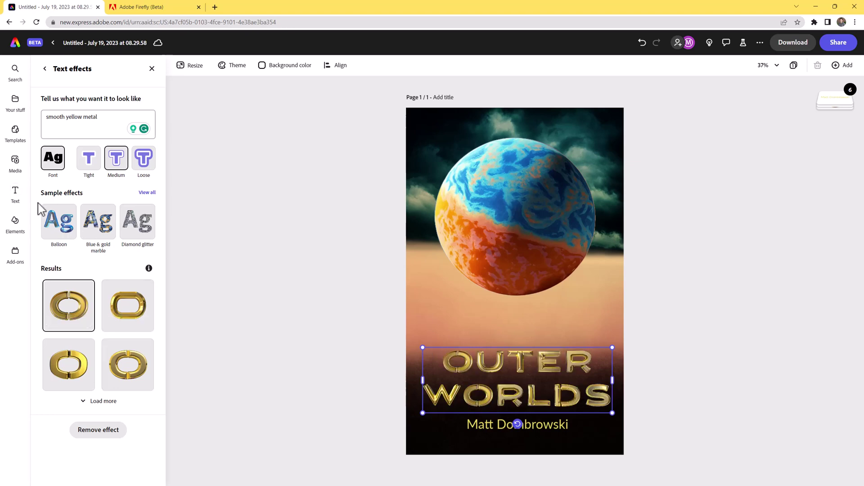
{"action": "left_click", "coordinate": [45, 69]}
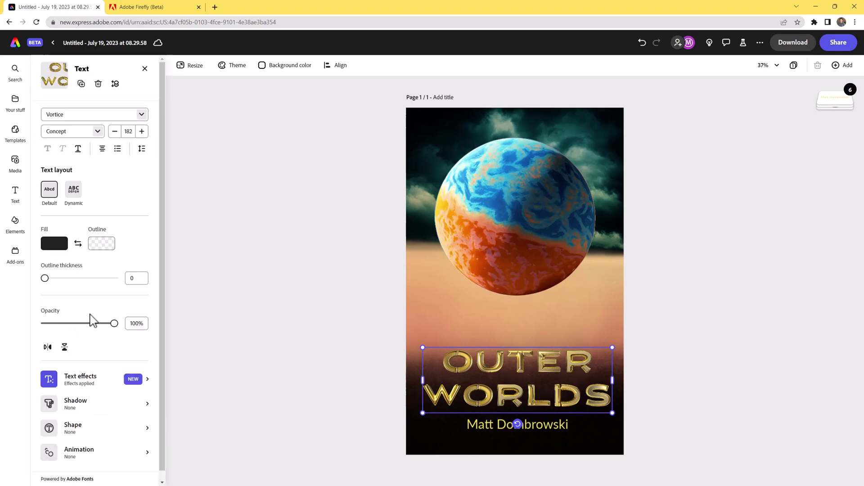
{"action": "left_click", "coordinate": [69, 407]}
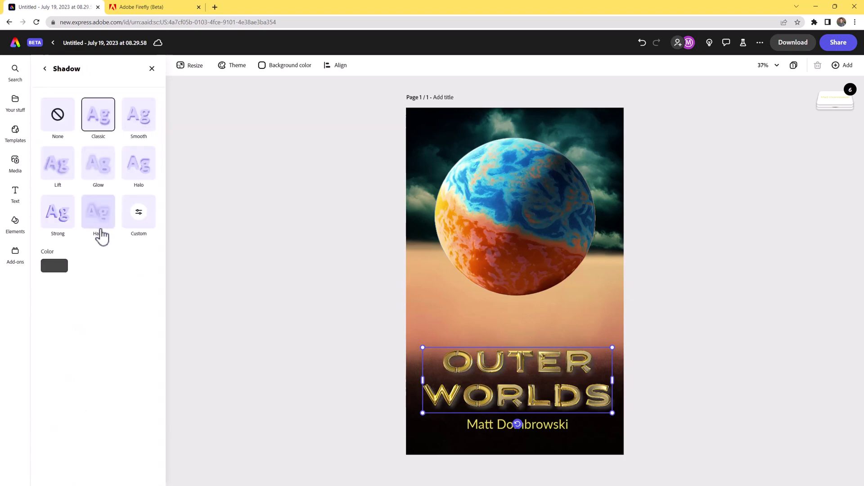
Give the OUTER WORLDS title a black Hazy shadow.
{"action": "left_click", "coordinate": [90, 220]}
{"action": "left_click", "coordinate": [55, 266]}
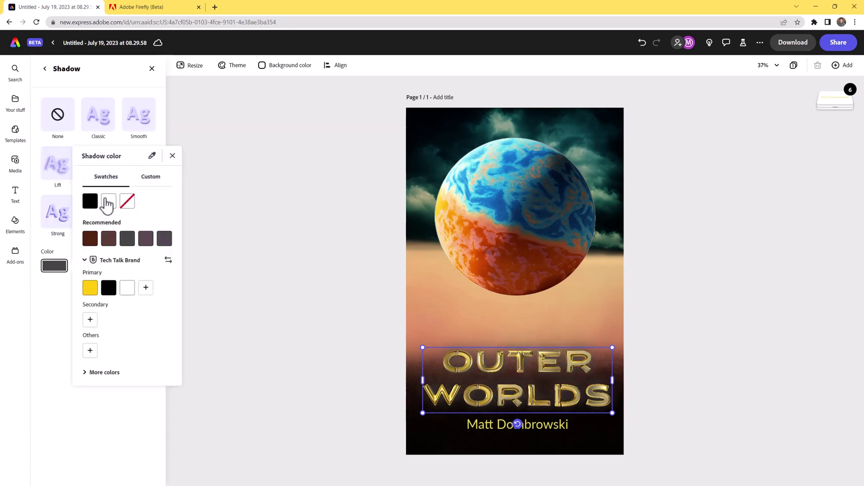
{"action": "left_click", "coordinate": [91, 205]}
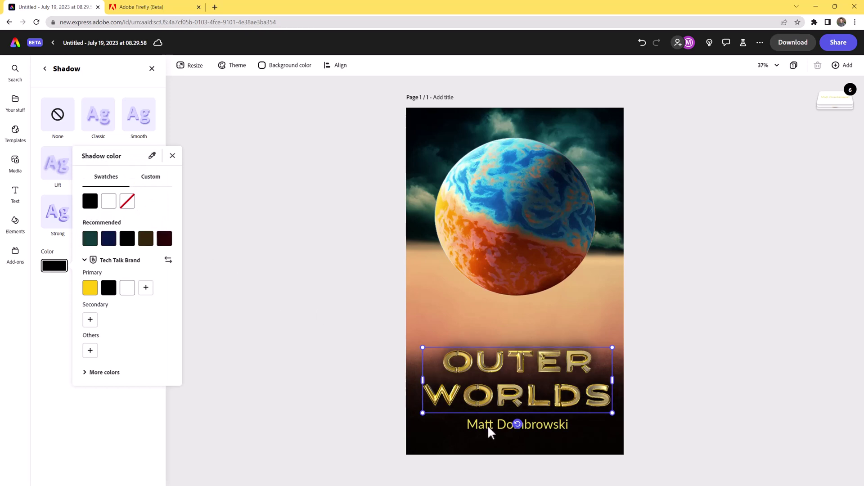
{"action": "left_click", "coordinate": [447, 426]}
{"action": "left_click", "coordinate": [495, 436]}
Recolour the author name pale yellow after trying white and yellow fills.
{"action": "left_click", "coordinate": [478, 426]}
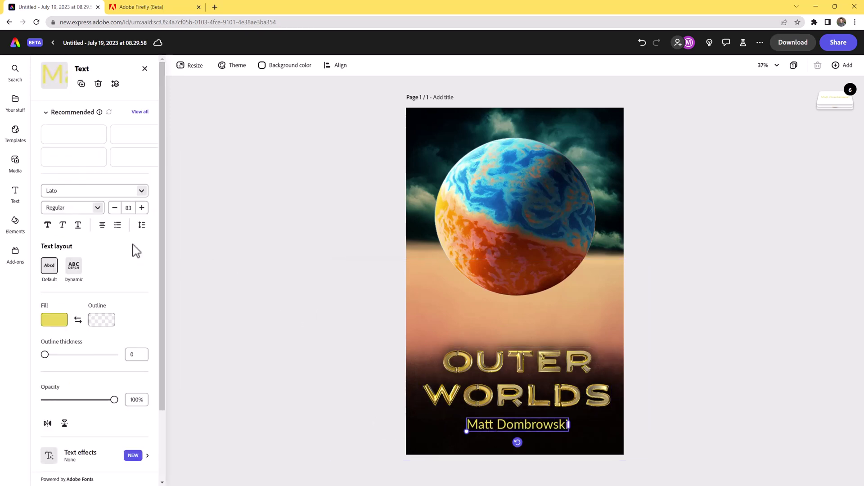
{"action": "left_click", "coordinate": [54, 320]}
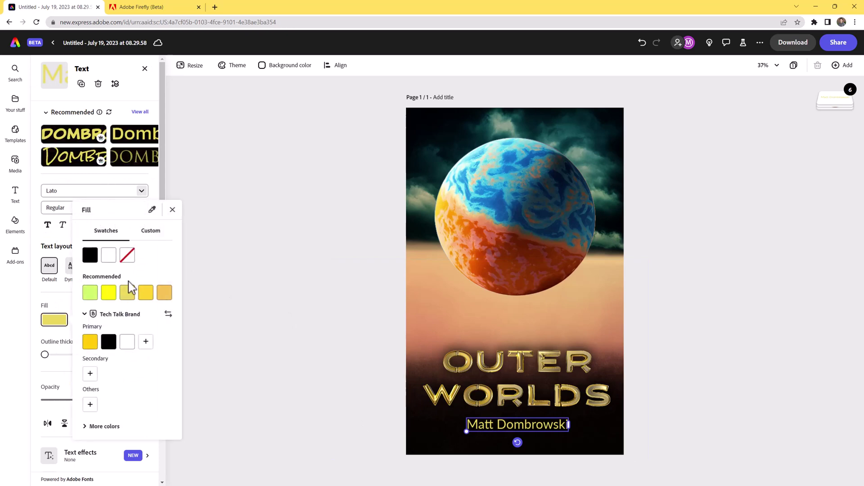
{"action": "left_click", "coordinate": [108, 259]}
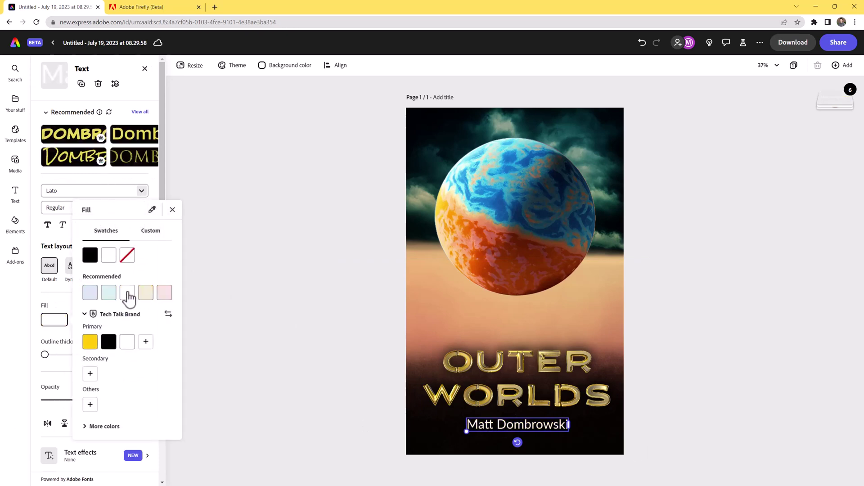
{"action": "left_click", "coordinate": [90, 342]}
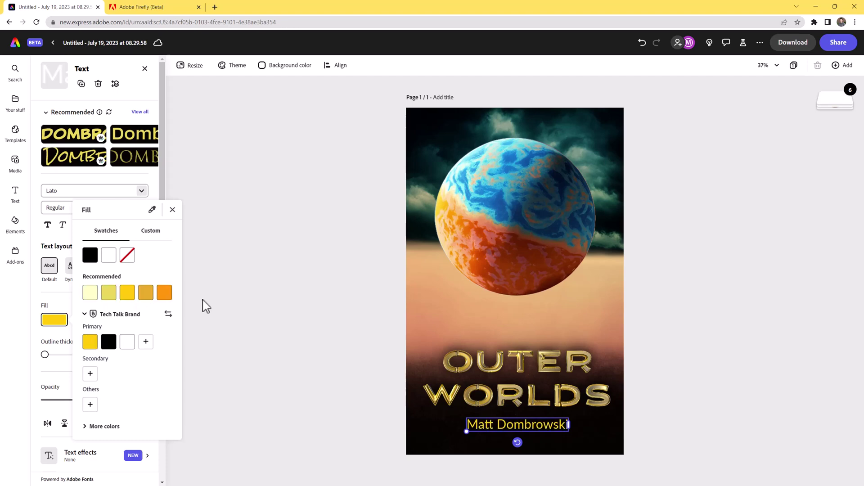
{"action": "left_click", "coordinate": [90, 293]}
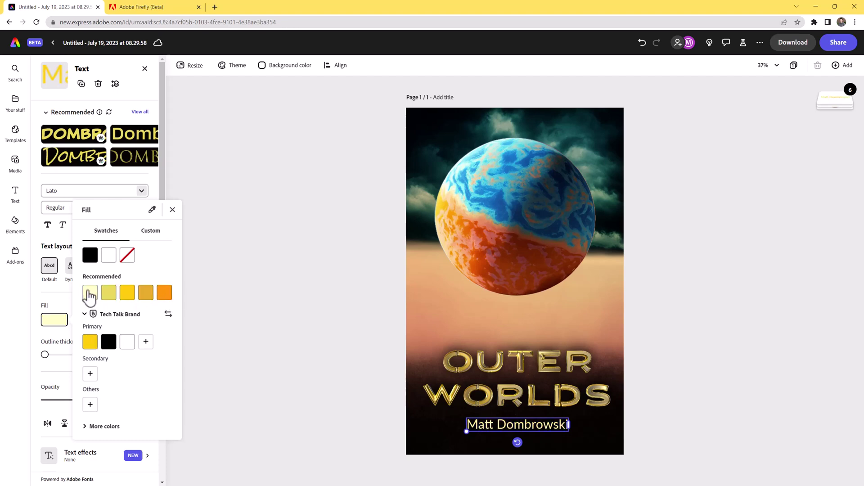
{"action": "left_click", "coordinate": [342, 417]}
{"action": "left_click", "coordinate": [518, 387]}
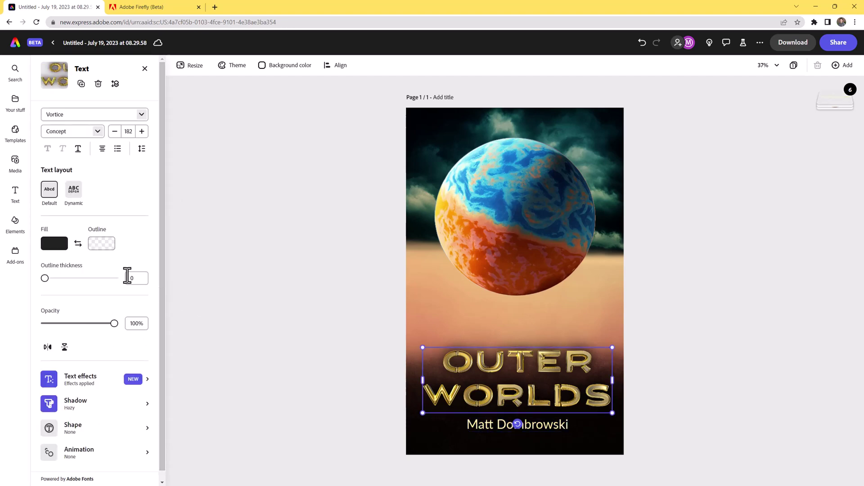
Tighten the OUTER WORLDS line spacing from 1.2 to 0.97 and nudge the title slightly lower.
{"action": "left_click", "coordinate": [142, 149]}
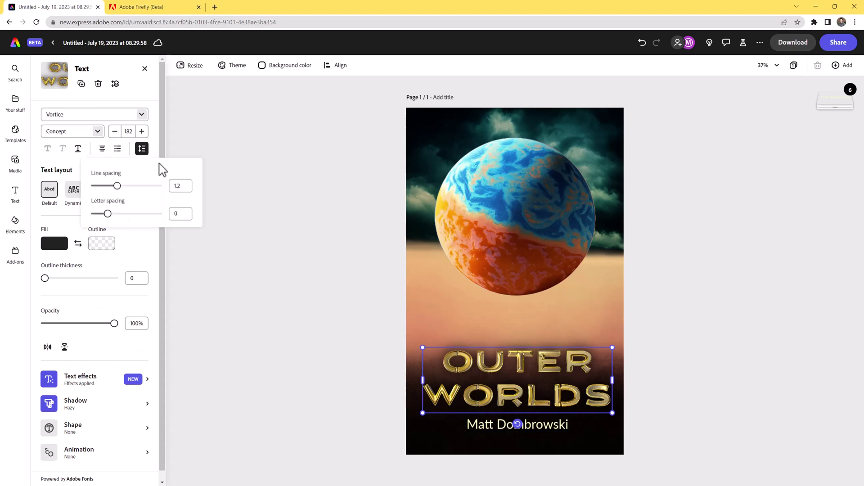
{"action": "left_click_drag", "start_coordinate": [124, 188], "coordinate": [110, 215]}
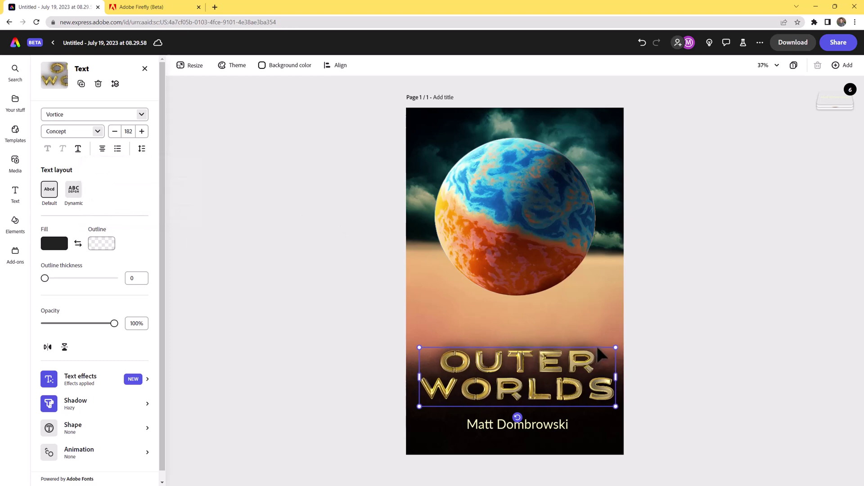
{"action": "left_click_drag", "start_coordinate": [601, 353], "coordinate": [598, 353]}
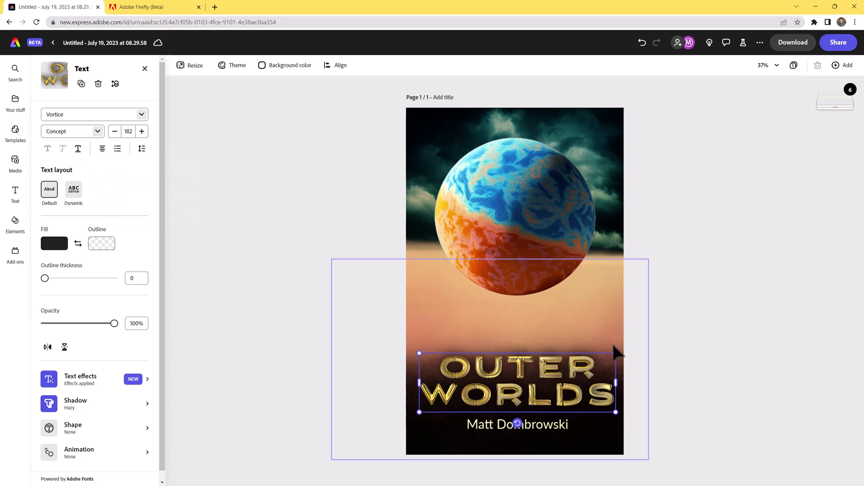
{"action": "left_click", "coordinate": [15, 162]}
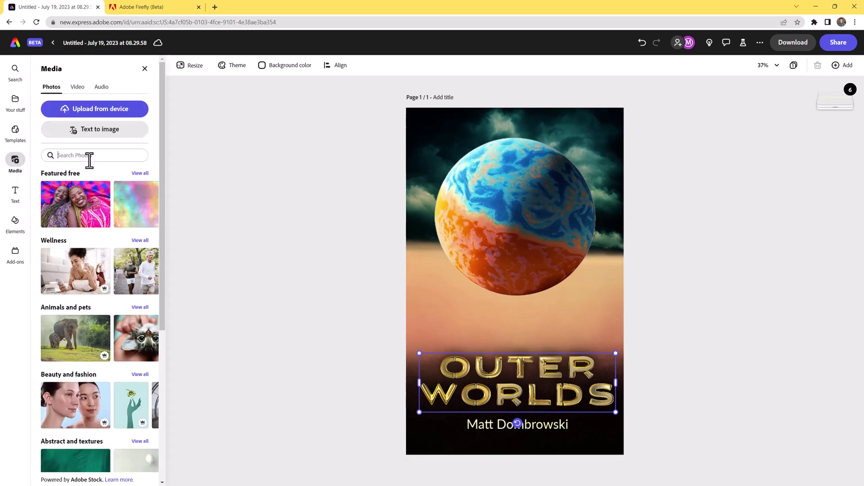
Search stock photos for 'clouds' and place the white-cloud-on-black photo on the cover.
{"action": "left_click", "coordinate": [93, 154]}
{"action": "type", "text": "clouds"}
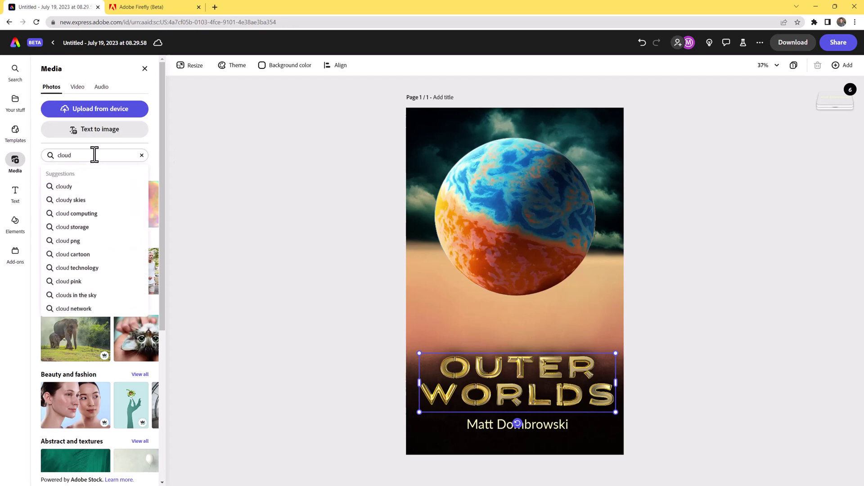
{"action": "key", "text": "Return"}
{"action": "left_click", "coordinate": [58, 286]}
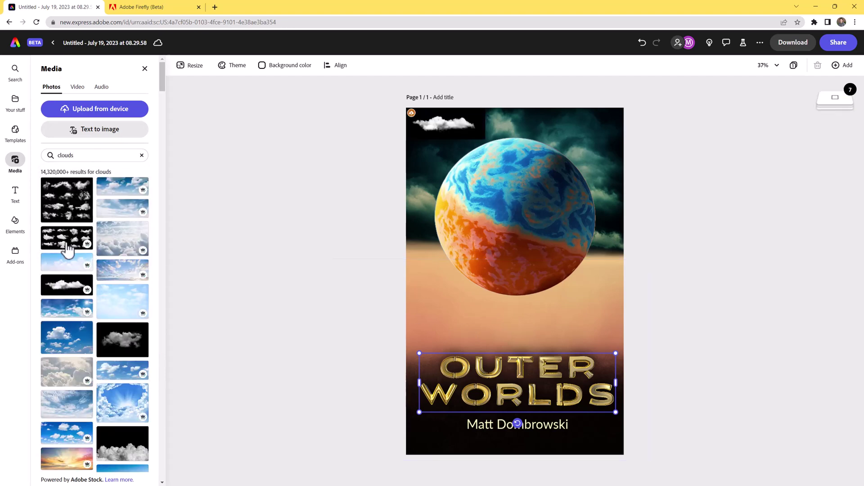
{"action": "left_click", "coordinate": [443, 123]}
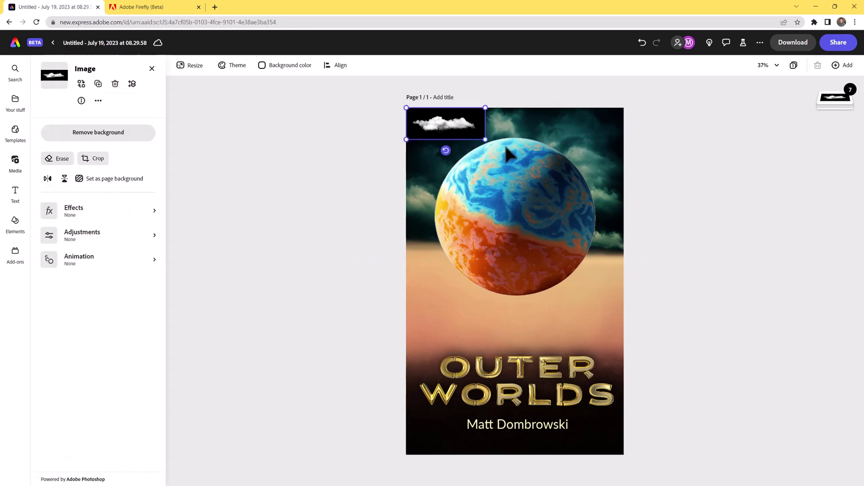
Enlarge the cloud to about page width over the title and blend it in Screen mode.
{"action": "left_click_drag", "start_coordinate": [486, 141], "coordinate": [623, 194]}
{"action": "left_click_drag", "start_coordinate": [513, 189], "coordinate": [439, 326]}
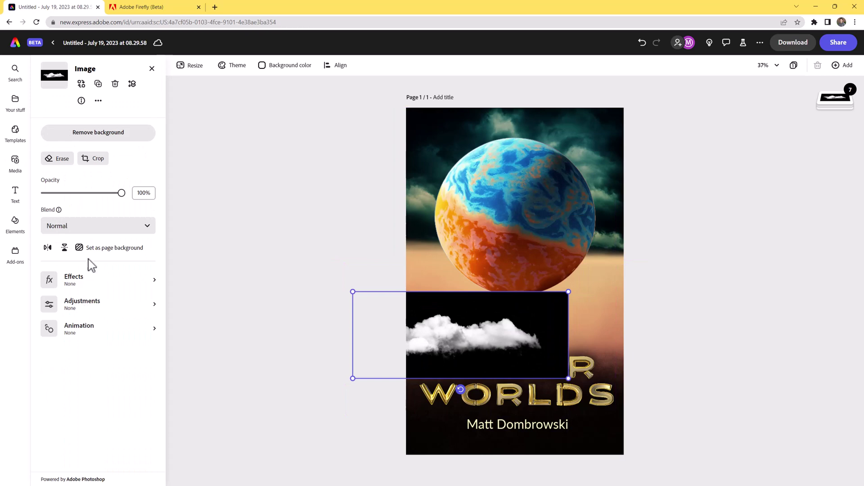
{"action": "left_click", "coordinate": [95, 229]}
{"action": "left_click", "coordinate": [114, 303]}
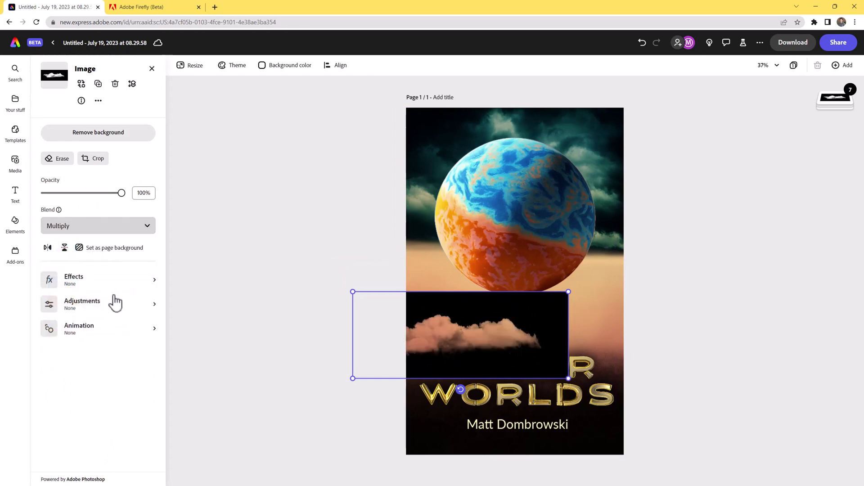
{"action": "left_click", "coordinate": [108, 229]}
{"action": "left_click", "coordinate": [119, 340]}
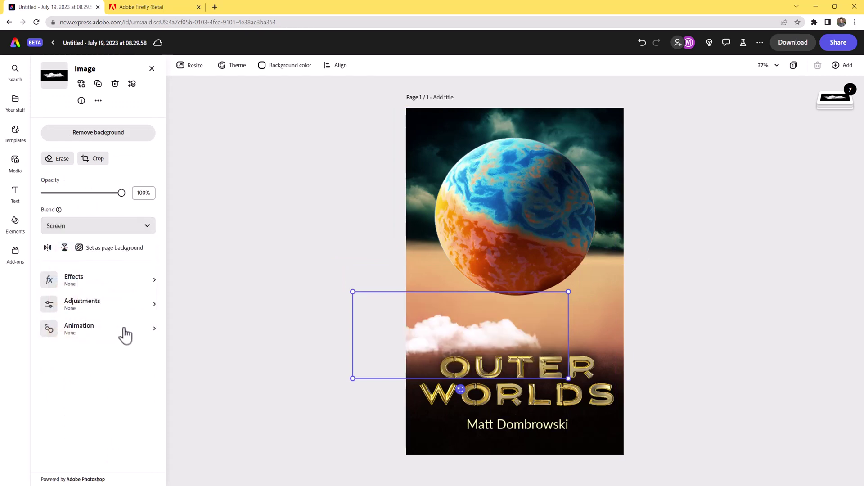
{"action": "left_click_drag", "start_coordinate": [468, 339], "coordinate": [455, 353]}
Move the cloud layer beneath the OUTER WORLDS title and shift the cloud right.
{"action": "mouse_move", "coordinate": [836, 101]}
{"action": "left_click_drag", "start_coordinate": [840, 116], "coordinate": [835, 131]}
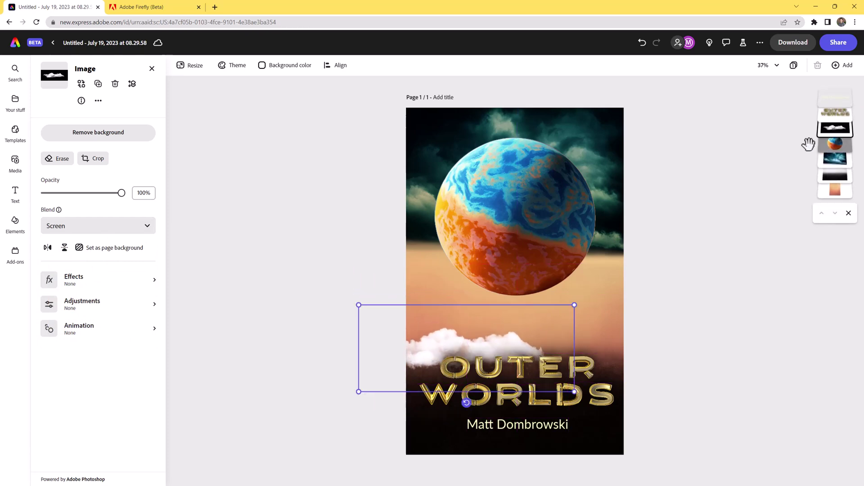
{"action": "left_click", "coordinate": [493, 351]}
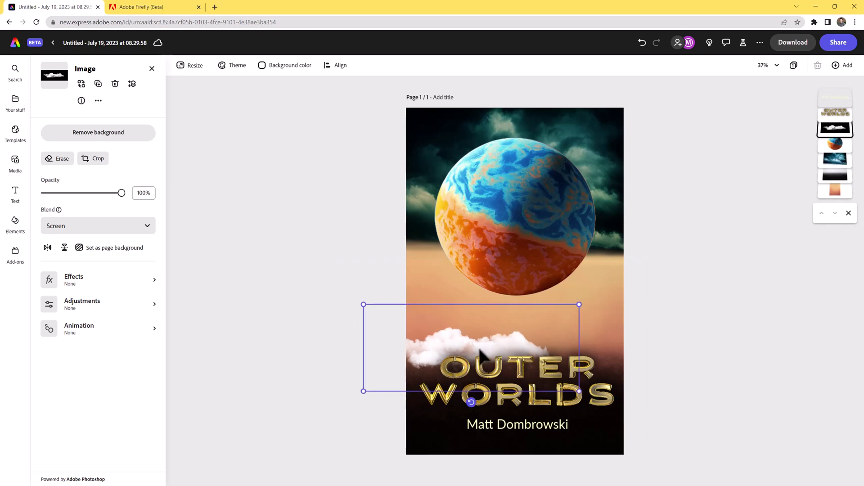
{"action": "left_click_drag", "start_coordinate": [479, 349], "coordinate": [595, 351]}
Add a second cloud copy, enlarge it and place it to the right, slightly lower.
{"action": "left_click", "coordinate": [47, 248]}
{"action": "left_click_drag", "start_coordinate": [460, 303], "coordinate": [426, 271]}
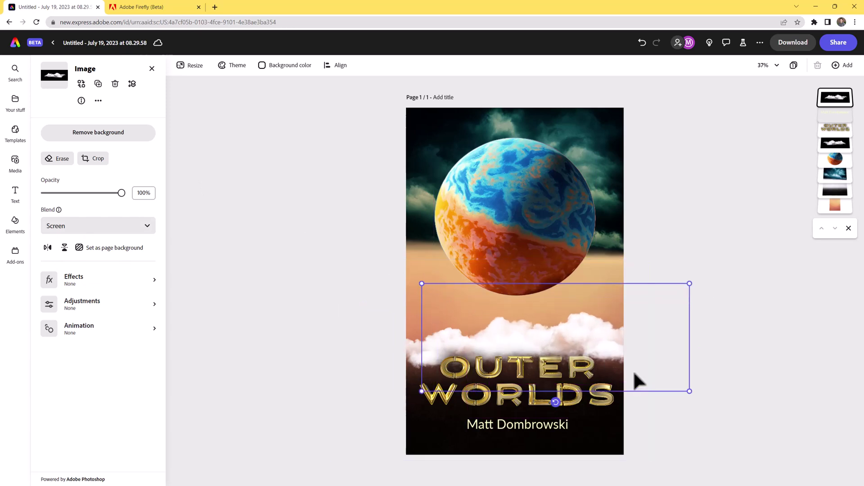
{"action": "left_click_drag", "start_coordinate": [634, 374], "coordinate": [680, 359]}
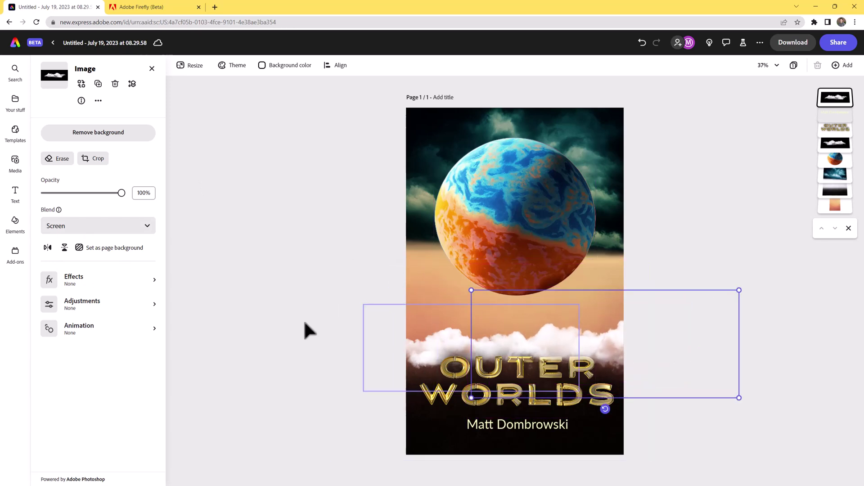
{"action": "left_click", "coordinate": [420, 353]}
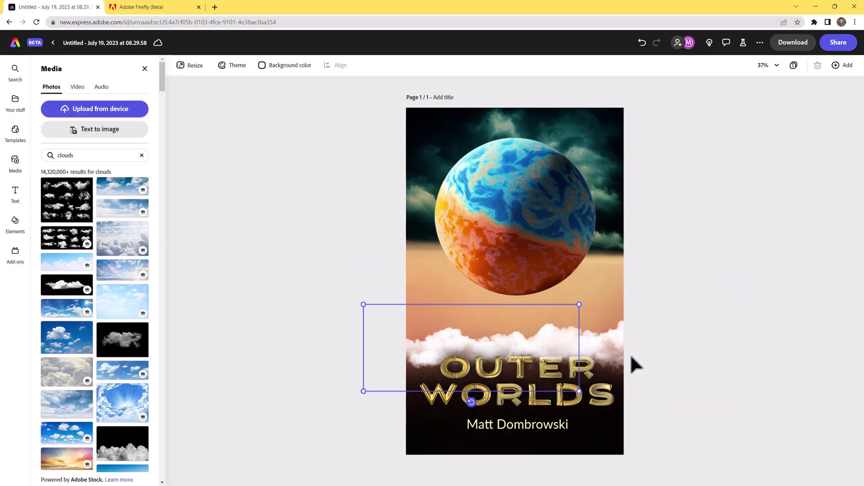
Select the smaller cloud and try a purple-and-orange duotone, then undo it.
{"action": "left_click", "coordinate": [630, 354]}
{"action": "left_click", "coordinate": [420, 342], "text": "shift"}
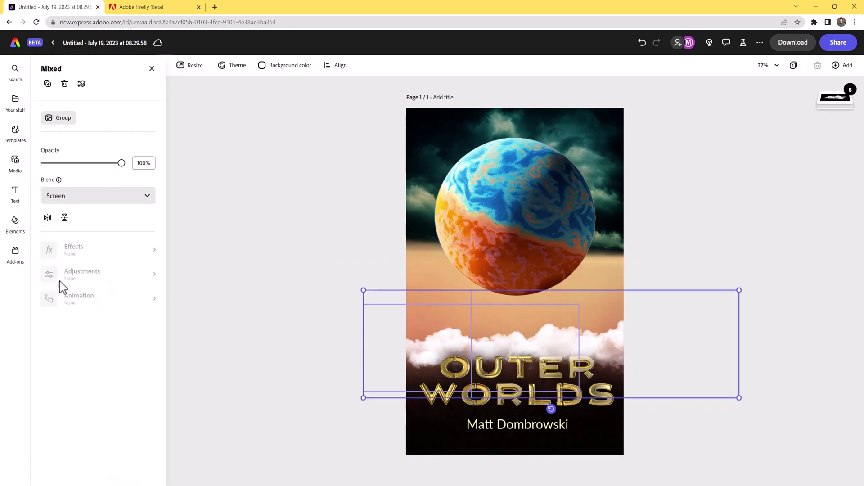
{"action": "left_click", "coordinate": [237, 362]}
{"action": "left_click", "coordinate": [424, 357]}
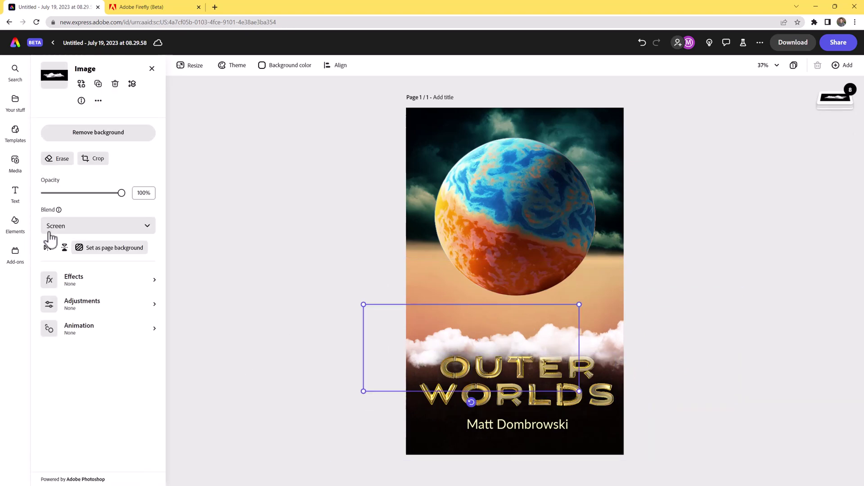
{"action": "left_click", "coordinate": [78, 286]}
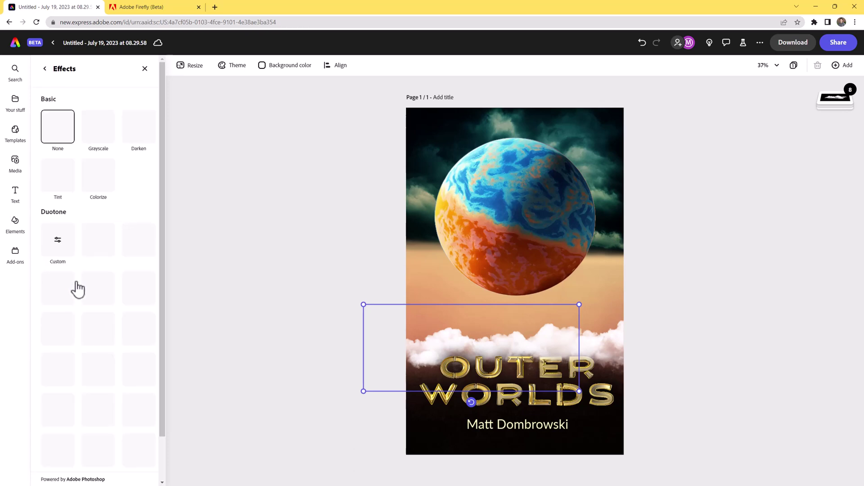
{"action": "left_click", "coordinate": [139, 297]}
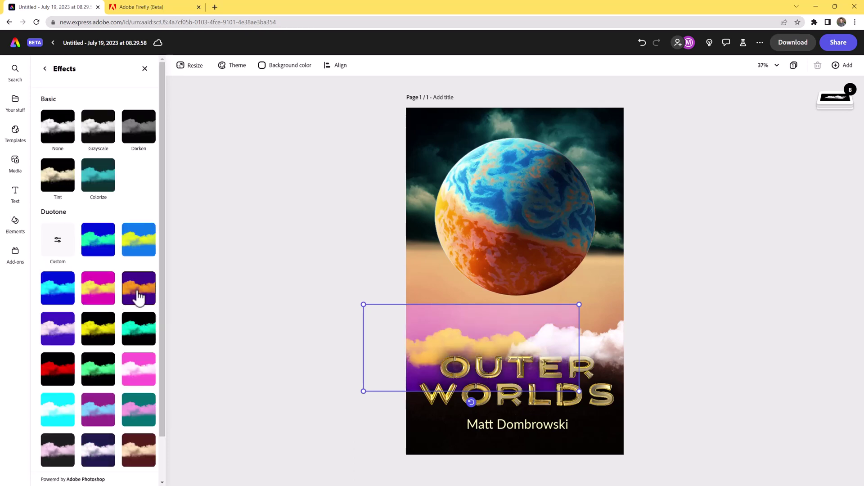
{"action": "key", "text": "ctrl+z"}
Remove the background from both the smaller and the larger cloud images.
{"action": "left_click", "coordinate": [44, 70]}
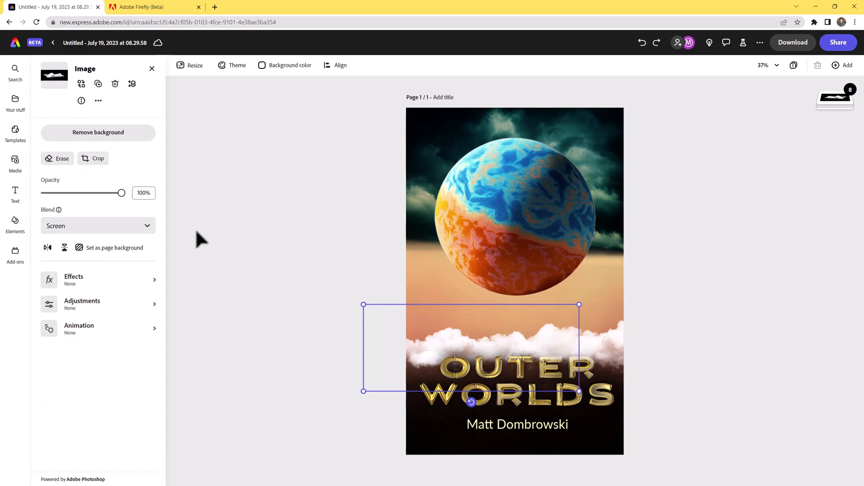
{"action": "left_click", "coordinate": [103, 133]}
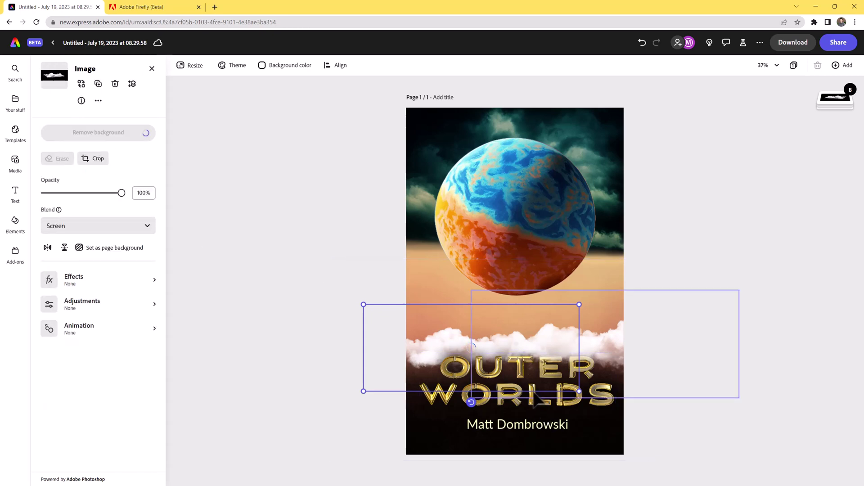
{"action": "left_click", "coordinate": [616, 370]}
{"action": "left_click", "coordinate": [126, 135]}
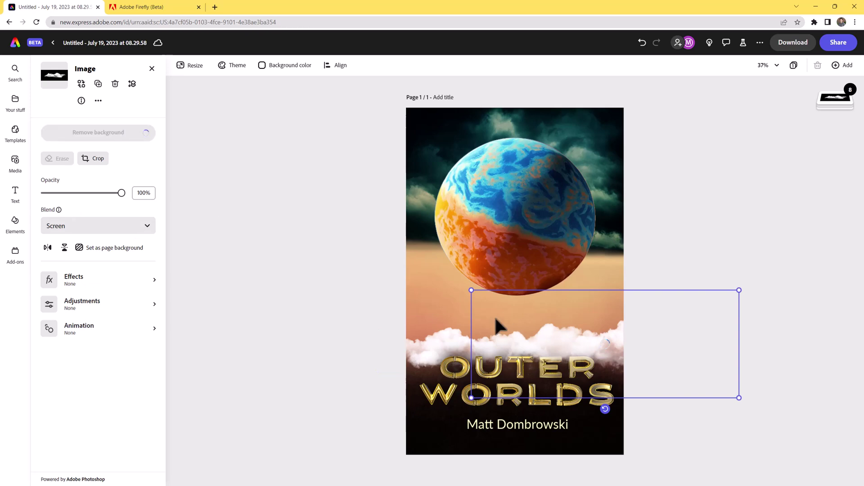
Set both clouds' blend mode to Screen after briefly trying Multiply.
{"action": "left_click", "coordinate": [436, 351], "text": "shift"}
{"action": "left_click", "coordinate": [135, 198]}
{"action": "left_click", "coordinate": [116, 270]}
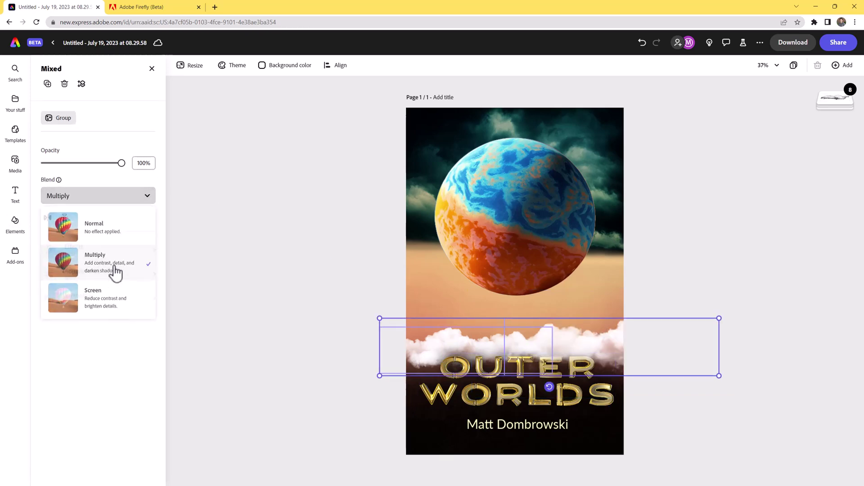
{"action": "left_click", "coordinate": [109, 198]}
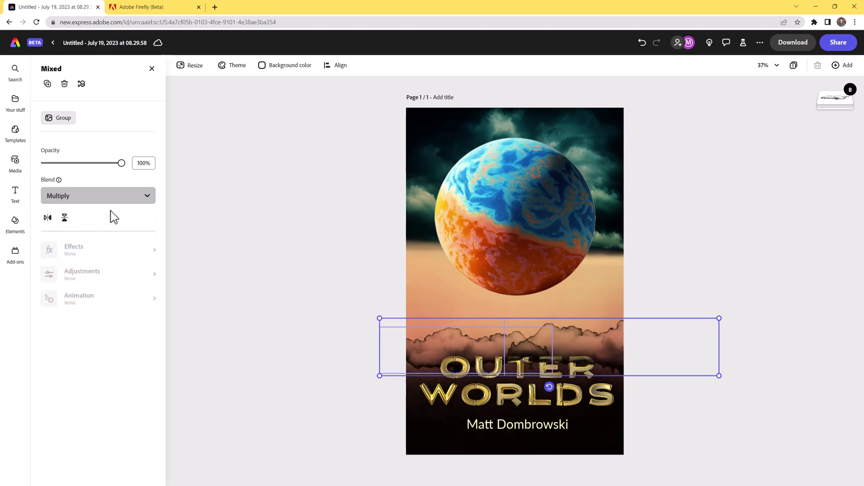
{"action": "left_click", "coordinate": [108, 302]}
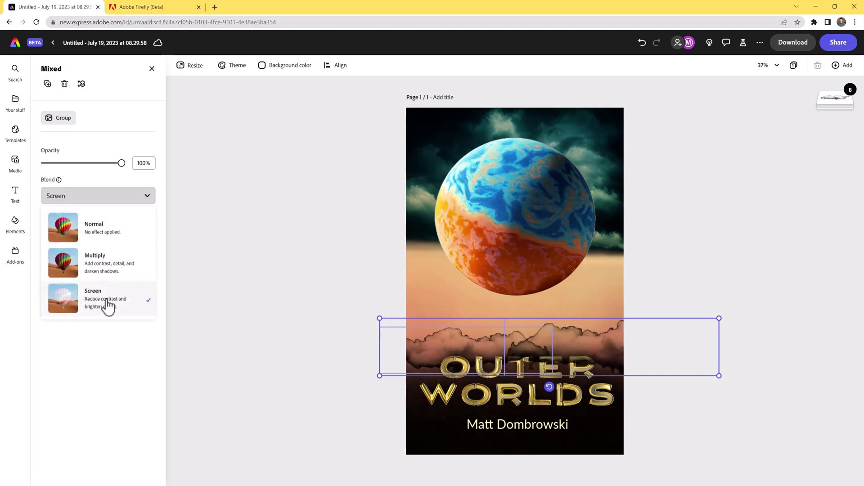
{"action": "left_click", "coordinate": [223, 360]}
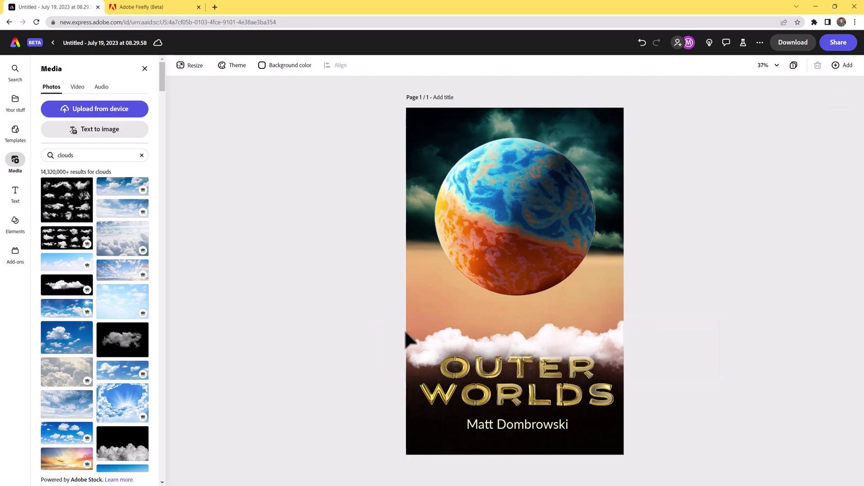
Fade the clouds, darken one to brightness -100 and highlights -46, the other to brightness -86.
{"action": "left_click", "coordinate": [412, 343]}
{"action": "left_click_drag", "start_coordinate": [122, 193], "coordinate": [101, 194]}
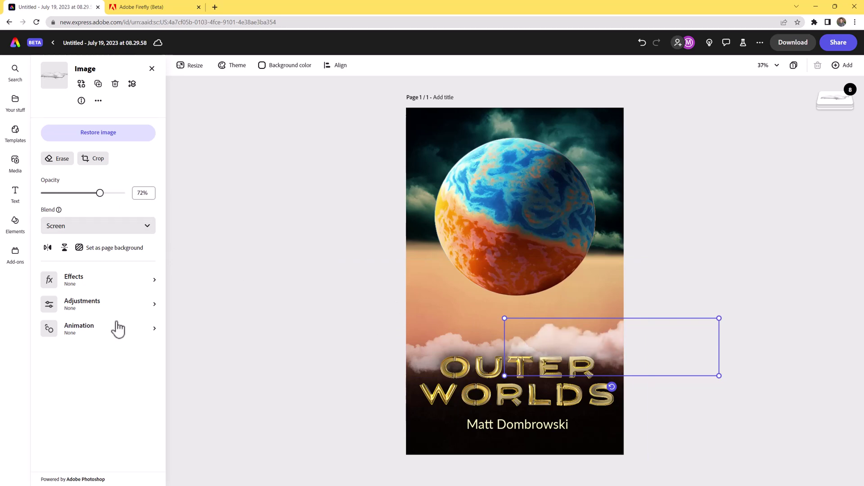
{"action": "left_click", "coordinate": [104, 305]}
{"action": "left_click_drag", "start_coordinate": [84, 158], "coordinate": [27, 147]}
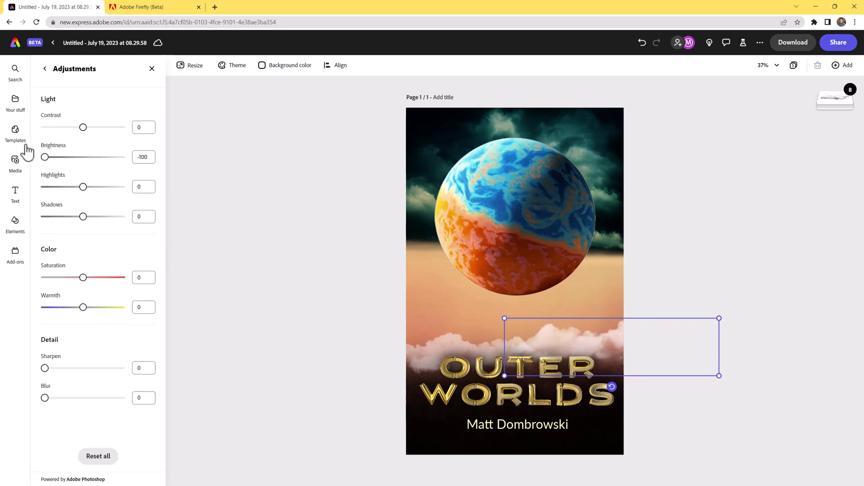
{"action": "left_click_drag", "start_coordinate": [87, 189], "coordinate": [65, 187]}
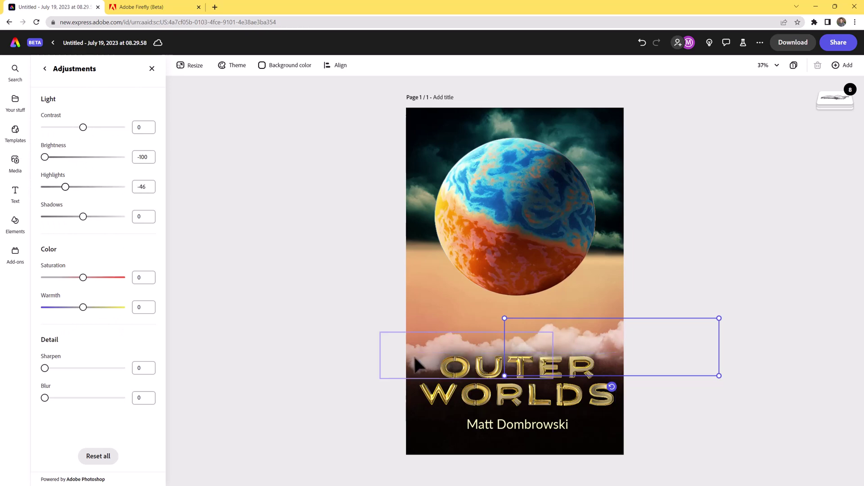
{"action": "left_click", "coordinate": [85, 310]}
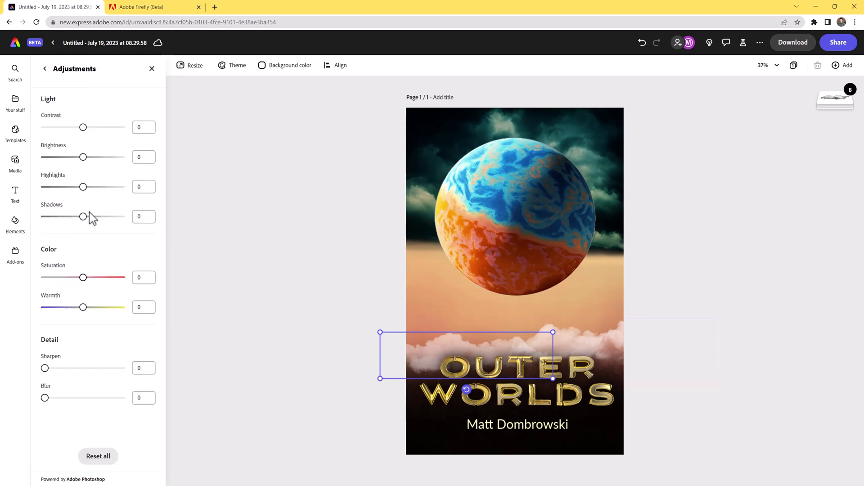
{"action": "left_click_drag", "start_coordinate": [84, 158], "coordinate": [50, 156]}
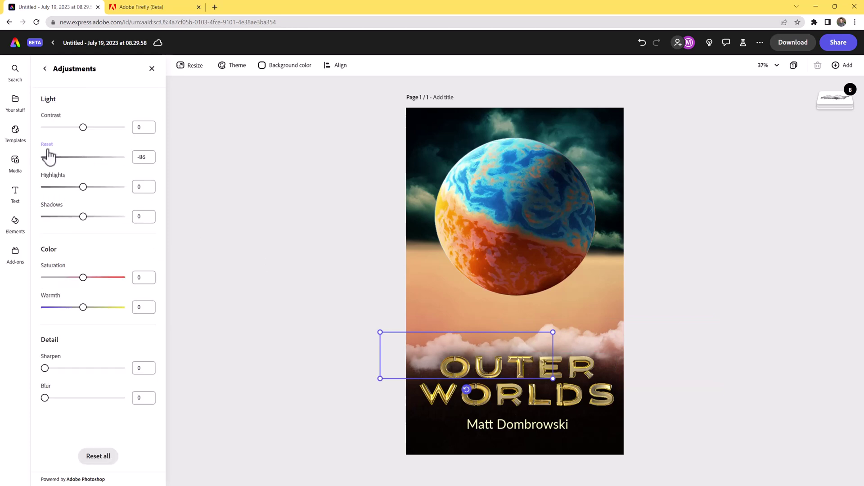
{"action": "left_click", "coordinate": [771, 435]}
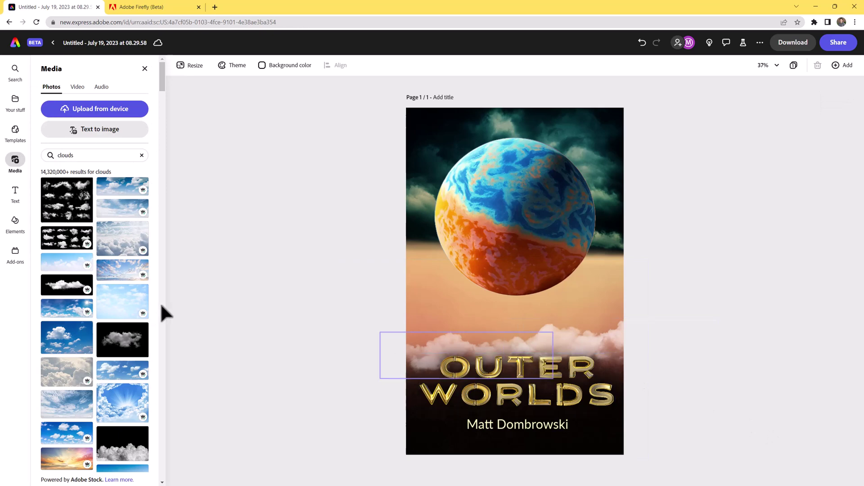
Add the dark cloud-on-black photo across the page middle, cut out its background, and layer it behind OUTER.
{"action": "scroll", "coordinate": [159, 324], "scroll_direction": "down", "scroll_amount": 3}
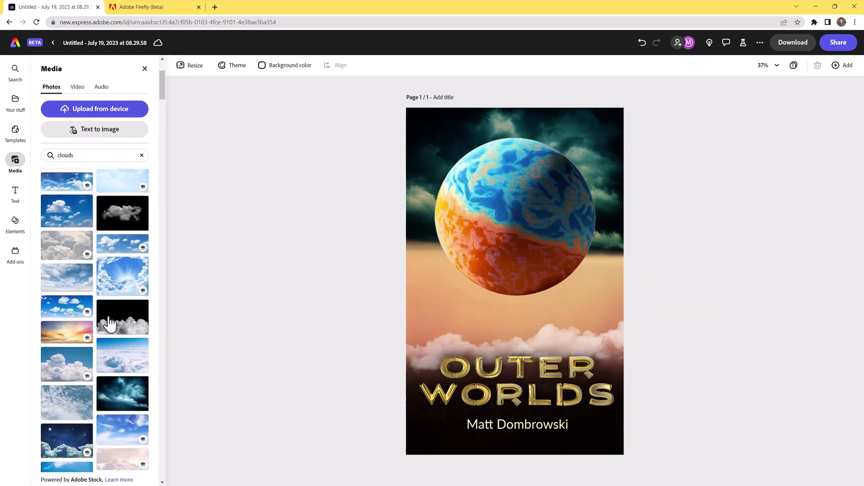
{"action": "scroll", "coordinate": [111, 342], "scroll_direction": "down", "scroll_amount": 10}
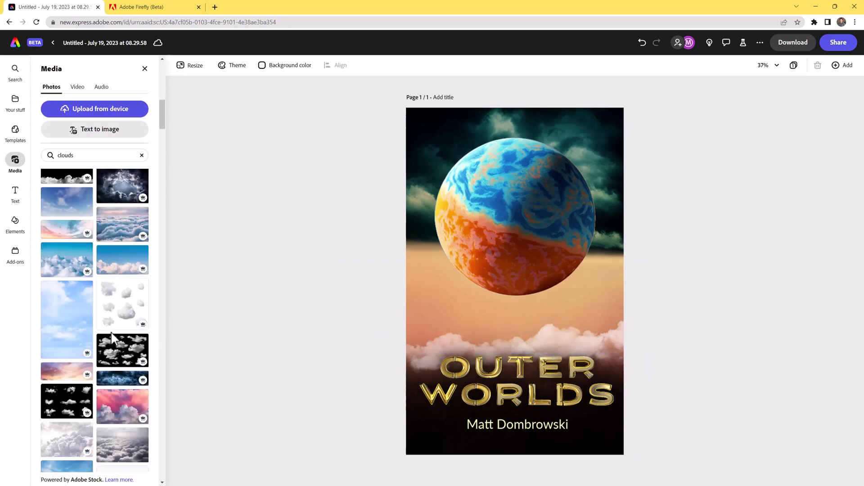
{"action": "scroll", "coordinate": [113, 338], "scroll_direction": "down", "scroll_amount": 10}
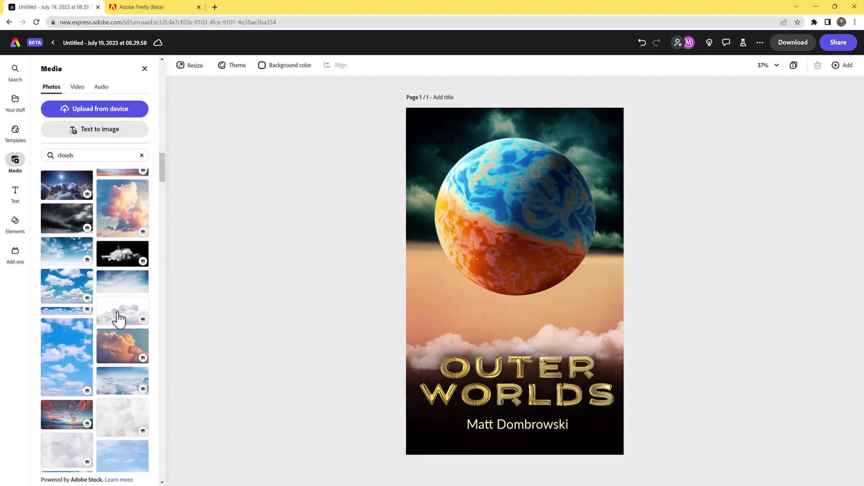
{"action": "left_click", "coordinate": [119, 261]}
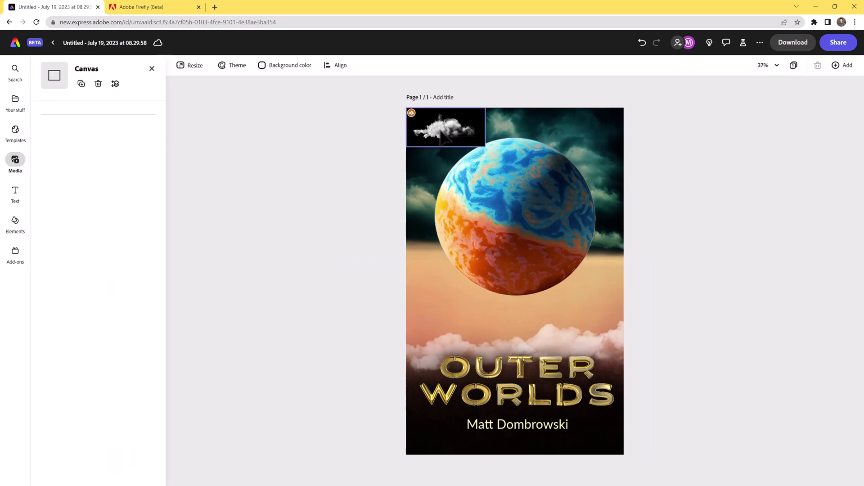
{"action": "left_click_drag", "start_coordinate": [489, 151], "coordinate": [627, 387]}
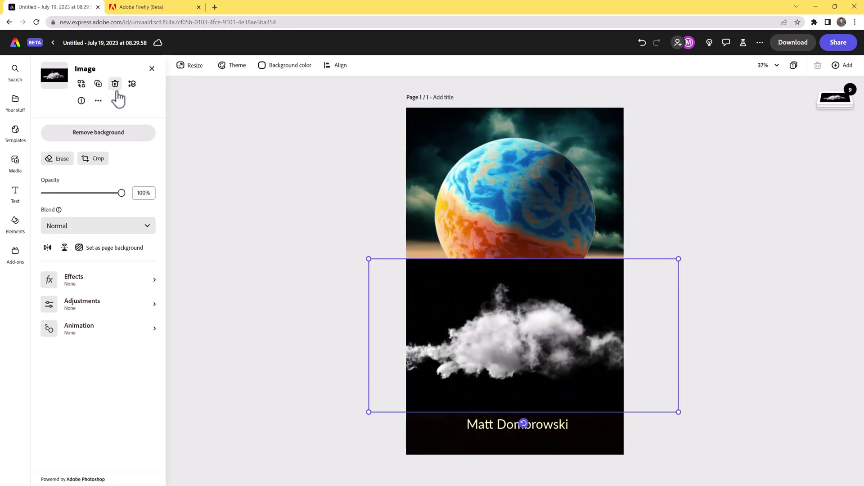
{"action": "left_click", "coordinate": [110, 135]}
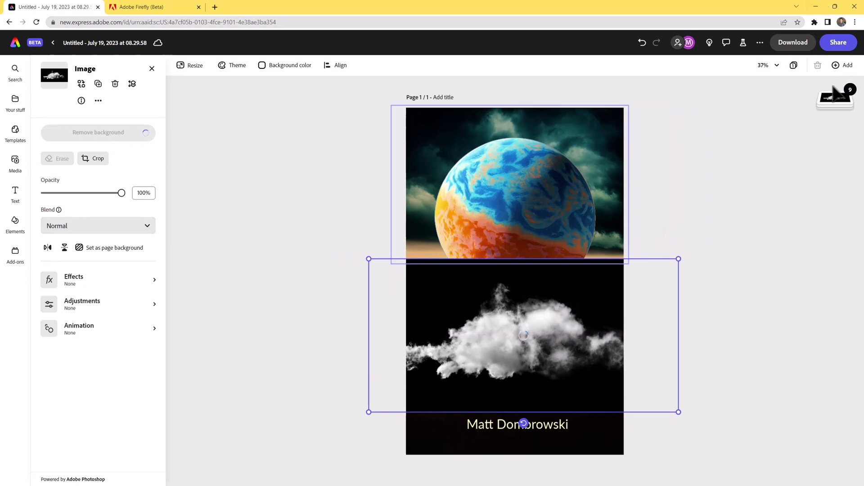
{"action": "left_click", "coordinate": [841, 104]}
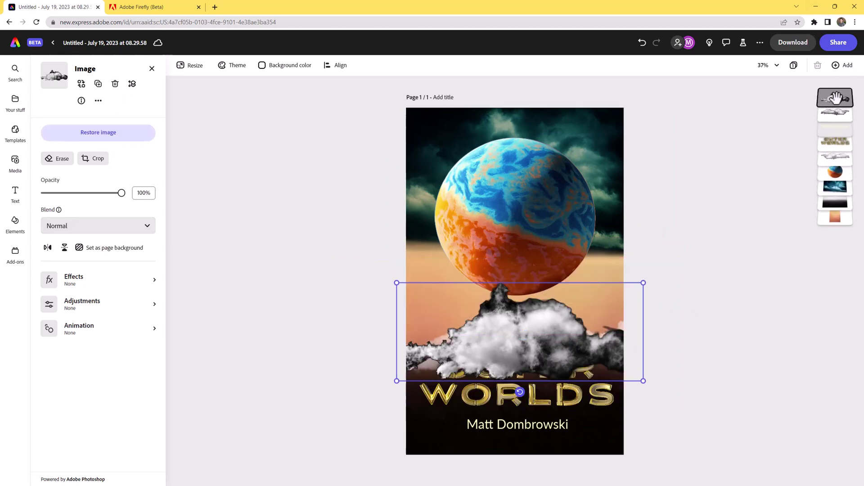
{"action": "left_click_drag", "start_coordinate": [835, 98], "coordinate": [836, 145]}
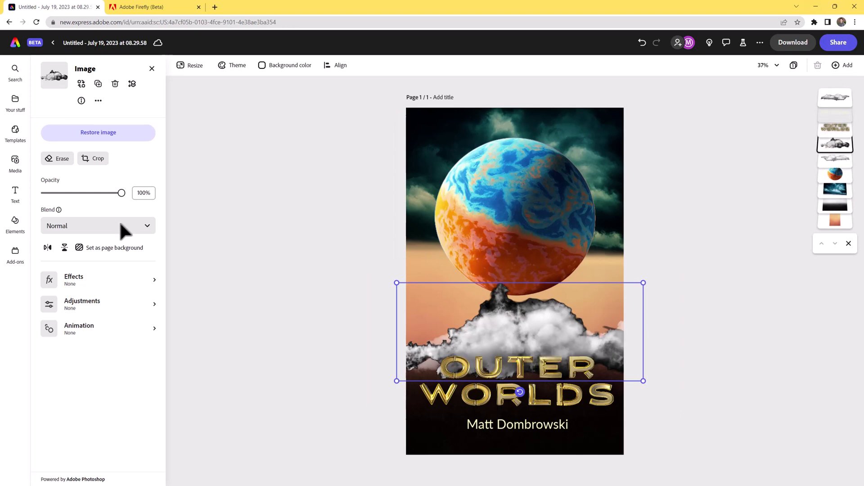
Set the new cloud cutout's blend mode to Screen.
{"action": "left_click", "coordinate": [67, 226]}
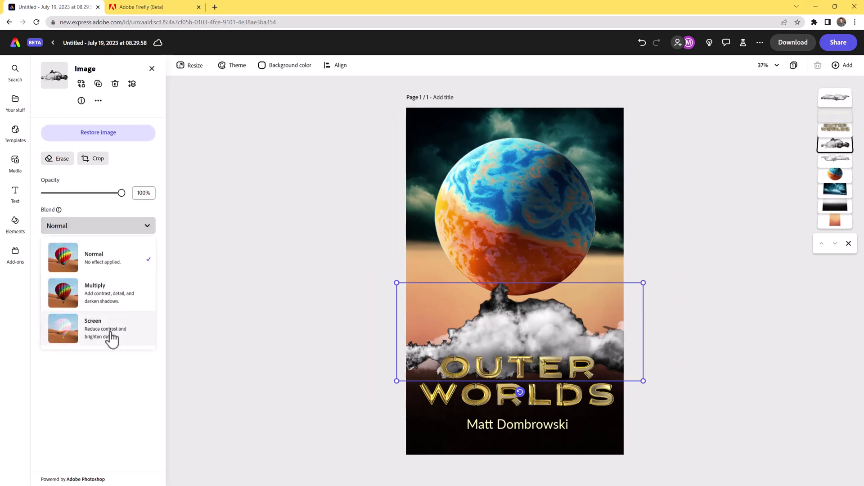
{"action": "left_click", "coordinate": [113, 335]}
{"action": "left_click", "coordinate": [101, 234]}
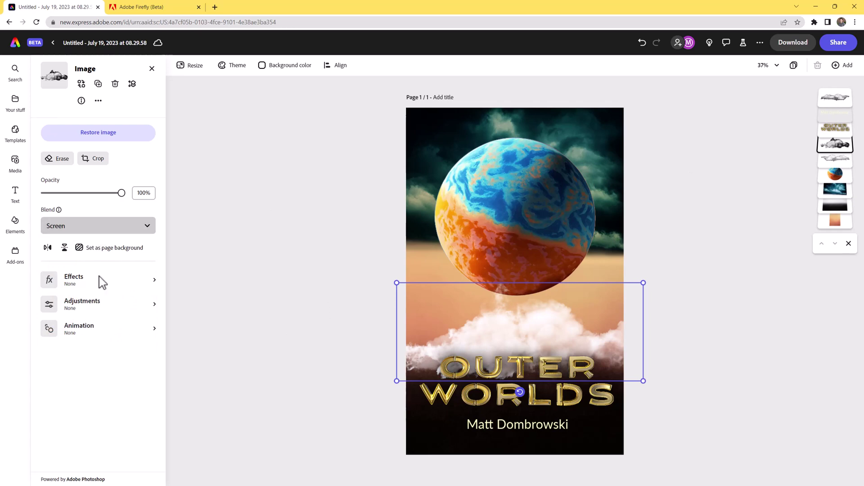
{"action": "left_click", "coordinate": [203, 274]}
{"action": "left_click", "coordinate": [110, 279]}
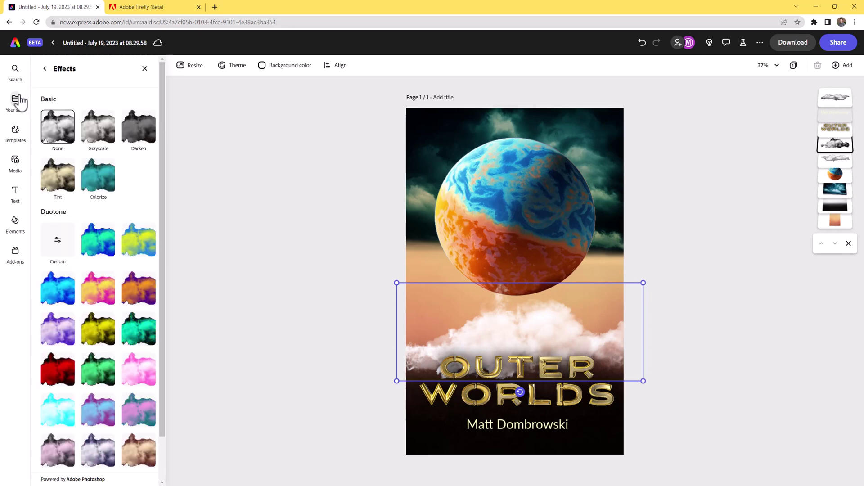
{"action": "left_click", "coordinate": [45, 68]}
Darken the cloud to brightness -100, highlights -100, shadows 28, contrast 52, nudging it lower.
{"action": "left_click", "coordinate": [92, 311]}
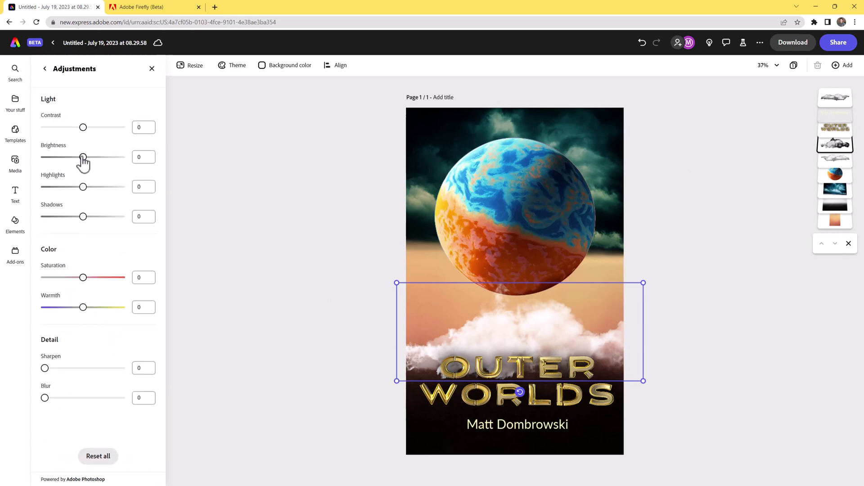
{"action": "left_click_drag", "start_coordinate": [83, 157], "coordinate": [32, 158]}
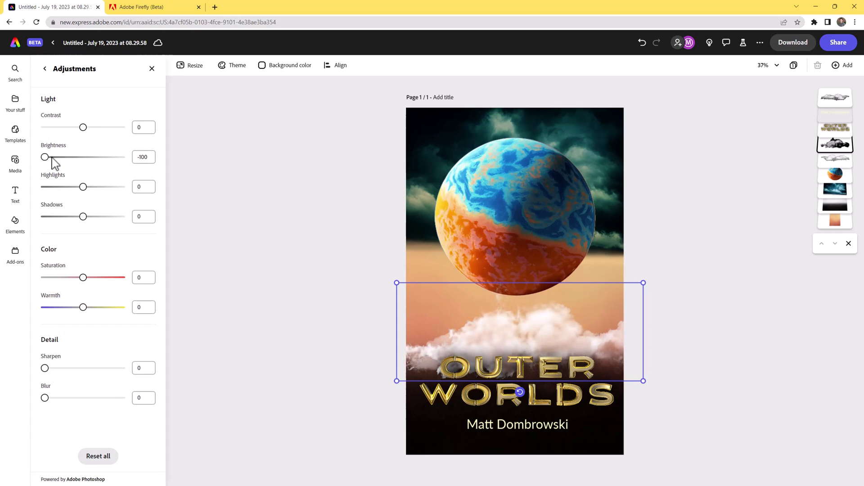
{"action": "left_click_drag", "start_coordinate": [477, 317], "coordinate": [450, 339]}
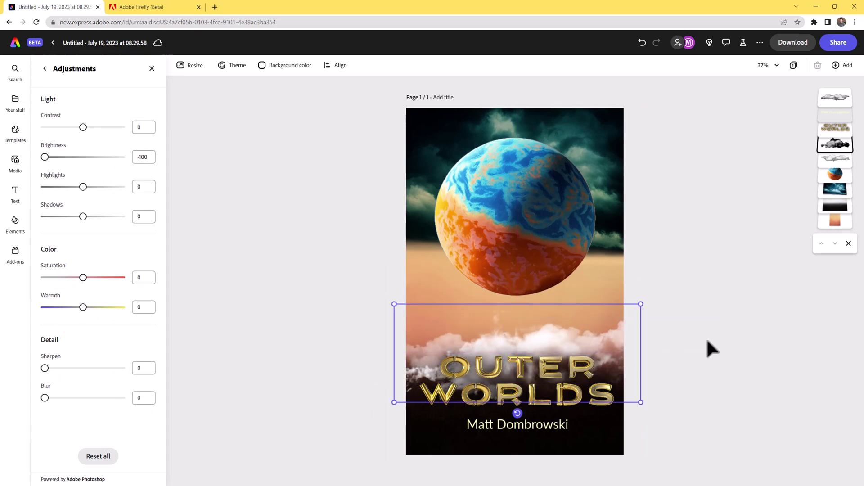
{"action": "left_click_drag", "start_coordinate": [82, 190], "coordinate": [4, 189]}
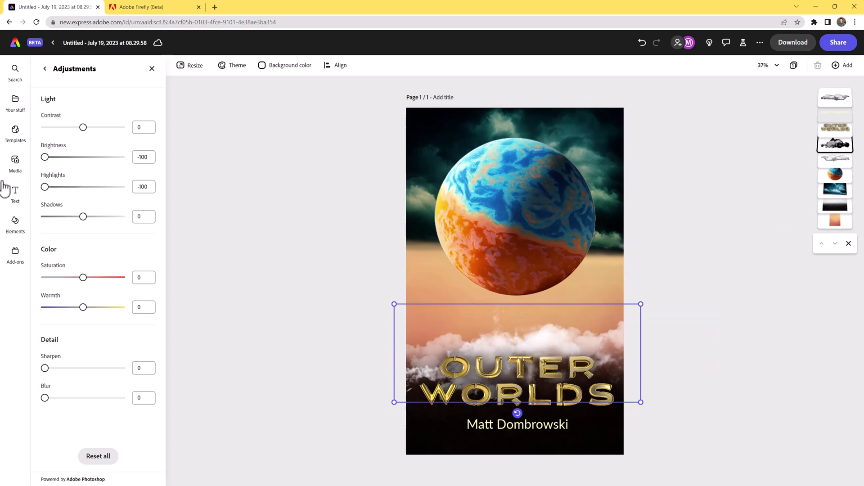
{"action": "mouse_move", "coordinate": [82, 220]}
{"action": "left_mouse_down"}
{"action": "mouse_move", "coordinate": [17, 216]}
{"action": "mouse_move", "coordinate": [111, 215]}
{"action": "mouse_move", "coordinate": [97, 216]}
{"action": "left_mouse_up"}
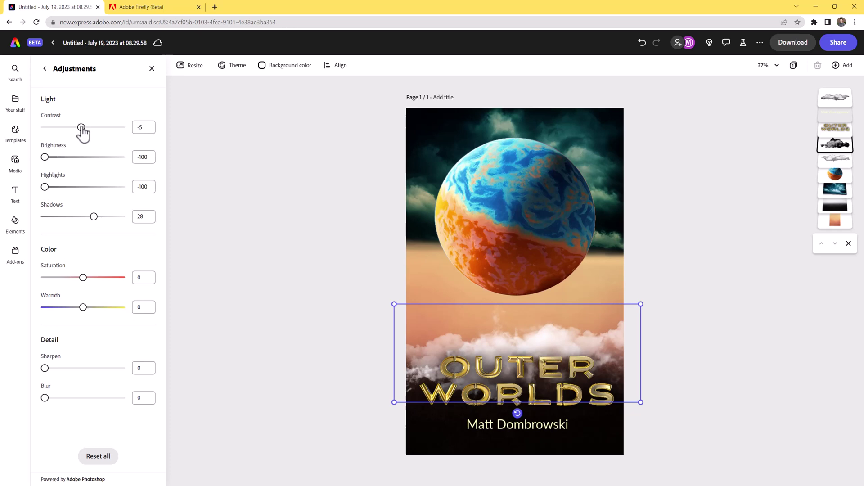
{"action": "left_click_drag", "start_coordinate": [59, 128], "coordinate": [101, 127]}
{"action": "left_click", "coordinate": [698, 359]}
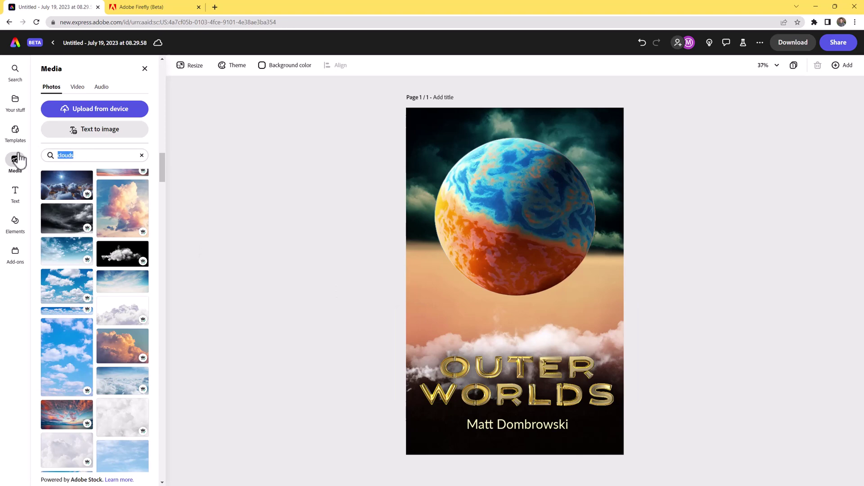
Search 'man standing alone', add the photo of a man seen from behind, and enlarge and centre it.
{"action": "type", "text": "man"}
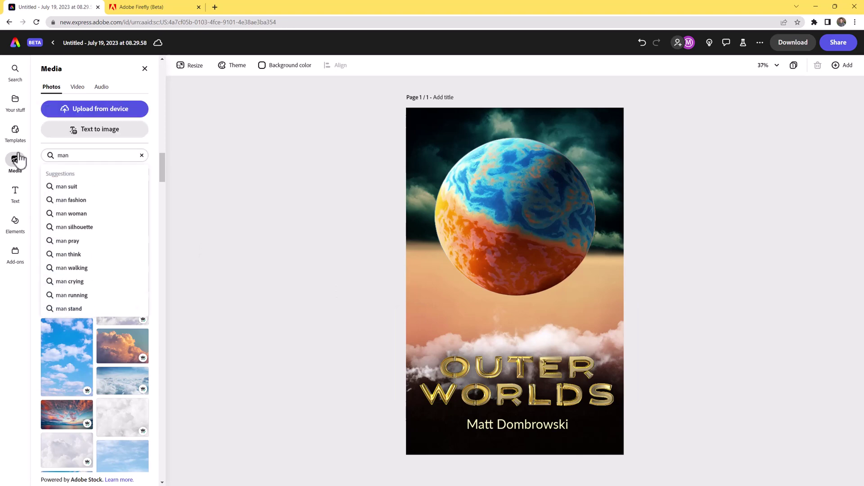
{"action": "type", "text": " standing alone"}
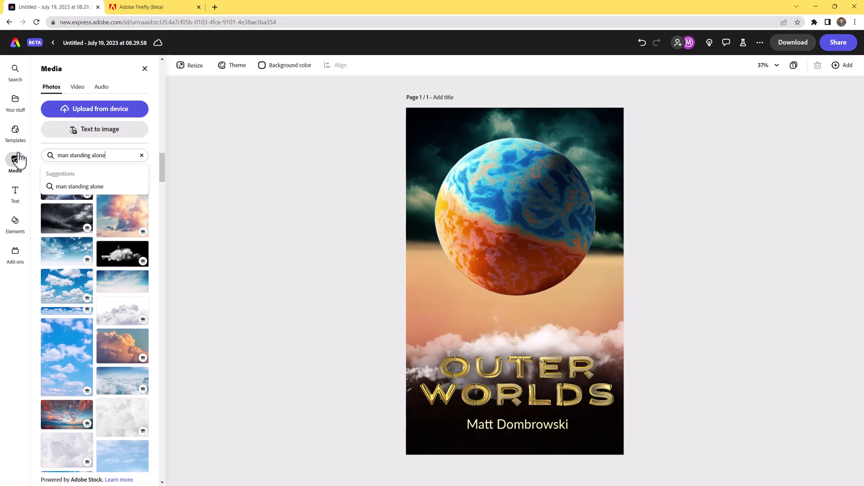
{"action": "key", "text": "Return"}
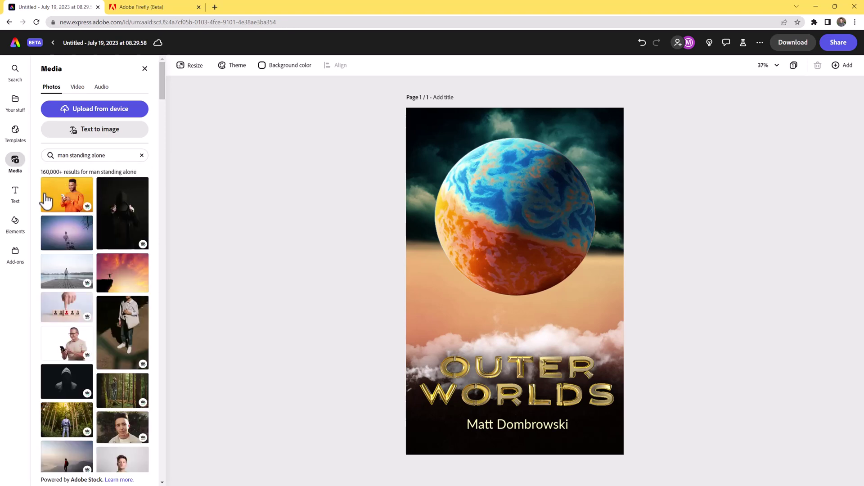
{"action": "scroll", "coordinate": [85, 298], "scroll_direction": "down", "scroll_amount": 6}
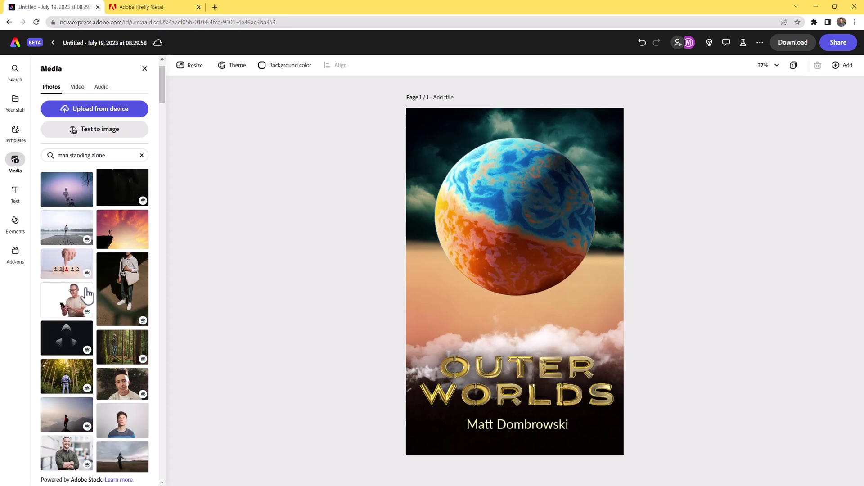
{"action": "scroll", "coordinate": [87, 296], "scroll_direction": "down", "scroll_amount": 8}
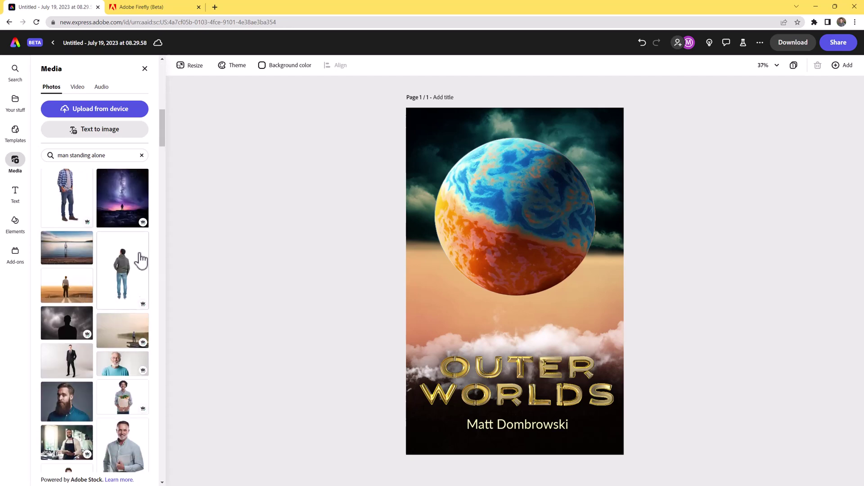
{"action": "scroll", "coordinate": [121, 283], "scroll_direction": "down", "scroll_amount": 5}
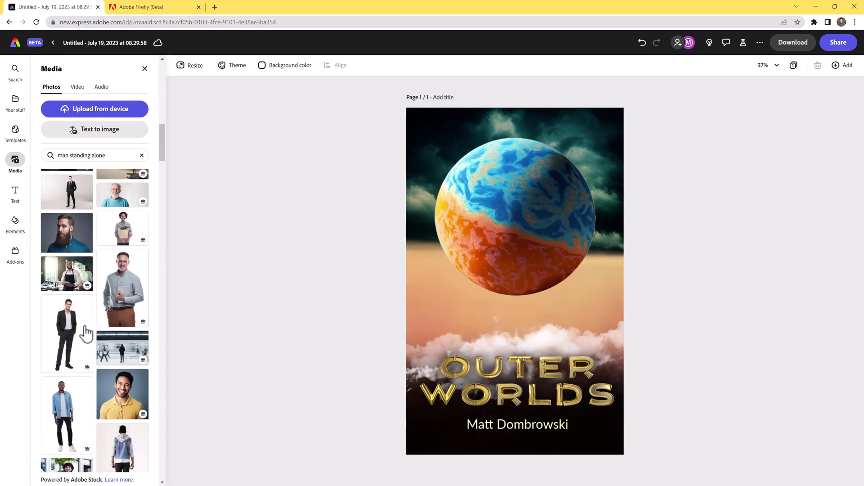
{"action": "scroll", "coordinate": [81, 328], "scroll_direction": "down", "scroll_amount": 2}
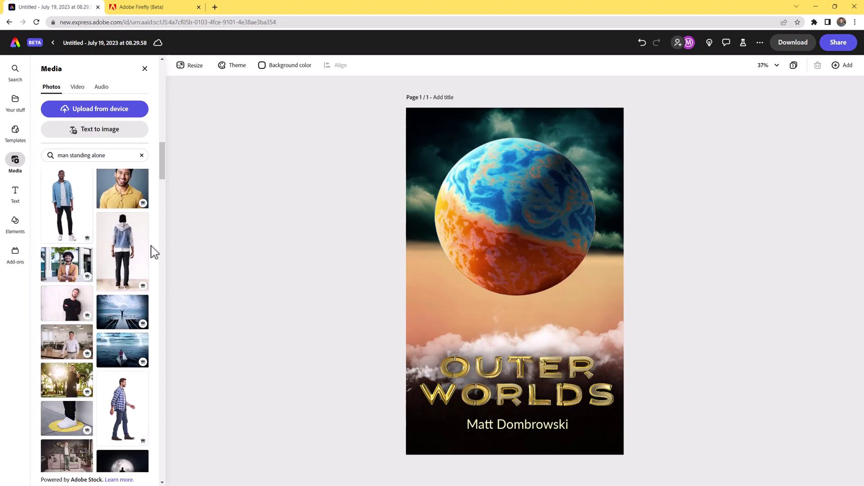
{"action": "left_click", "coordinate": [122, 259]}
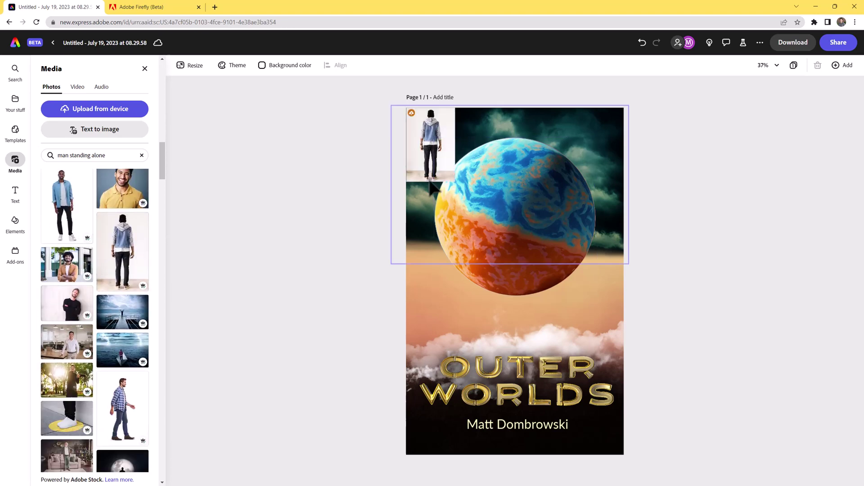
{"action": "left_click_drag", "start_coordinate": [450, 177], "coordinate": [570, 358]}
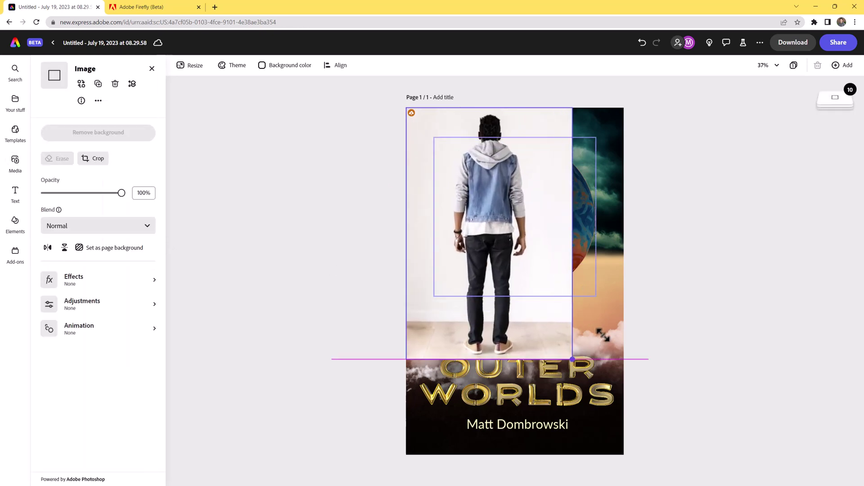
{"action": "left_click_drag", "start_coordinate": [494, 220], "coordinate": [513, 267]}
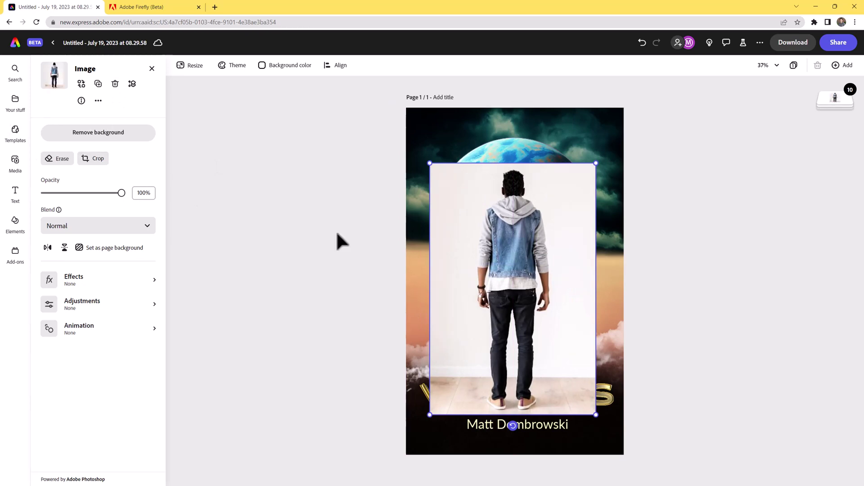
Remove the man photo's background, move his layer below the clouds and title, and centre him.
{"action": "left_click", "coordinate": [93, 133]}
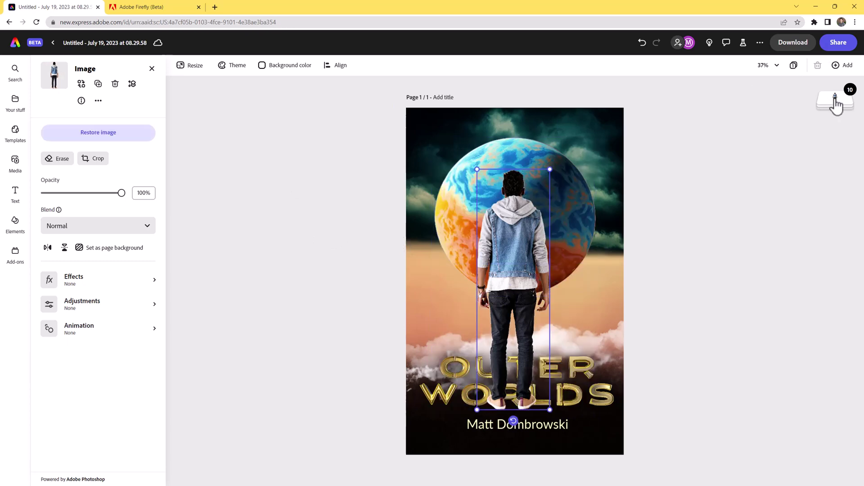
{"action": "mouse_move", "coordinate": [836, 106]}
{"action": "left_click_drag", "start_coordinate": [836, 97], "coordinate": [834, 161]}
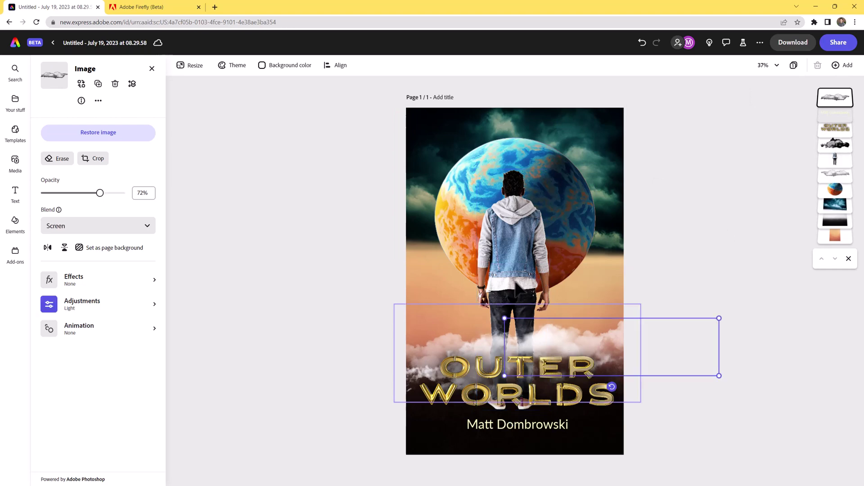
{"action": "mouse_move", "coordinate": [519, 284]}
{"action": "left_mouse_down"}
{"action": "mouse_move", "coordinate": [518, 269]}
{"action": "mouse_move", "coordinate": [516, 283]}
{"action": "left_mouse_up"}
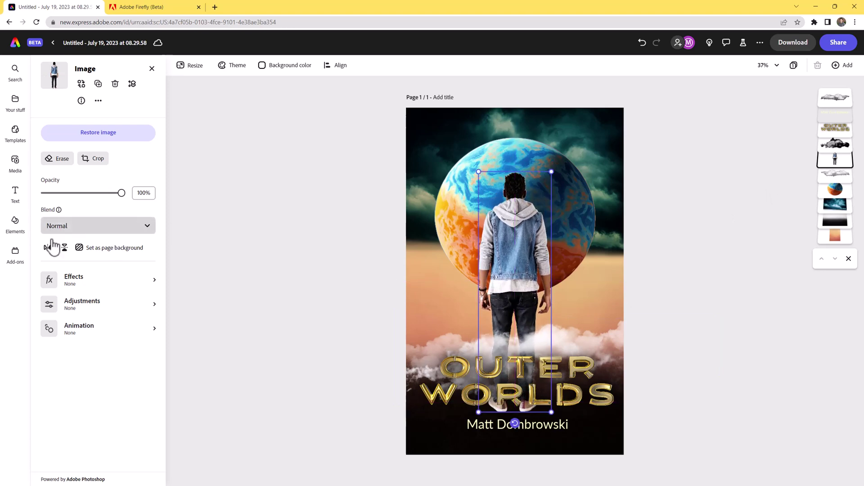
Apply a custom Duotone with black shadows and black highlights to make the man a solid silhouette.
{"action": "left_click", "coordinate": [74, 282]}
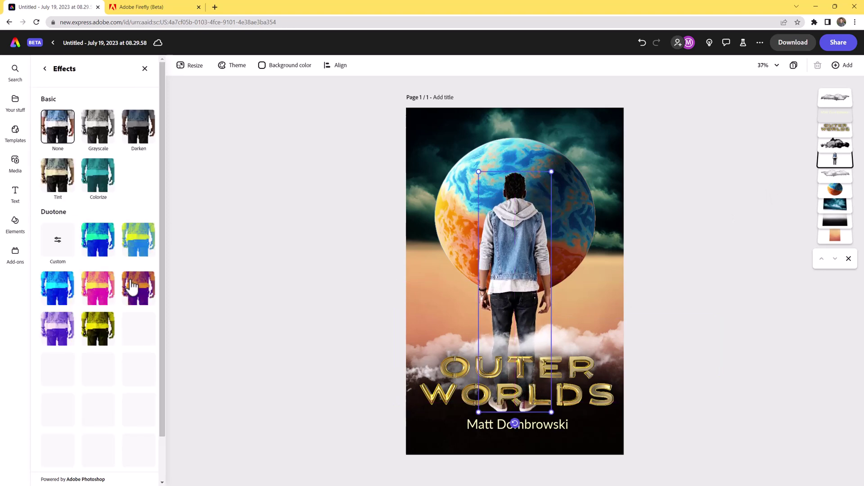
{"action": "left_click", "coordinate": [57, 243]}
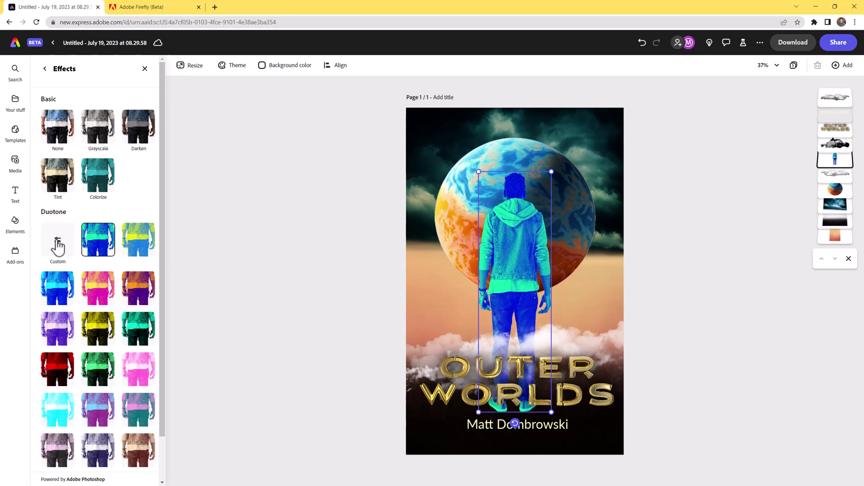
{"action": "left_click", "coordinate": [49, 342]}
{"action": "left_click", "coordinate": [58, 376]}
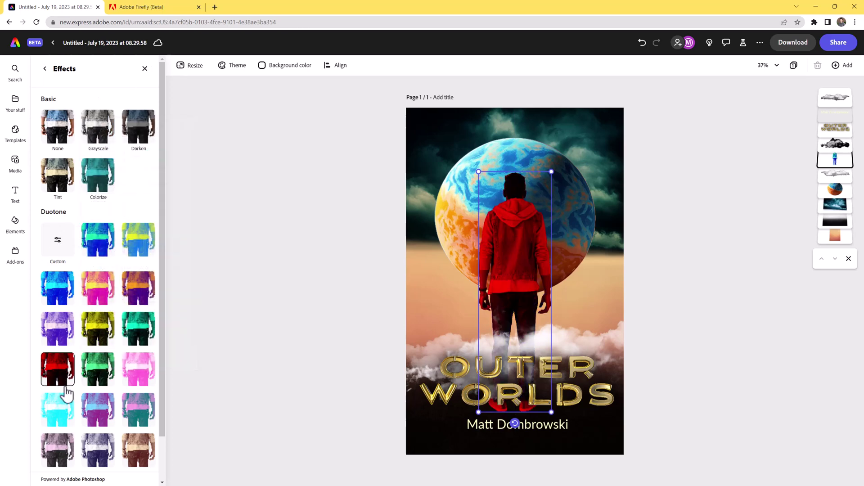
{"action": "left_click", "coordinate": [71, 405]}
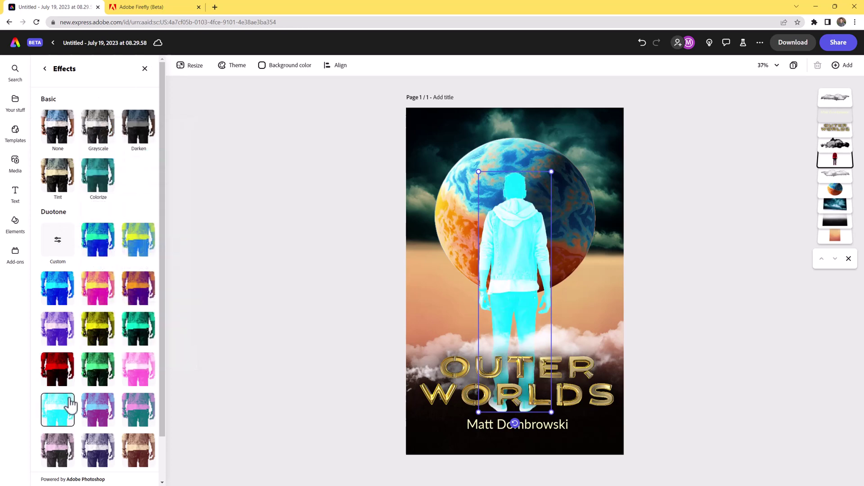
{"action": "left_click", "coordinate": [60, 244]}
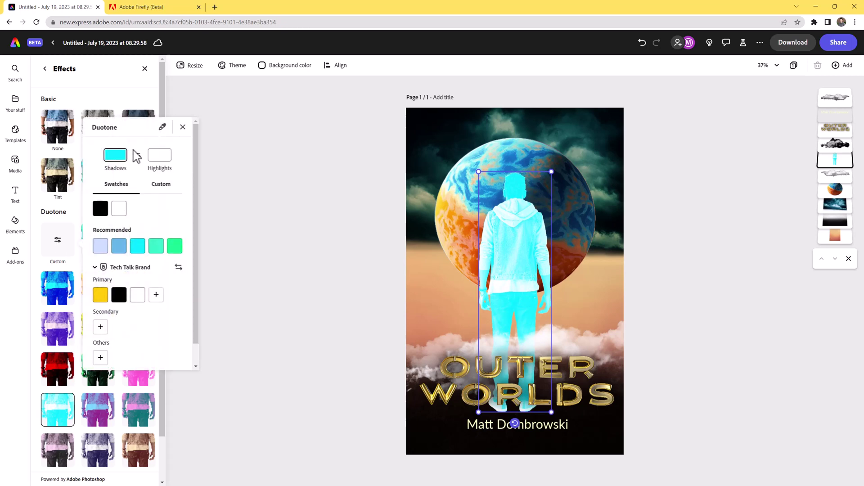
{"action": "left_click", "coordinate": [100, 208]}
{"action": "left_click", "coordinate": [160, 156]}
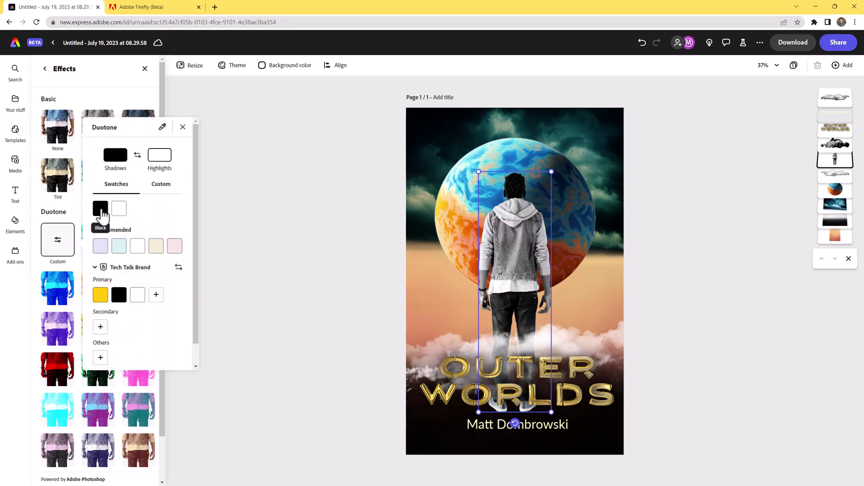
{"action": "left_click", "coordinate": [100, 209]}
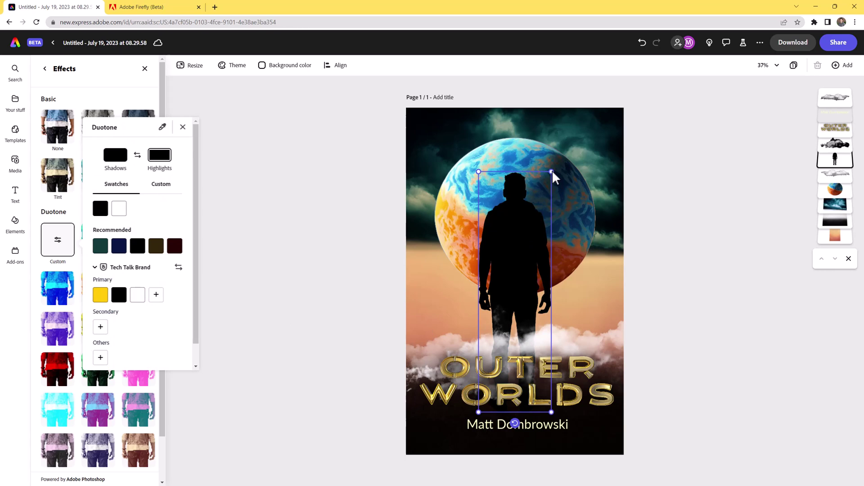
{"action": "left_click", "coordinate": [751, 299]}
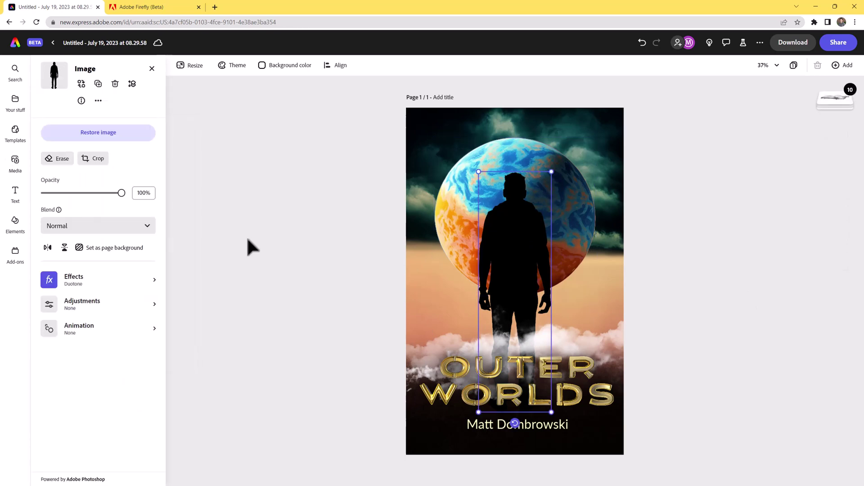
{"action": "left_click", "coordinate": [60, 160]}
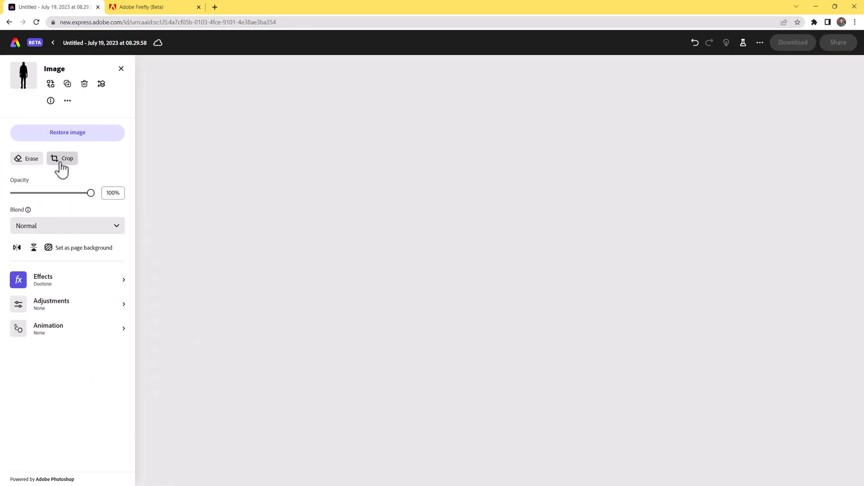
Softly erase the man's shoes and lower legs with a size-100, hardness-1 circle brush at varying opacity.
{"action": "left_click", "coordinate": [63, 144]}
{"action": "left_click", "coordinate": [50, 188]}
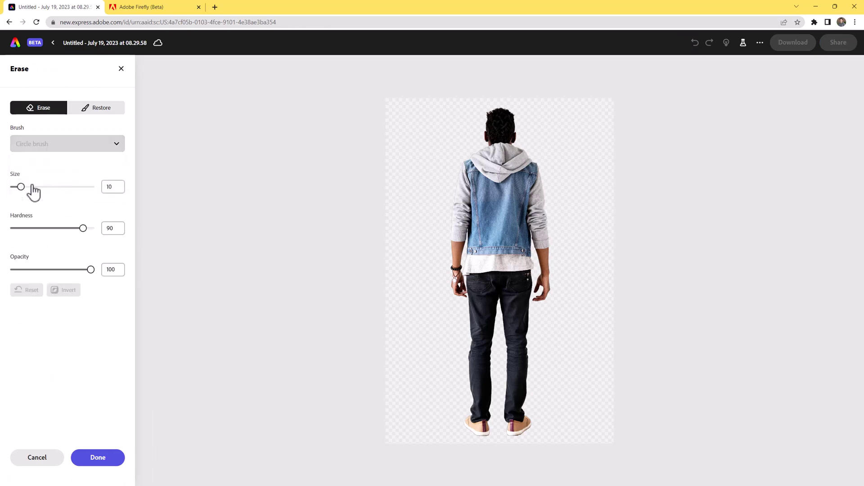
{"action": "left_click_drag", "start_coordinate": [21, 188], "coordinate": [127, 205]}
{"action": "left_click_drag", "start_coordinate": [83, 228], "coordinate": [4, 228]}
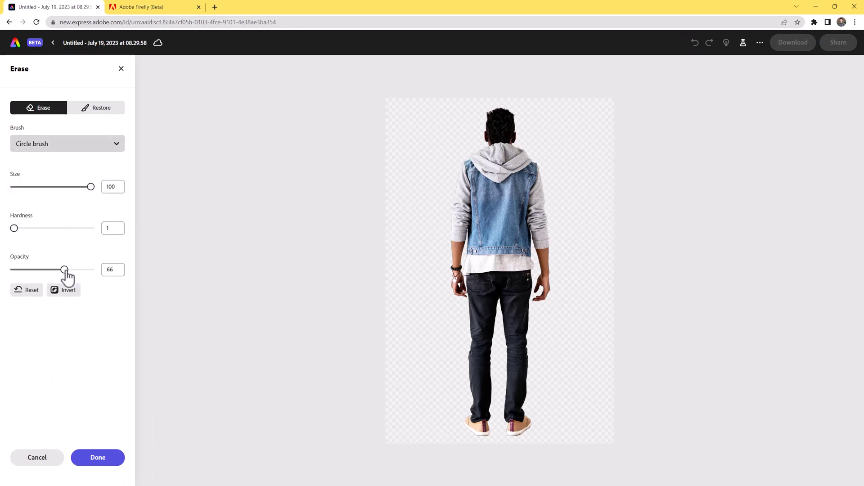
{"action": "mouse_move", "coordinate": [480, 414]}
{"action": "left_mouse_down"}
{"action": "mouse_move", "coordinate": [535, 436]}
{"action": "mouse_move", "coordinate": [500, 432]}
{"action": "mouse_move", "coordinate": [522, 421]}
{"action": "left_mouse_up"}
{"action": "left_click", "coordinate": [91, 269]}
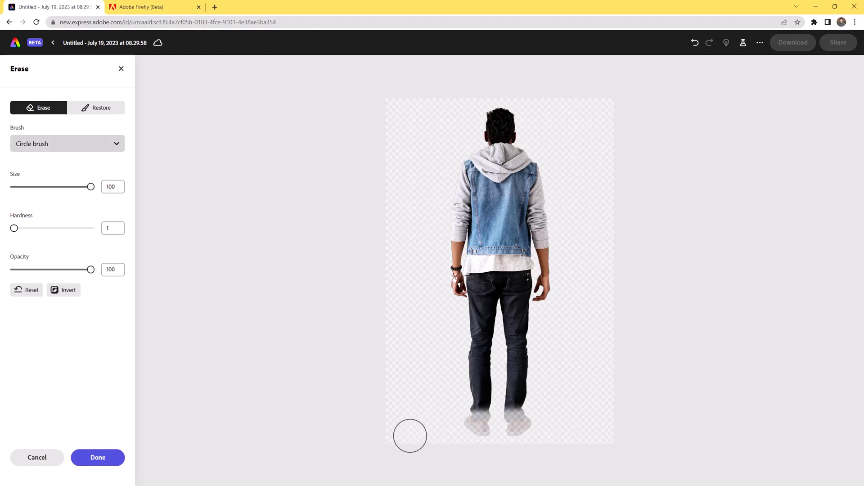
{"action": "mouse_move", "coordinate": [410, 436]}
{"action": "left_mouse_down"}
{"action": "mouse_move", "coordinate": [566, 427]}
{"action": "mouse_move", "coordinate": [465, 438]}
{"action": "mouse_move", "coordinate": [586, 434]}
{"action": "mouse_move", "coordinate": [386, 426]}
{"action": "mouse_move", "coordinate": [554, 423]}
{"action": "left_mouse_up"}
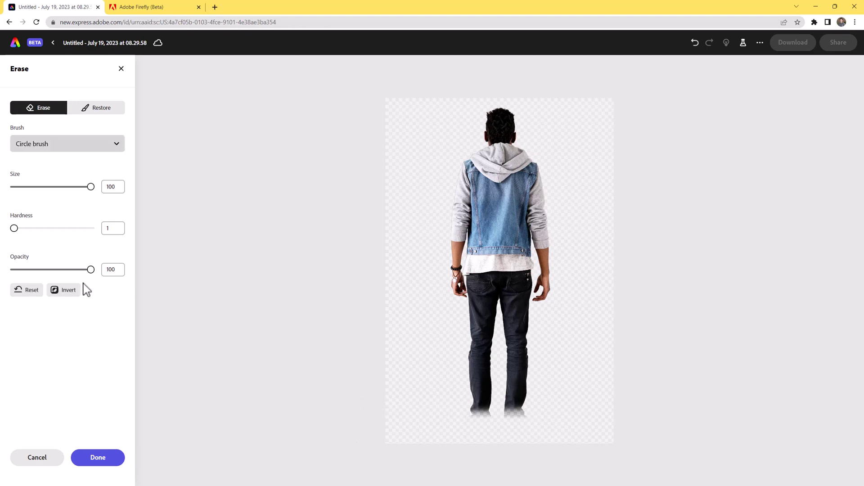
{"action": "mouse_move", "coordinate": [448, 408]}
{"action": "left_mouse_down"}
{"action": "mouse_move", "coordinate": [415, 399]}
{"action": "mouse_move", "coordinate": [596, 414]}
{"action": "mouse_move", "coordinate": [379, 418]}
{"action": "mouse_move", "coordinate": [535, 419]}
{"action": "mouse_move", "coordinate": [408, 411]}
{"action": "mouse_move", "coordinate": [446, 407]}
{"action": "mouse_move", "coordinate": [562, 416]}
{"action": "mouse_move", "coordinate": [511, 410]}
{"action": "mouse_move", "coordinate": [547, 406]}
{"action": "mouse_move", "coordinate": [582, 422]}
{"action": "left_mouse_up"}
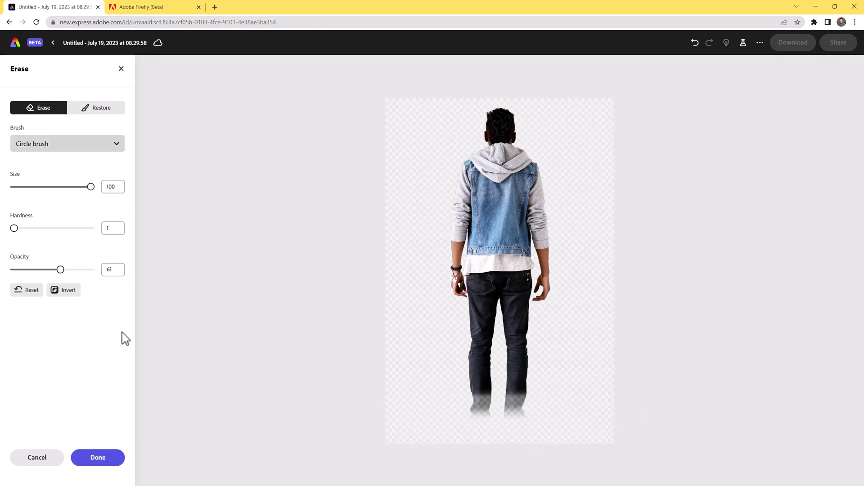
{"action": "left_click_drag", "start_coordinate": [61, 269], "coordinate": [39, 269]}
{"action": "mouse_move", "coordinate": [402, 405]}
{"action": "left_mouse_down"}
{"action": "mouse_move", "coordinate": [534, 402]}
{"action": "mouse_move", "coordinate": [543, 409]}
{"action": "mouse_move", "coordinate": [524, 401]}
{"action": "mouse_move", "coordinate": [544, 392]}
{"action": "mouse_move", "coordinate": [524, 385]}
{"action": "mouse_move", "coordinate": [425, 395]}
{"action": "mouse_move", "coordinate": [544, 401]}
{"action": "left_mouse_up"}
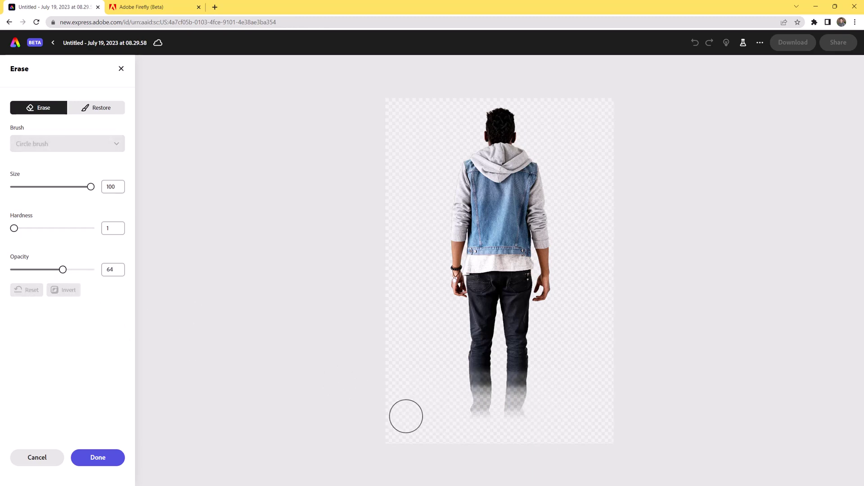
{"action": "mouse_move", "coordinate": [407, 417]}
{"action": "left_mouse_down"}
{"action": "mouse_move", "coordinate": [406, 385]}
{"action": "mouse_move", "coordinate": [531, 381]}
{"action": "mouse_move", "coordinate": [535, 390]}
{"action": "mouse_move", "coordinate": [404, 426]}
{"action": "left_mouse_up"}
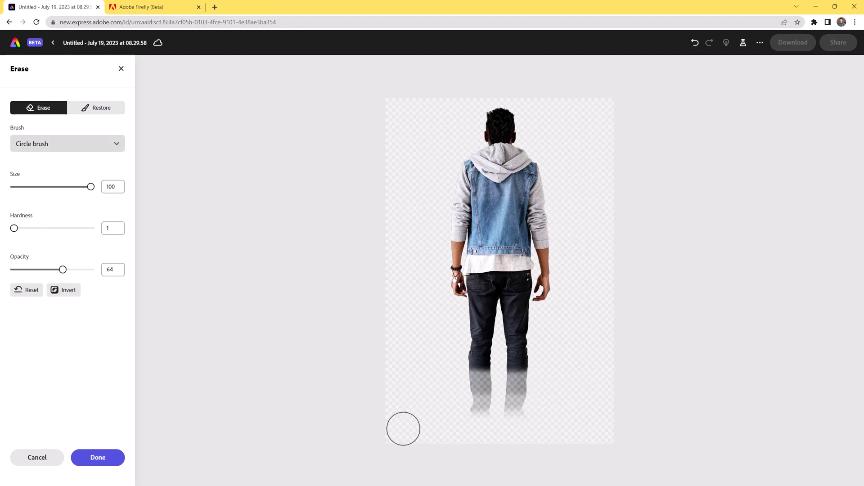
{"action": "left_click", "coordinate": [98, 458]}
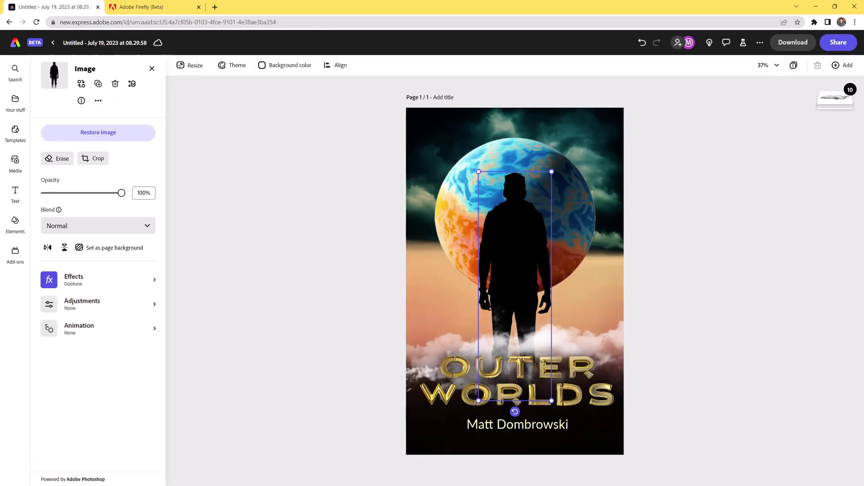
Nudge the silhouette slightly and move the OUTER WORLDS title and author name a bit lower.
{"action": "left_click", "coordinate": [753, 346]}
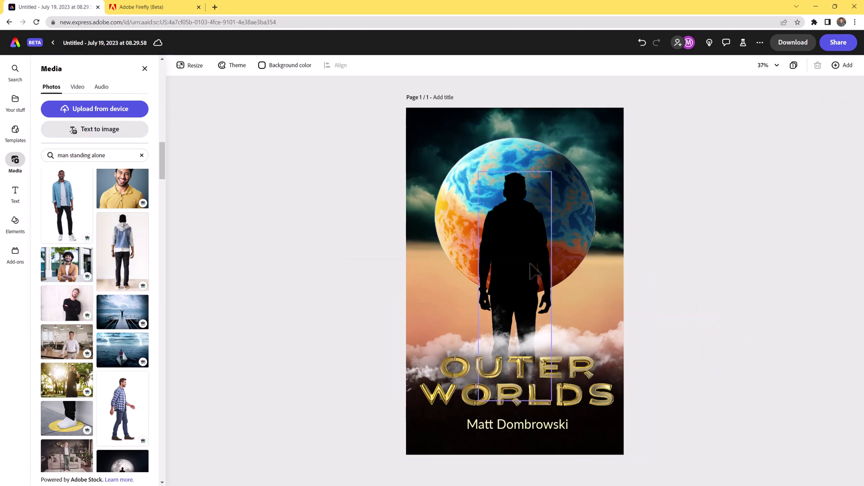
{"action": "left_click_drag", "start_coordinate": [533, 270], "coordinate": [534, 261]}
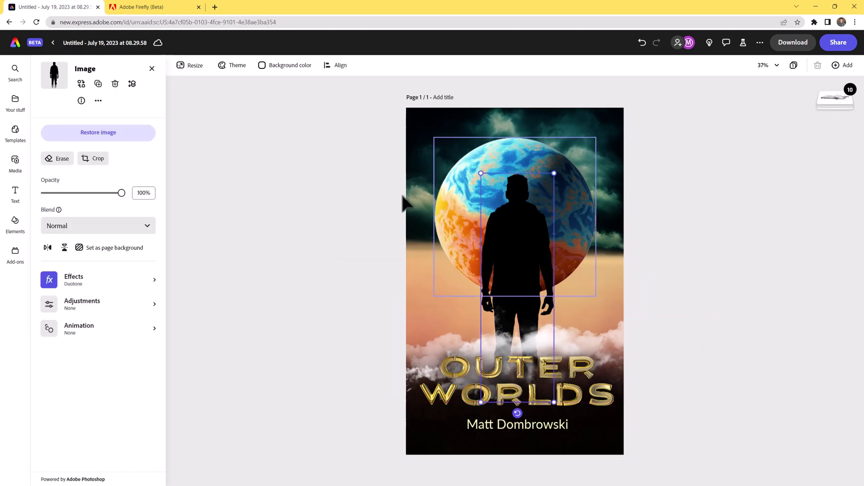
{"action": "left_click_drag", "start_coordinate": [505, 319], "coordinate": [719, 376]}
{"action": "left_click_drag", "start_coordinate": [676, 333], "coordinate": [676, 333]}
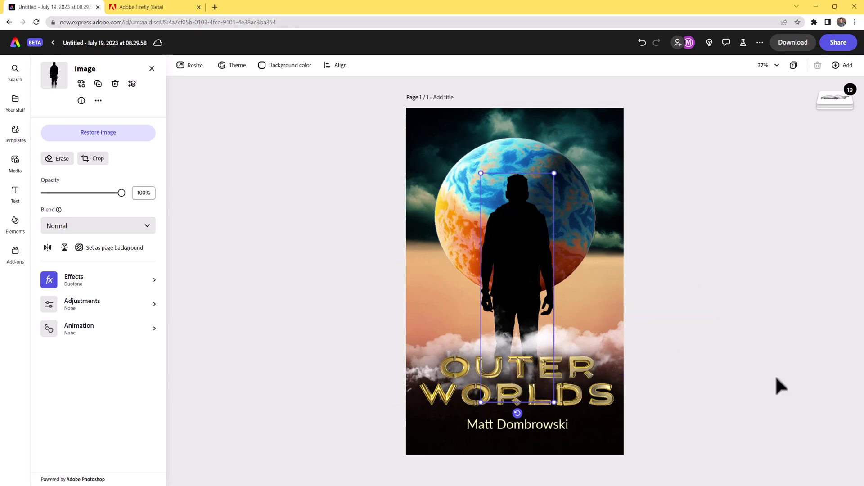
{"action": "left_click", "coordinate": [546, 425]}
{"action": "left_click", "coordinate": [549, 396], "text": "shift"}
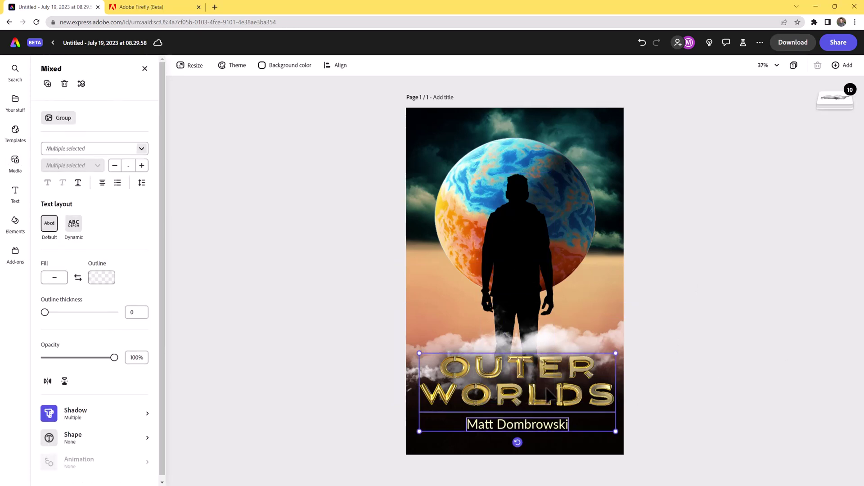
{"action": "left_click_drag", "start_coordinate": [547, 396], "coordinate": [547, 402]}
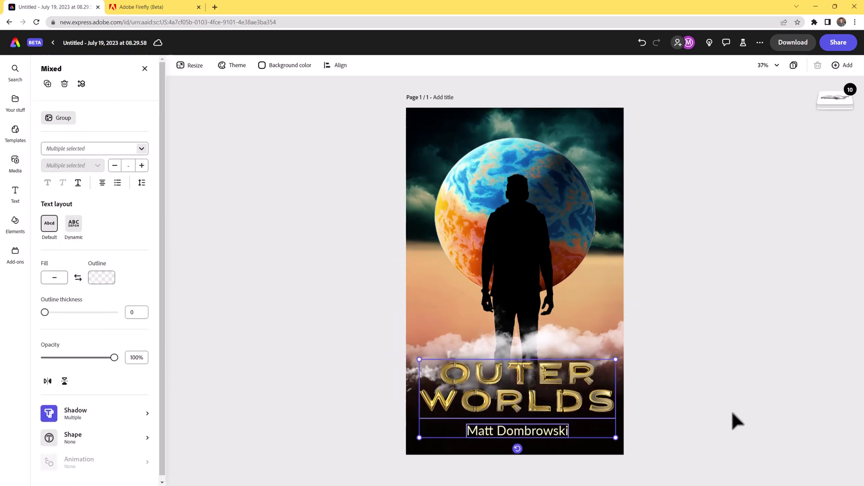
{"action": "left_click", "coordinate": [769, 423]}
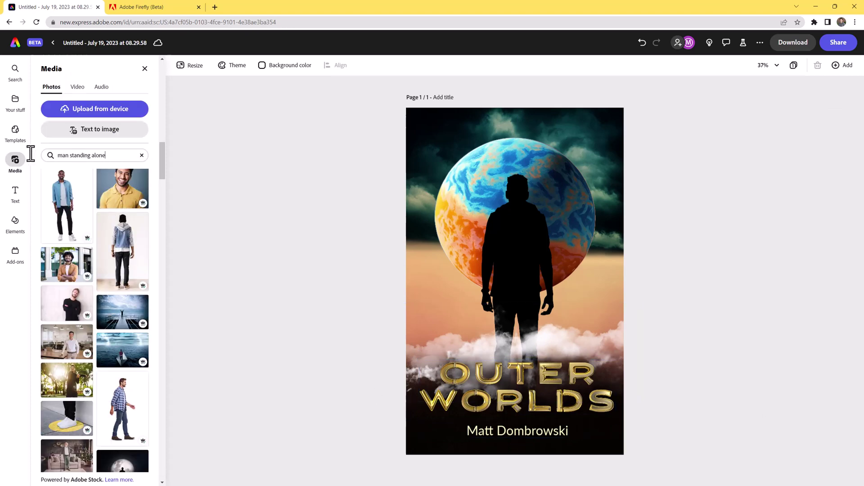
Add a pink-orange gradient photo from an 'orang' search, enlarge it to cover the page, and layer it beneath the text and clouds.
{"action": "left_click_drag", "start_coordinate": [30, 153], "coordinate": [2, 153]}
{"action": "type", "text": "ora"}
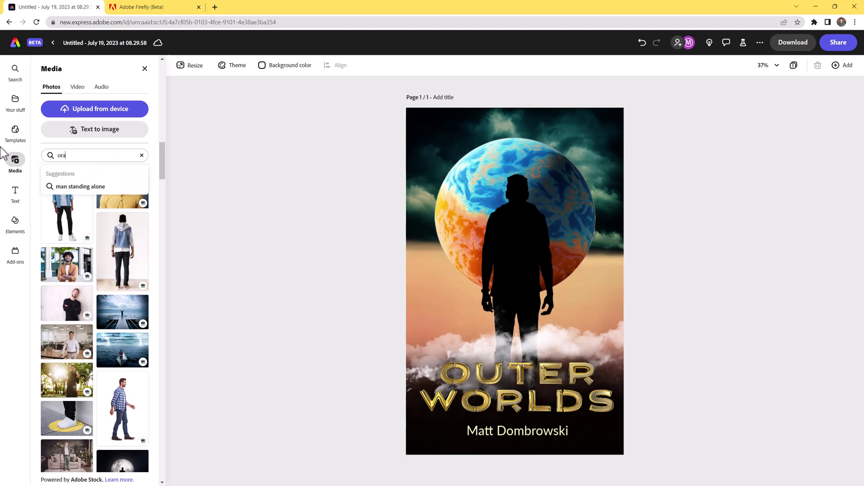
{"action": "type", "text": "ng"}
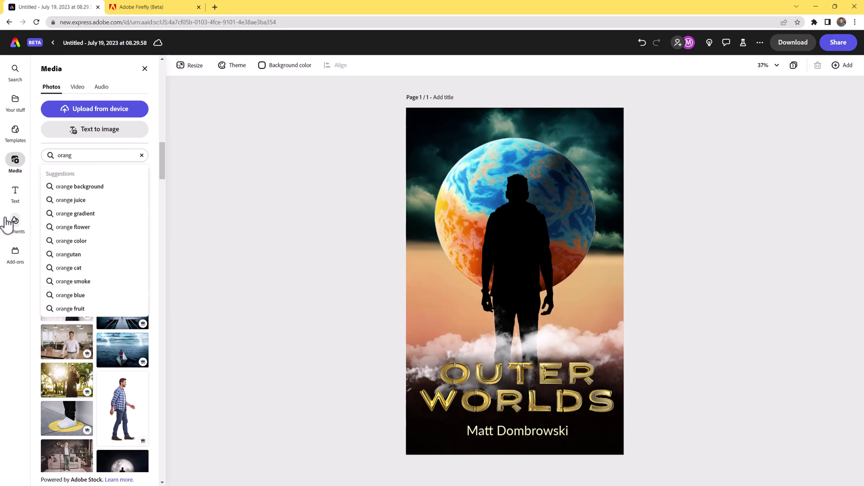
{"action": "left_click", "coordinate": [81, 214]}
{"action": "scroll", "coordinate": [117, 382], "scroll_direction": "down", "scroll_amount": 6}
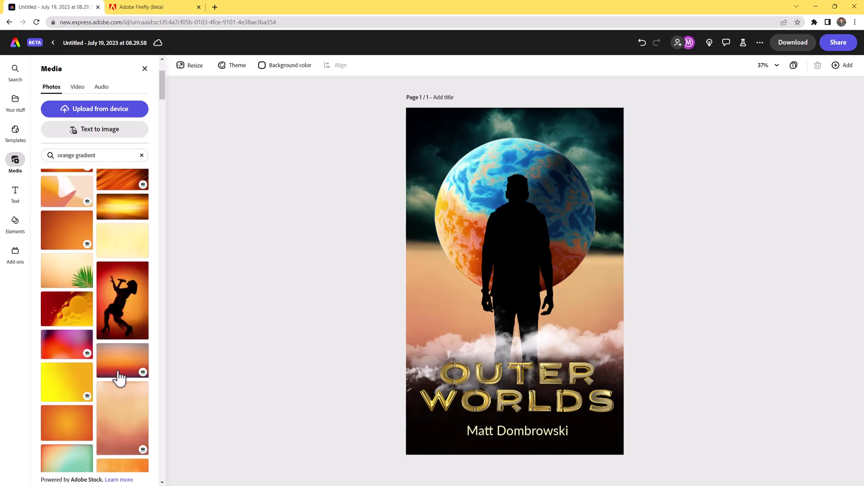
{"action": "left_click", "coordinate": [119, 315]}
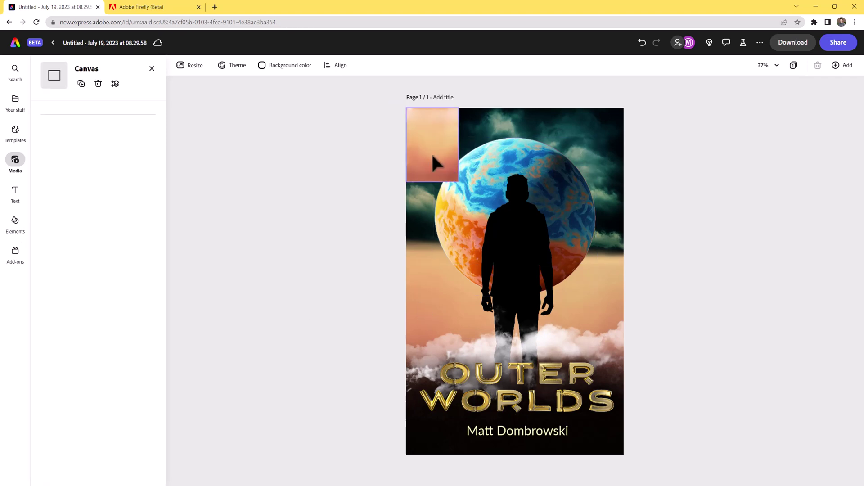
{"action": "left_click_drag", "start_coordinate": [459, 181], "coordinate": [646, 484]}
{"action": "left_click", "coordinate": [836, 98]}
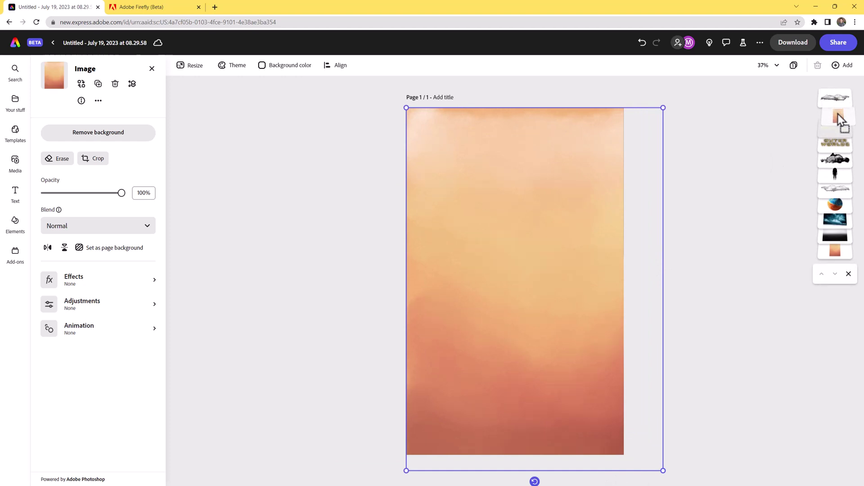
{"action": "left_click_drag", "start_coordinate": [837, 126], "coordinate": [832, 147]}
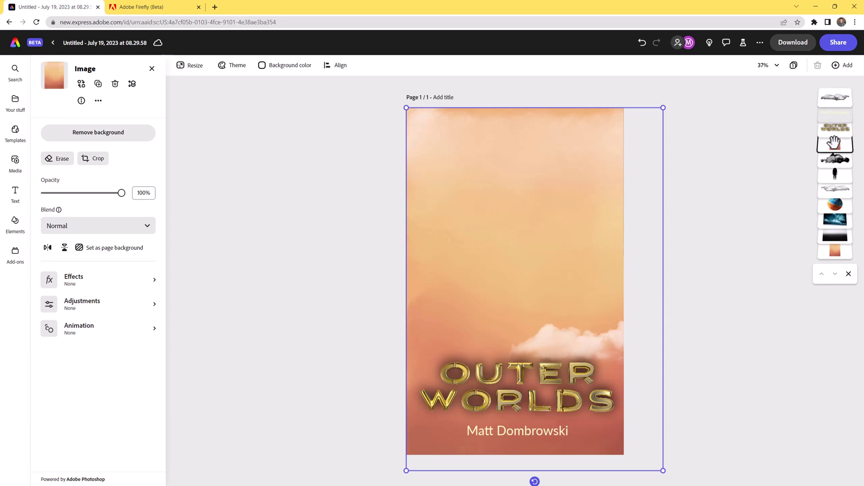
Blend the gradient in Multiply at 51% opacity, then nudge it left and enlarge it slightly.
{"action": "left_click", "coordinate": [105, 234]}
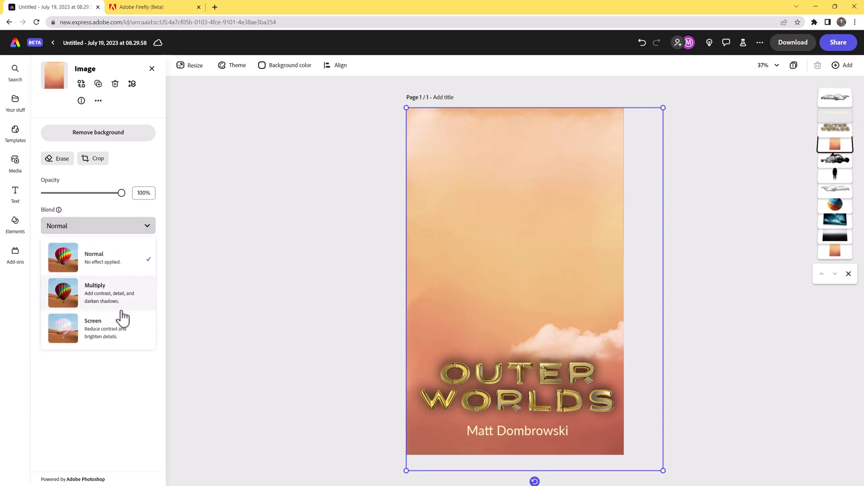
{"action": "left_click", "coordinate": [125, 288]}
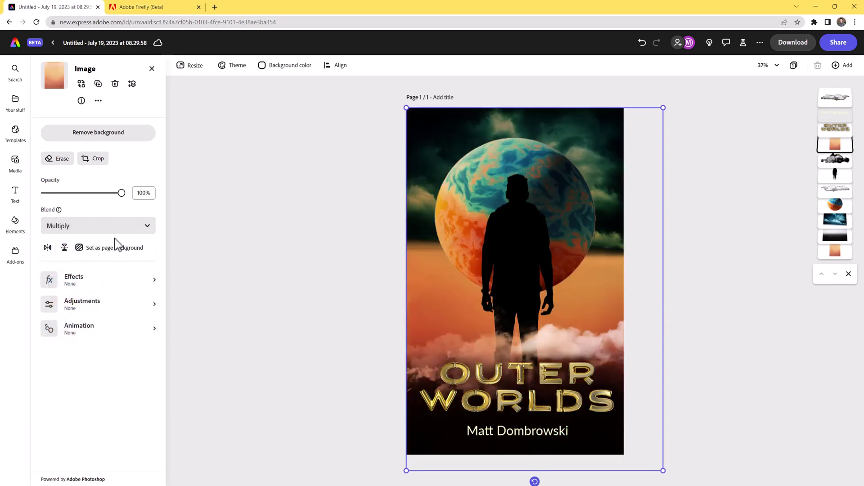
{"action": "left_click", "coordinate": [120, 227]}
{"action": "left_click", "coordinate": [117, 333]}
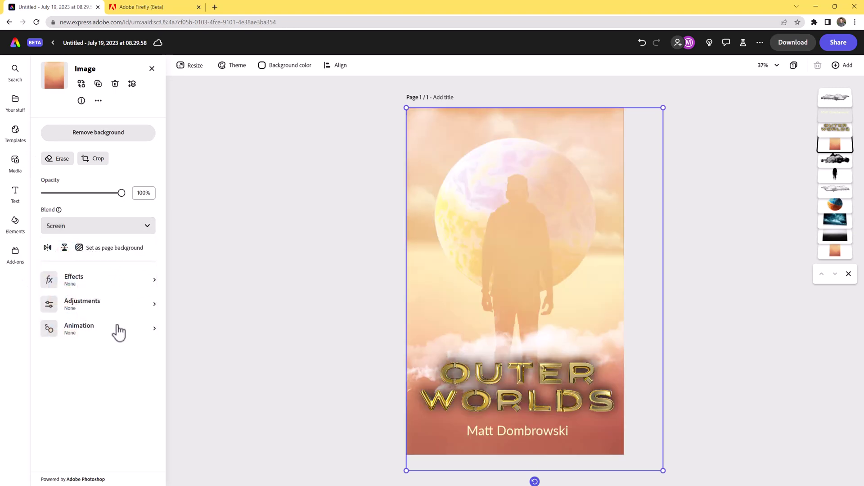
{"action": "left_click", "coordinate": [114, 230]}
{"action": "left_click", "coordinate": [110, 302]}
{"action": "left_click_drag", "start_coordinate": [123, 195], "coordinate": [92, 195]}
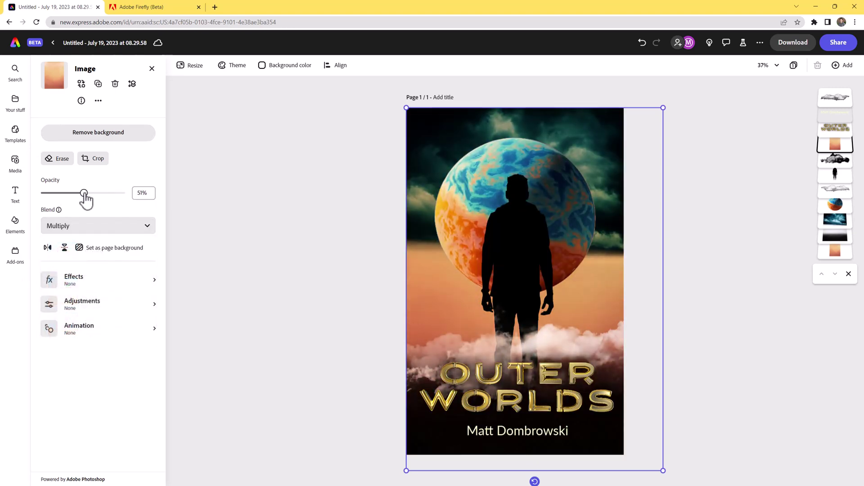
{"action": "left_click_drag", "start_coordinate": [650, 264], "coordinate": [642, 266]}
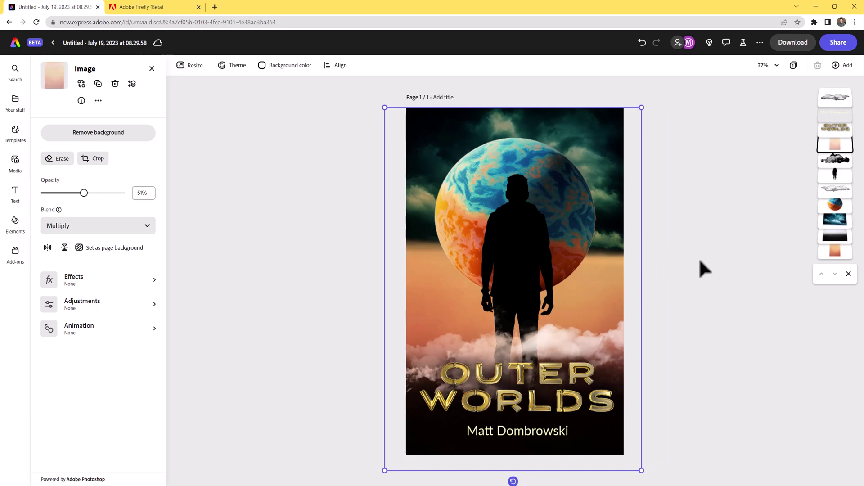
{"action": "mouse_move", "coordinate": [642, 107]}
{"action": "left_mouse_down"}
{"action": "mouse_move", "coordinate": [654, 89]}
{"action": "mouse_move", "coordinate": [645, 102]}
{"action": "left_mouse_up"}
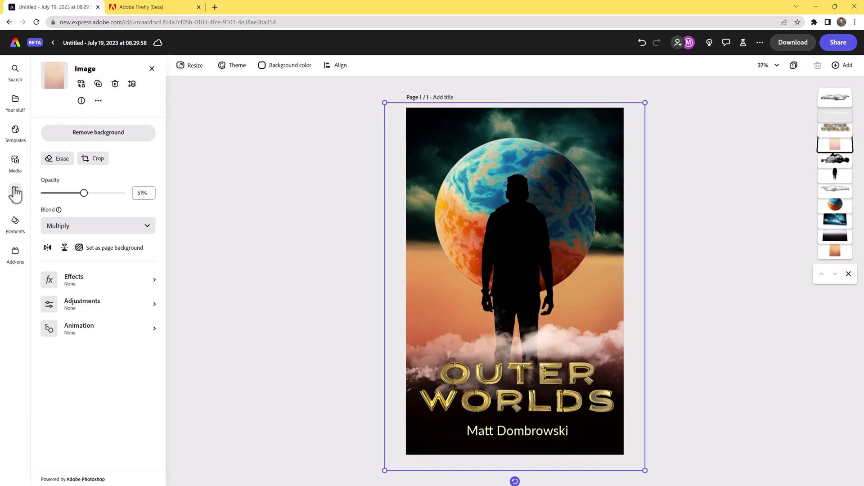
Search photos for 'CLOUDS', add the dark cloud photo, and enlarge it over the page's upper half.
{"action": "left_click", "coordinate": [15, 162]}
{"action": "left_click", "coordinate": [68, 155]}
{"action": "triple_click", "coordinate": [67, 155]}
{"action": "type", "text": "CLOUDS"}
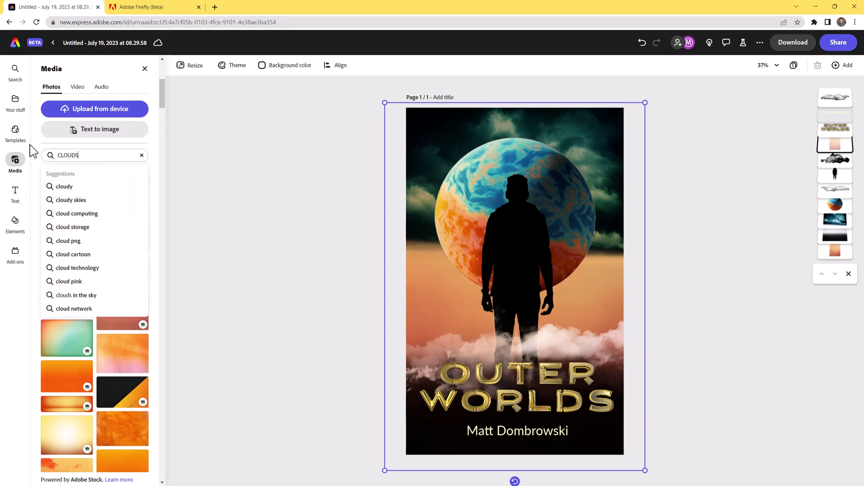
{"action": "key", "text": "Return"}
{"action": "scroll", "coordinate": [92, 295], "scroll_direction": "down", "scroll_amount": 5}
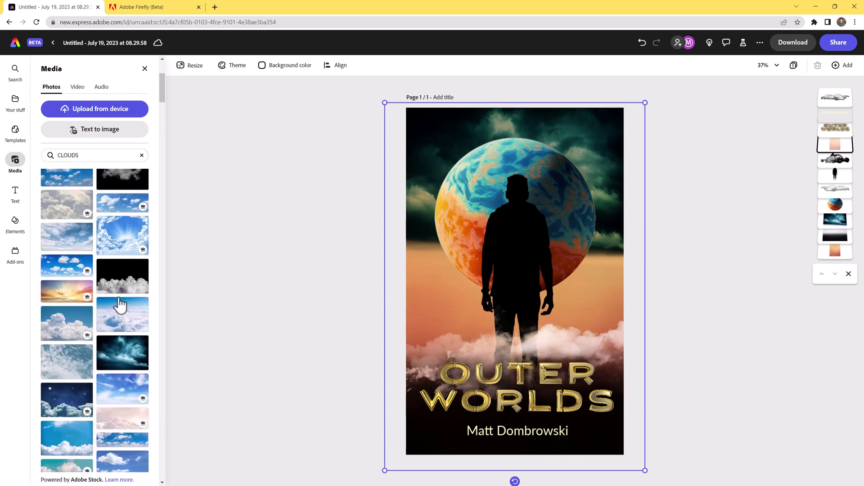
{"action": "left_click", "coordinate": [126, 225]}
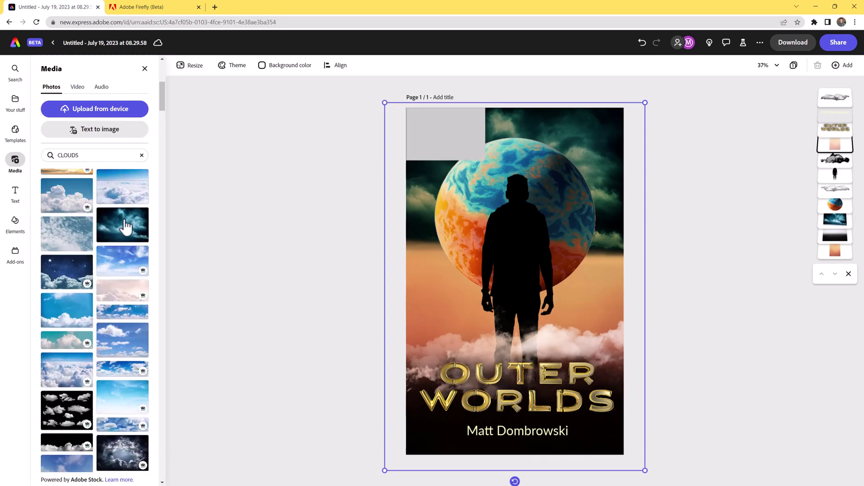
{"action": "left_click_drag", "start_coordinate": [485, 160], "coordinate": [657, 274]}
{"action": "left_click_drag", "start_coordinate": [612, 232], "coordinate": [595, 252]}
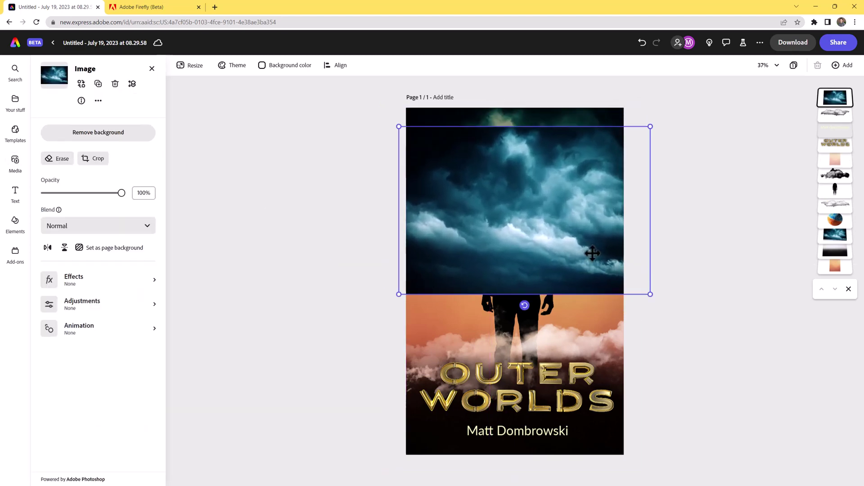
Remove the clouds' background, reposition them, and set their blend mode to Screen.
{"action": "left_click", "coordinate": [80, 143]}
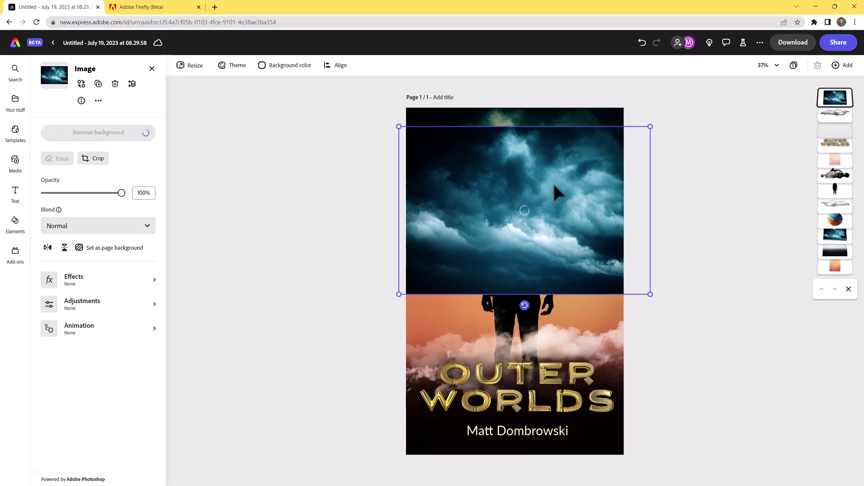
{"action": "left_click_drag", "start_coordinate": [522, 195], "coordinate": [504, 213]}
{"action": "left_click", "coordinate": [103, 227]}
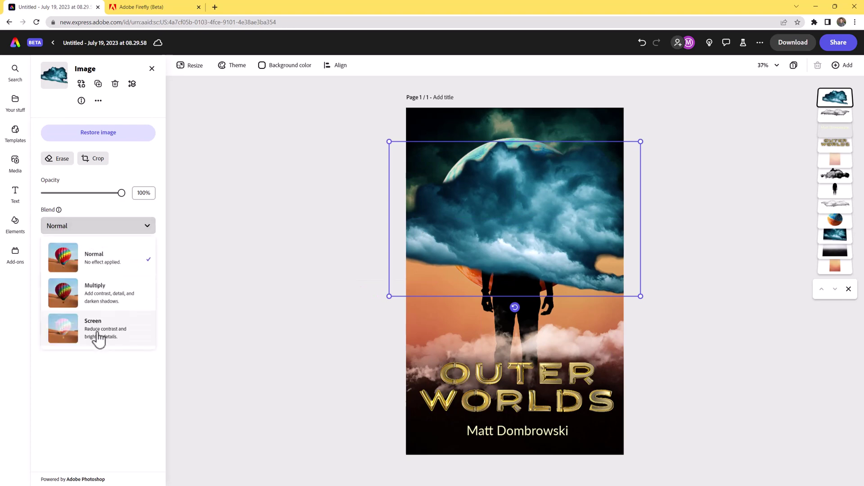
{"action": "left_click", "coordinate": [99, 337]}
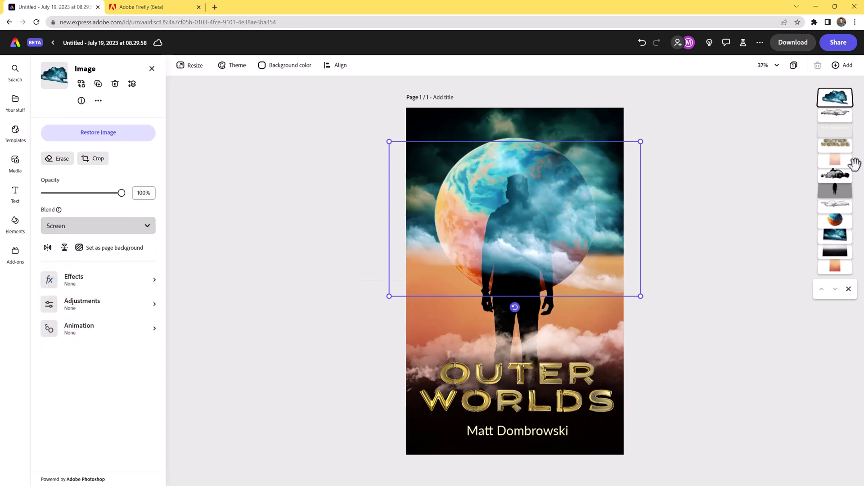
Move the clouds below the silhouette in the layer stack and fine-tune their position.
{"action": "left_click_drag", "start_coordinate": [841, 100], "coordinate": [849, 193]}
{"action": "left_click_drag", "start_coordinate": [586, 274], "coordinate": [585, 284]}
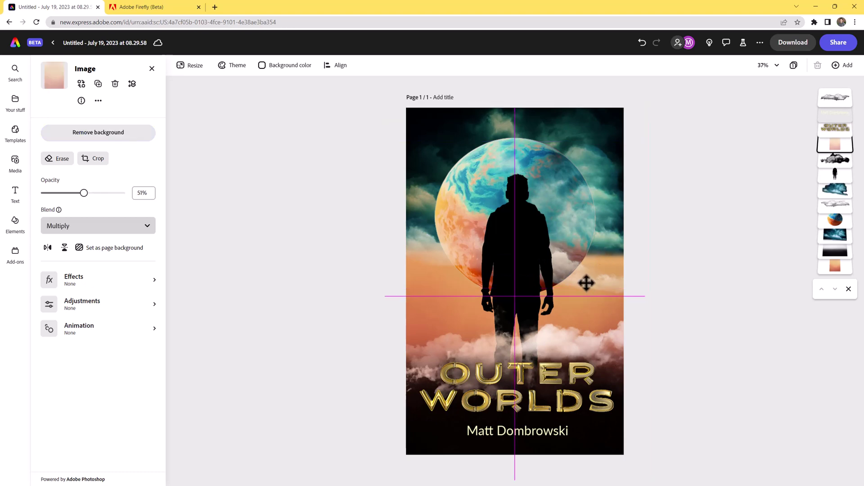
{"action": "key", "text": "ctrl+z"}
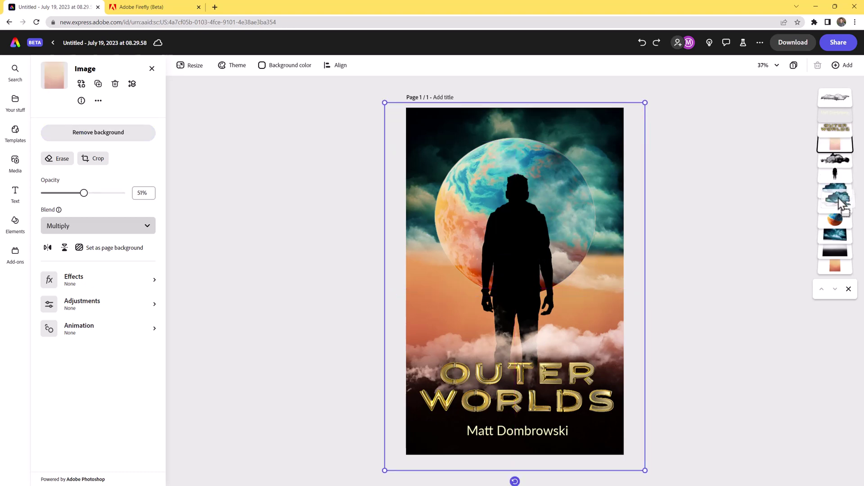
{"action": "left_click", "coordinate": [837, 193]}
{"action": "key", "text": "shift+Down"}
{"action": "key", "text": "shift+Down"}
{"action": "key", "text": "shift+Down"}
{"action": "key", "text": "shift+Down"}
{"action": "key", "text": "shift+Down"}
{"action": "key", "text": "shift+Down"}
{"action": "key", "text": "shift+Down"}
{"action": "key", "text": "shift+Down"}
{"action": "key", "text": "shift+Down"}
{"action": "key", "text": "shift+Down"}
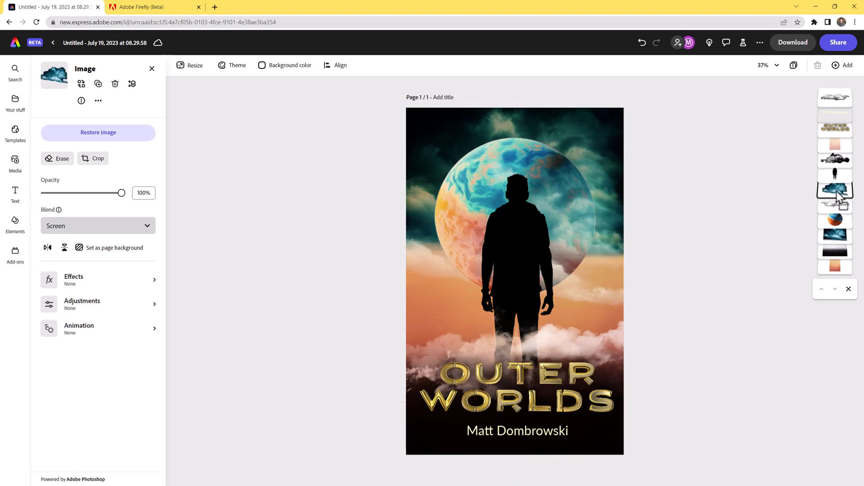
{"action": "key", "text": "shift+Left"}
{"action": "key", "text": "shift+Left"}
{"action": "key", "text": "shift+Left"}
{"action": "key", "text": "shift+Left"}
{"action": "key", "text": "shift+Left"}
{"action": "key", "text": "shift+Right"}
{"action": "key", "text": "shift+Right"}
{"action": "key", "text": "shift+Right"}
{"action": "key", "text": "shift+Right"}
{"action": "key", "text": "shift+Right"}
{"action": "key", "text": "shift+Right"}
{"action": "key", "text": "shift+Right"}
{"action": "key", "text": "shift+Right"}
{"action": "key", "text": "shift+Right"}
{"action": "key", "text": "shift+Right"}
{"action": "key", "text": "shift+Right"}
{"action": "key", "text": "shift+Right"}
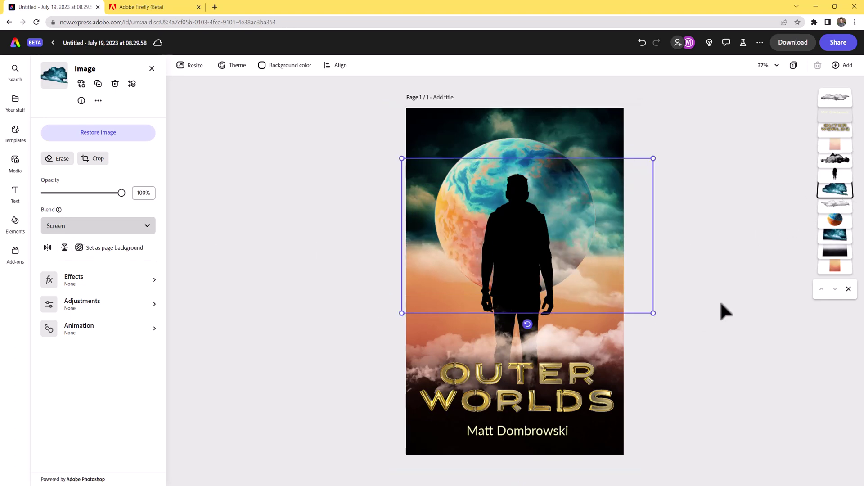
{"action": "left_click_drag", "start_coordinate": [610, 287], "coordinate": [585, 282]}
Duplicate the clouds, flip the copy horizontally, and set brightness -70 and contrast 32.
{"action": "left_click", "coordinate": [835, 189]}
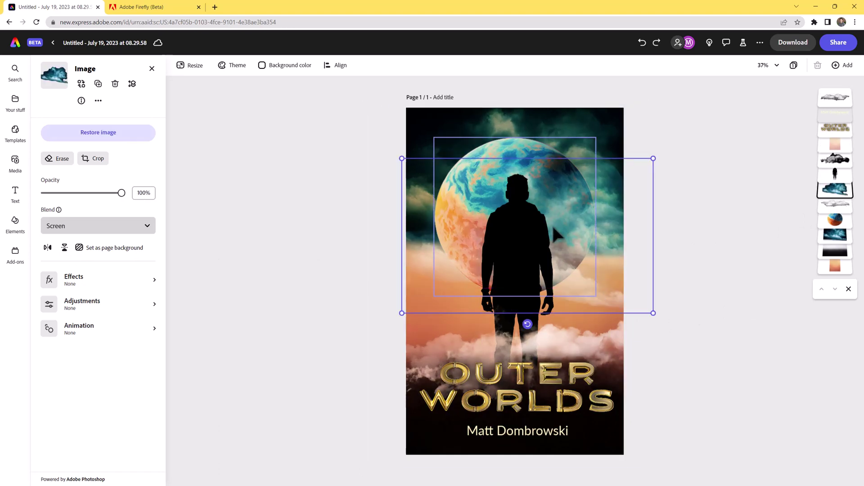
{"action": "key", "text": "ctrl+d"}
{"action": "left_click_drag", "start_coordinate": [841, 194], "coordinate": [853, 239]}
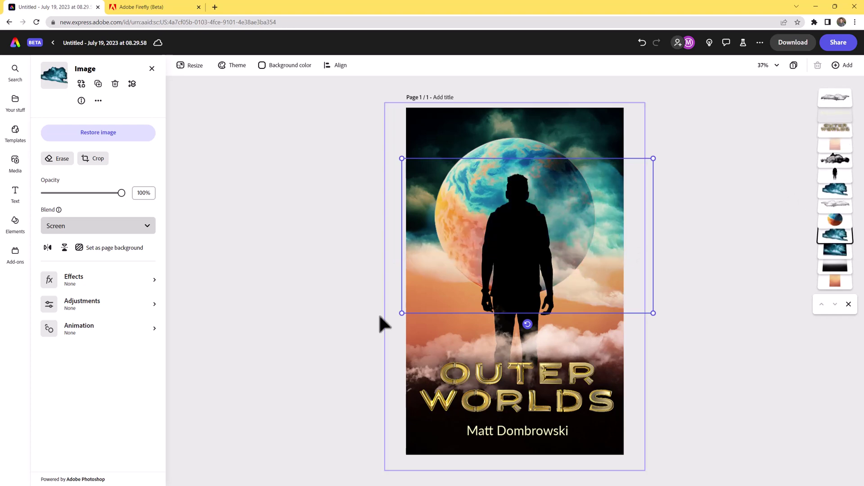
{"action": "left_click", "coordinate": [47, 247]}
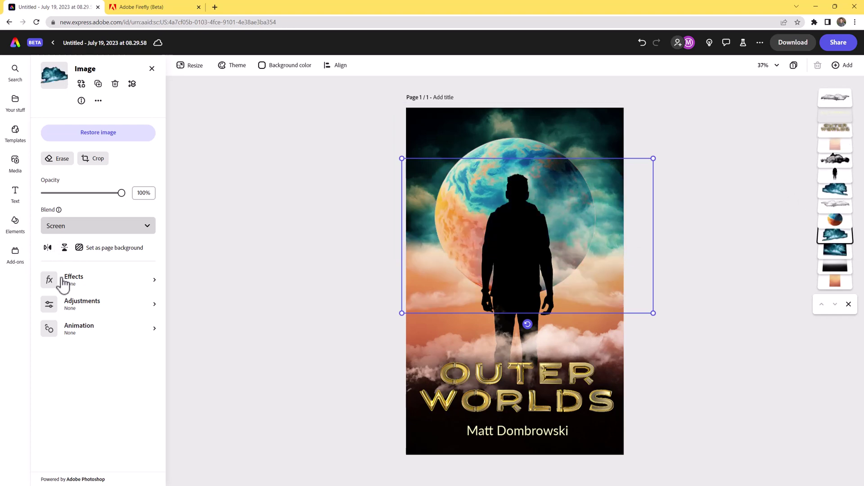
{"action": "left_click", "coordinate": [90, 309]}
{"action": "left_click_drag", "start_coordinate": [84, 157], "coordinate": [55, 158]}
{"action": "mouse_move", "coordinate": [81, 130]}
{"action": "left_mouse_down"}
{"action": "mouse_move", "coordinate": [51, 130]}
{"action": "mouse_move", "coordinate": [133, 133]}
{"action": "mouse_move", "coordinate": [95, 130]}
{"action": "left_mouse_up"}
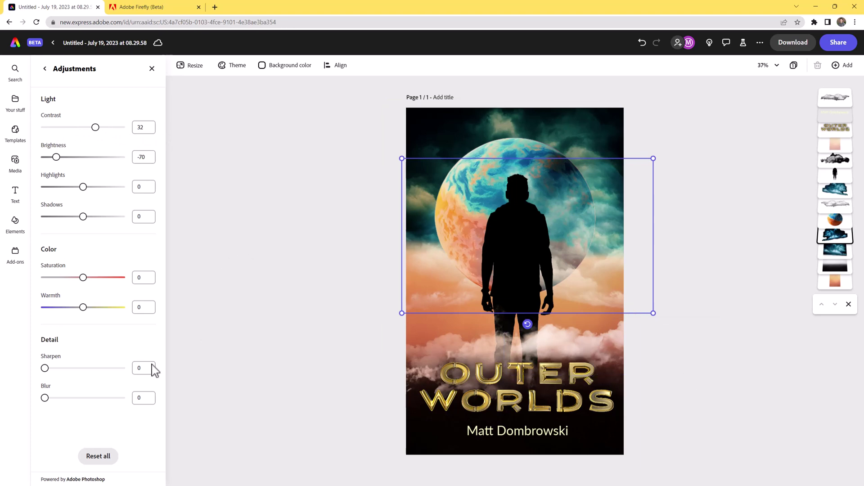
Search photos for 'LEN FLA' and add a lens flare near the page's left edge.
{"action": "left_click", "coordinate": [14, 161]}
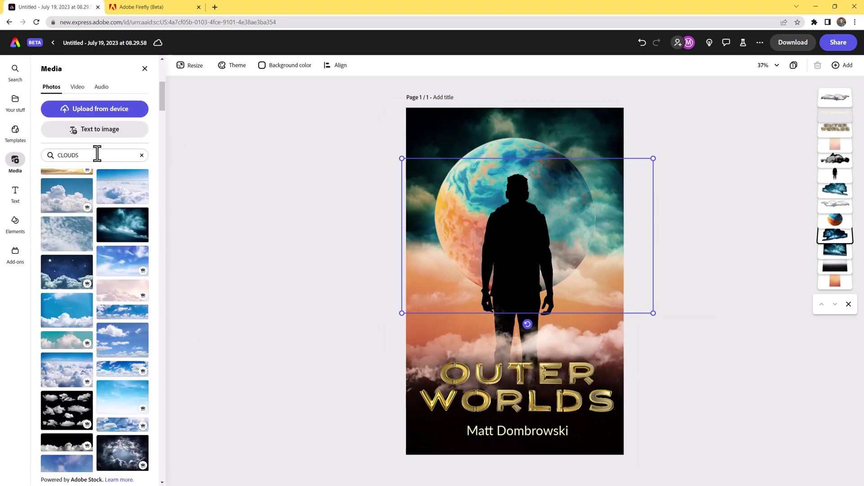
{"action": "left_click_drag", "start_coordinate": [77, 156], "coordinate": [38, 163]}
{"action": "type", "text": "LEN FLA"}
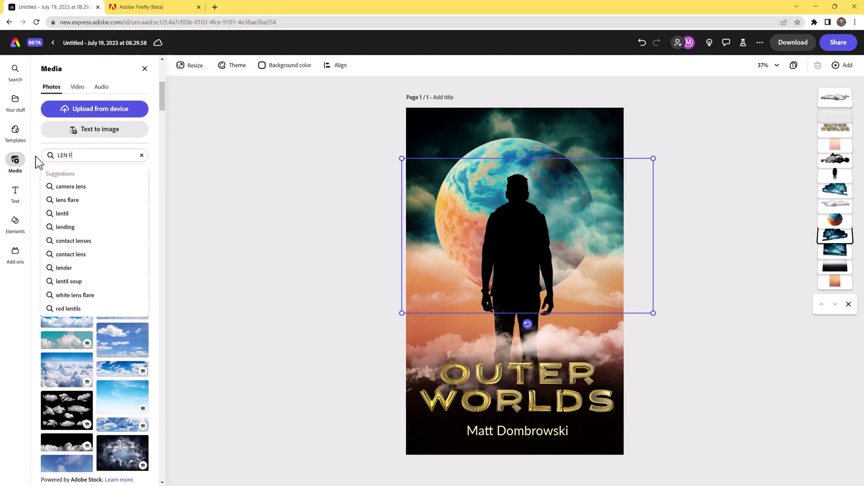
{"action": "left_click", "coordinate": [100, 186]}
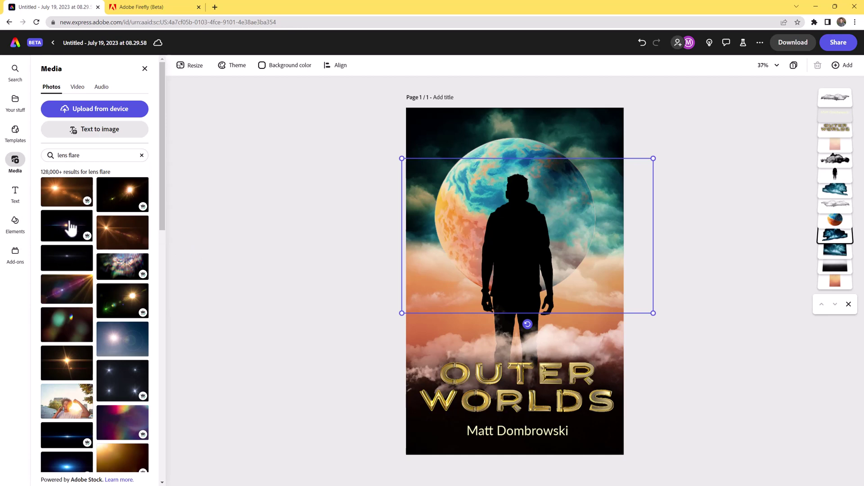
{"action": "left_click", "coordinate": [70, 227]}
{"action": "mouse_move", "coordinate": [443, 143]}
{"action": "left_mouse_down"}
{"action": "mouse_move", "coordinate": [473, 183]}
{"action": "mouse_move", "coordinate": [506, 374]}
{"action": "mouse_move", "coordinate": [450, 374]}
{"action": "mouse_move", "coordinate": [560, 428]}
{"action": "left_mouse_up"}
{"action": "left_click_drag", "start_coordinate": [443, 363], "coordinate": [412, 346]}
Set the lens flare's blend mode to Screen and nudge it up slightly.
{"action": "left_click", "coordinate": [81, 226]}
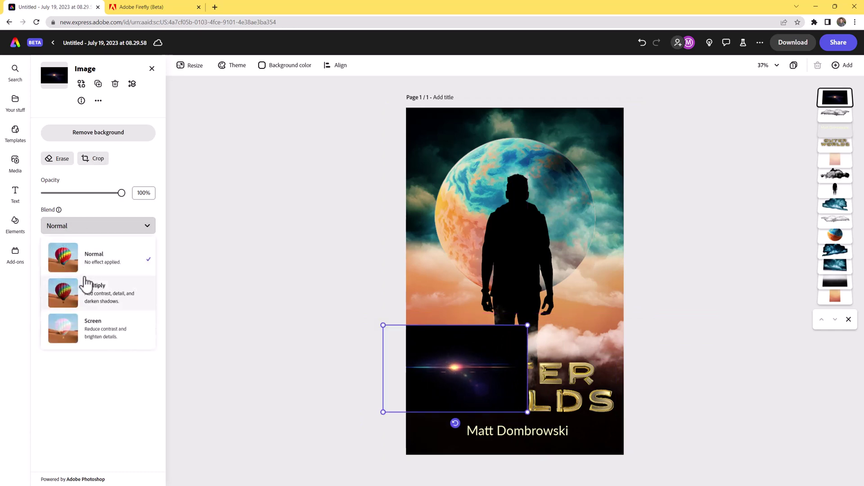
{"action": "left_click", "coordinate": [111, 300]}
{"action": "left_click", "coordinate": [100, 226]}
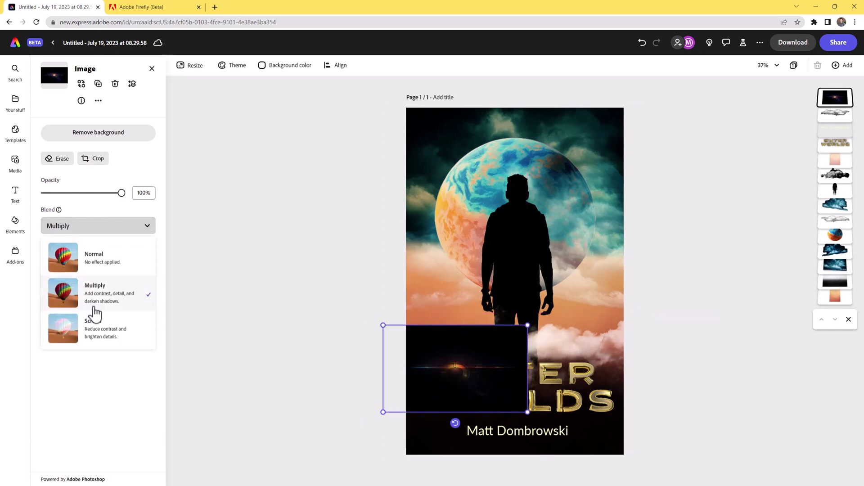
{"action": "left_click", "coordinate": [93, 331]}
{"action": "left_click_drag", "start_coordinate": [455, 373], "coordinate": [560, 394]}
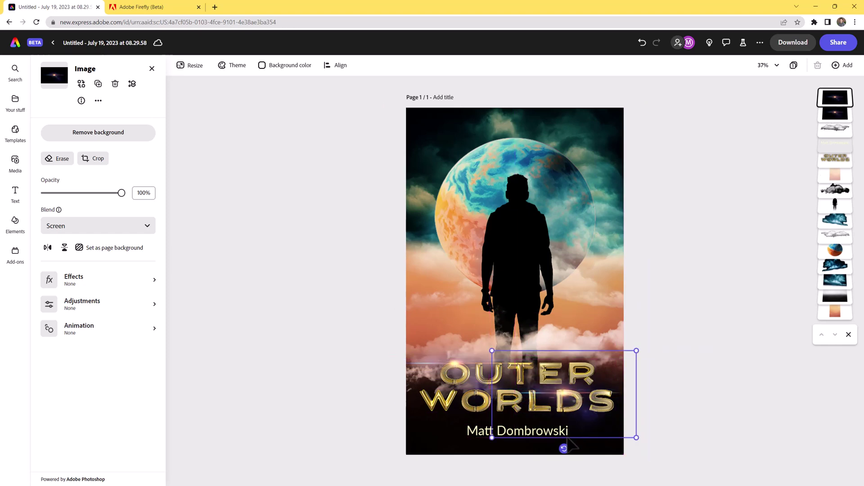
Rotate the lens flare over the OUTER WORLDS title and open the PNG download options.
{"action": "left_click_drag", "start_coordinate": [565, 448], "coordinate": [564, 344]}
{"action": "left_click", "coordinate": [704, 410]}
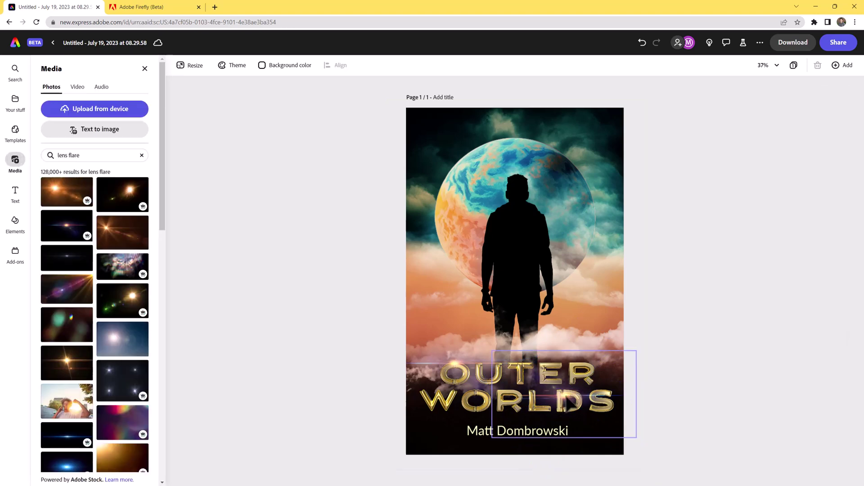
{"action": "left_click_drag", "start_coordinate": [570, 403], "coordinate": [561, 393]}
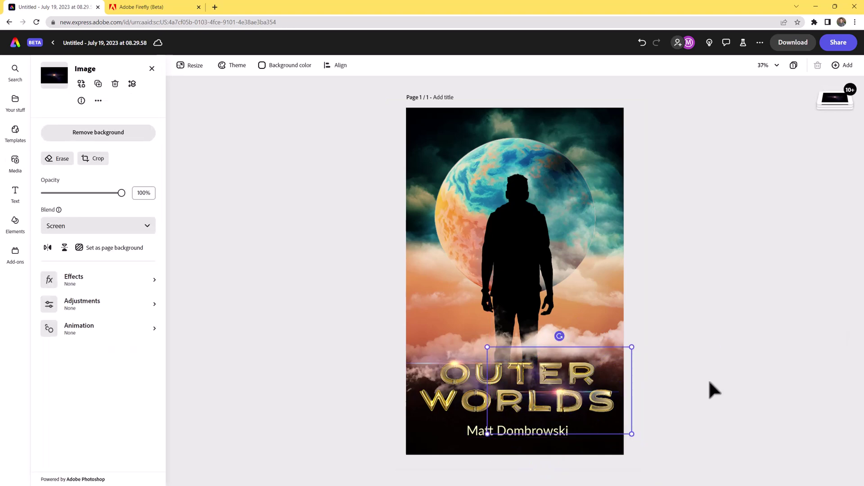
{"action": "left_click", "coordinate": [709, 379]}
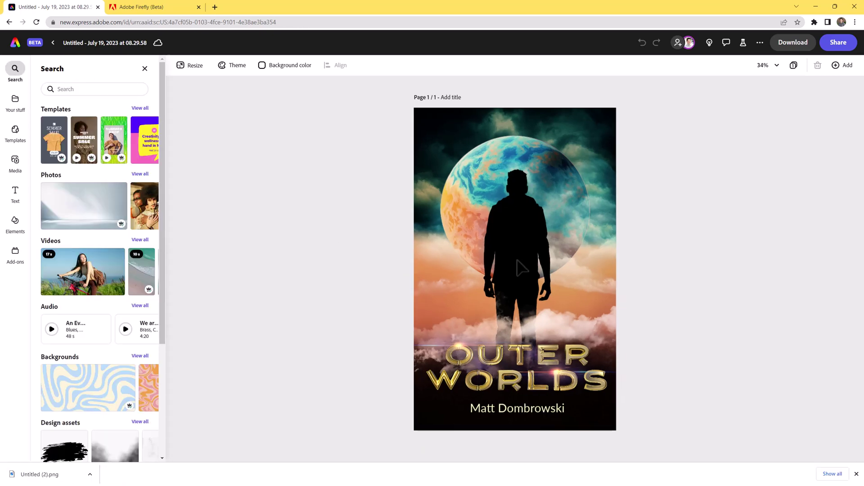
{"action": "left_click", "coordinate": [787, 47]}
{"action": "left_click", "coordinate": [815, 102]}
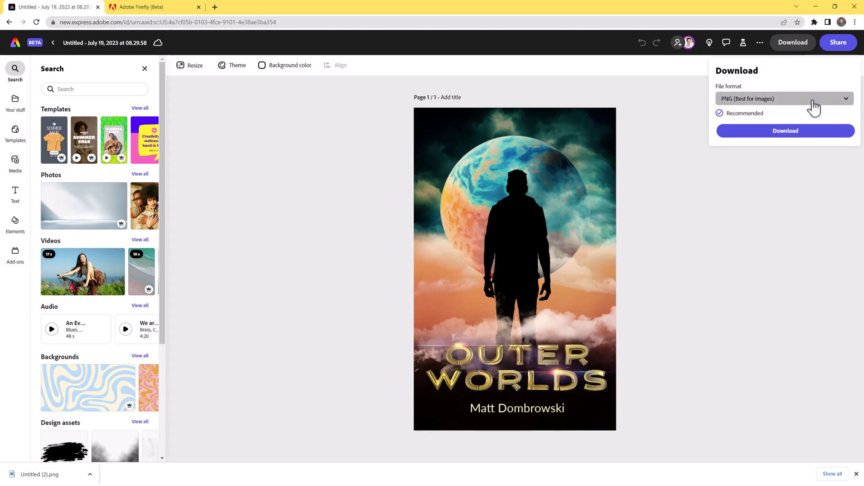